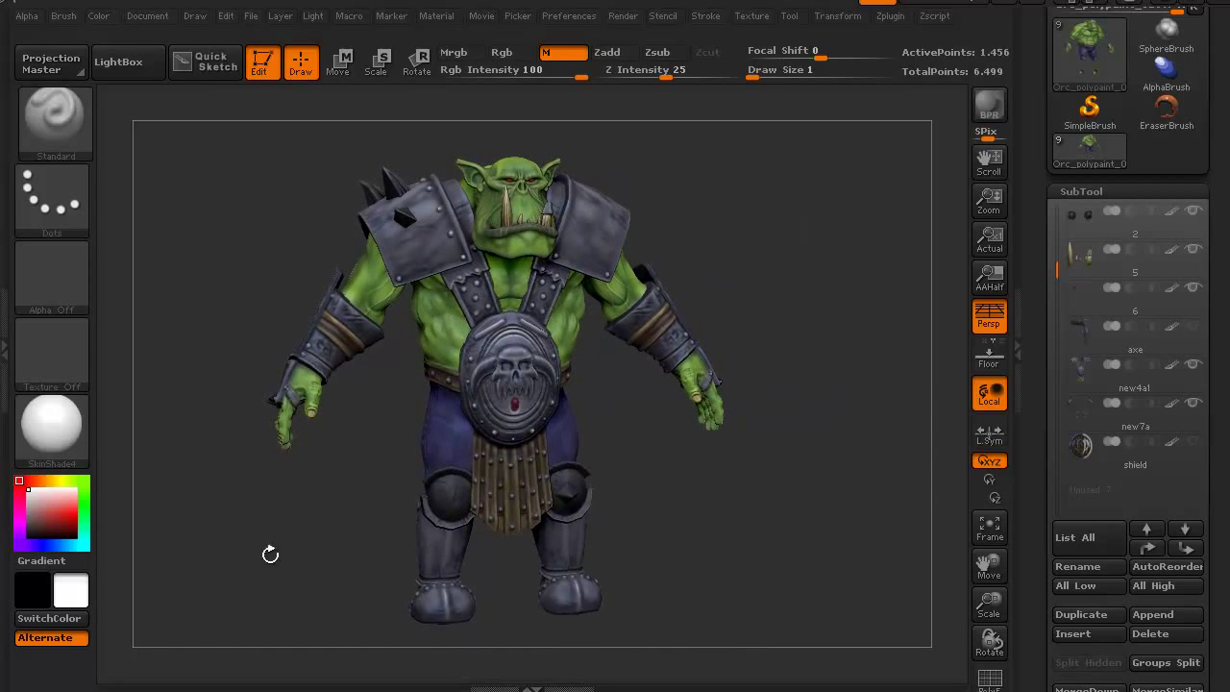
# - Hide the new4a1 armour and the new7a bracers and boots subtools, and show both again to inspect the body beneath
pyautogui.moveTo(1057, 270); pyautogui.dragTo(1046, 213)
pyautogui.moveTo(1201, 329)
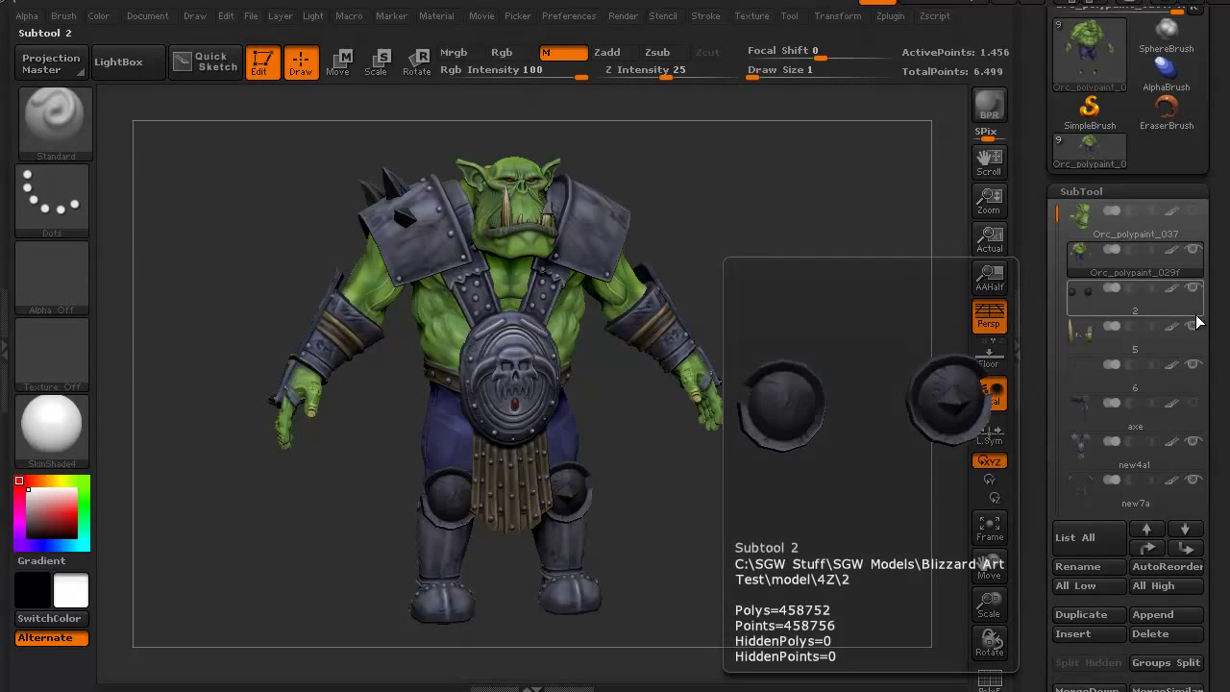
pyautogui.click(1193, 442)
pyautogui.click(1197, 481)
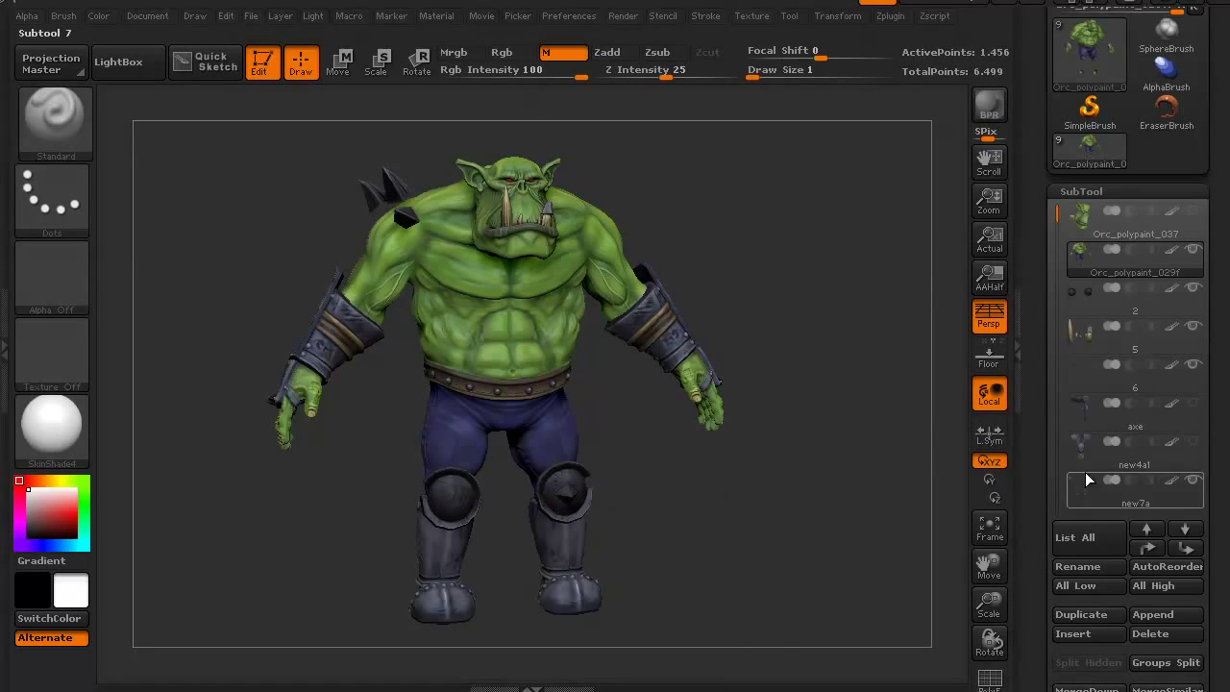
pyautogui.click(1193, 481)
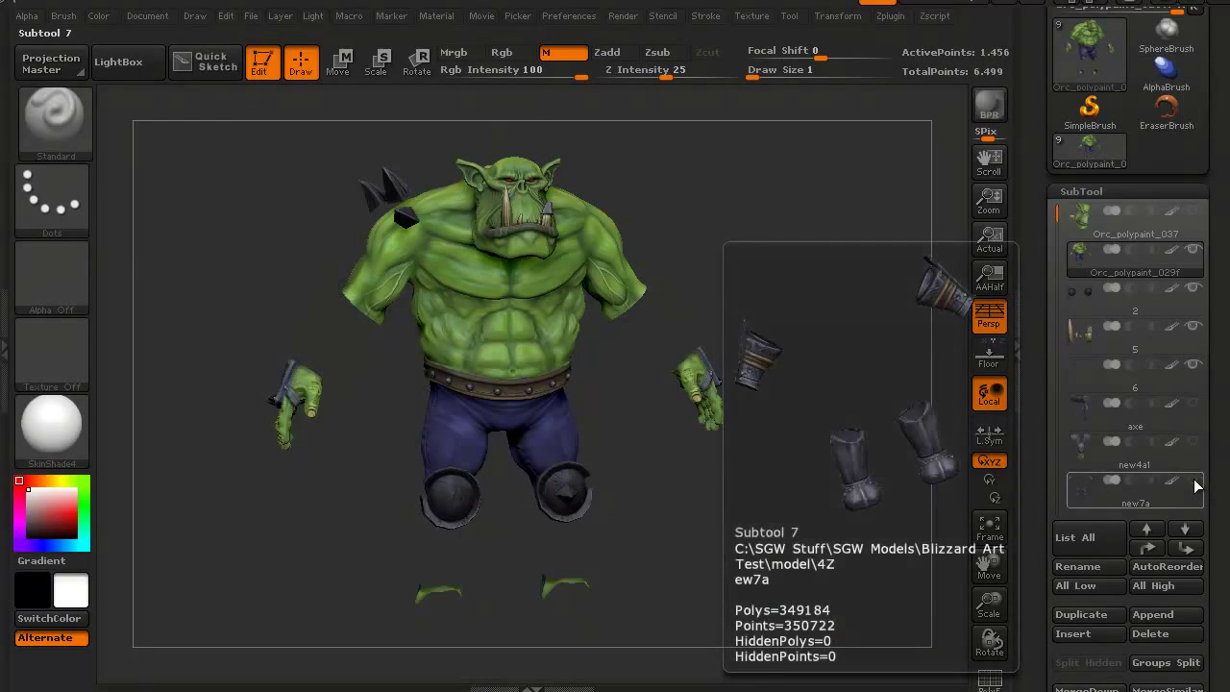
pyautogui.click(1192, 481)
pyautogui.click(1184, 410)
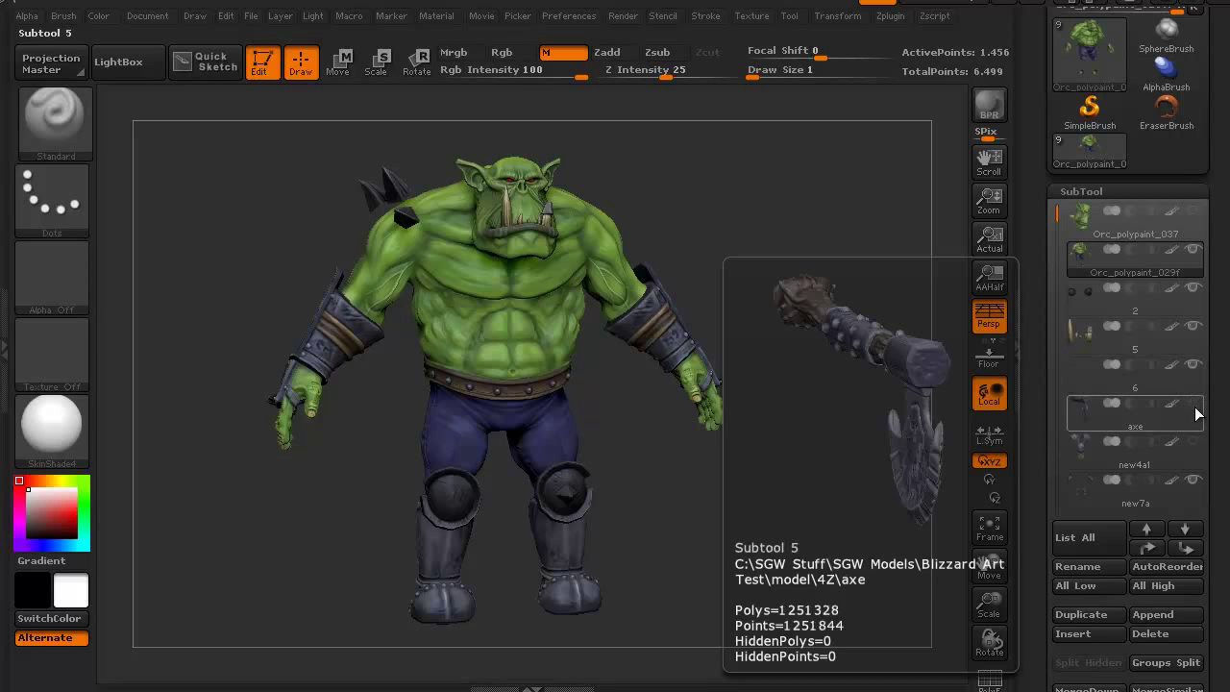
pyautogui.click(1194, 437)
# - Show the axe and shield subtools and inspect the fully equipped orc from an angle
pyautogui.click(1193, 404)
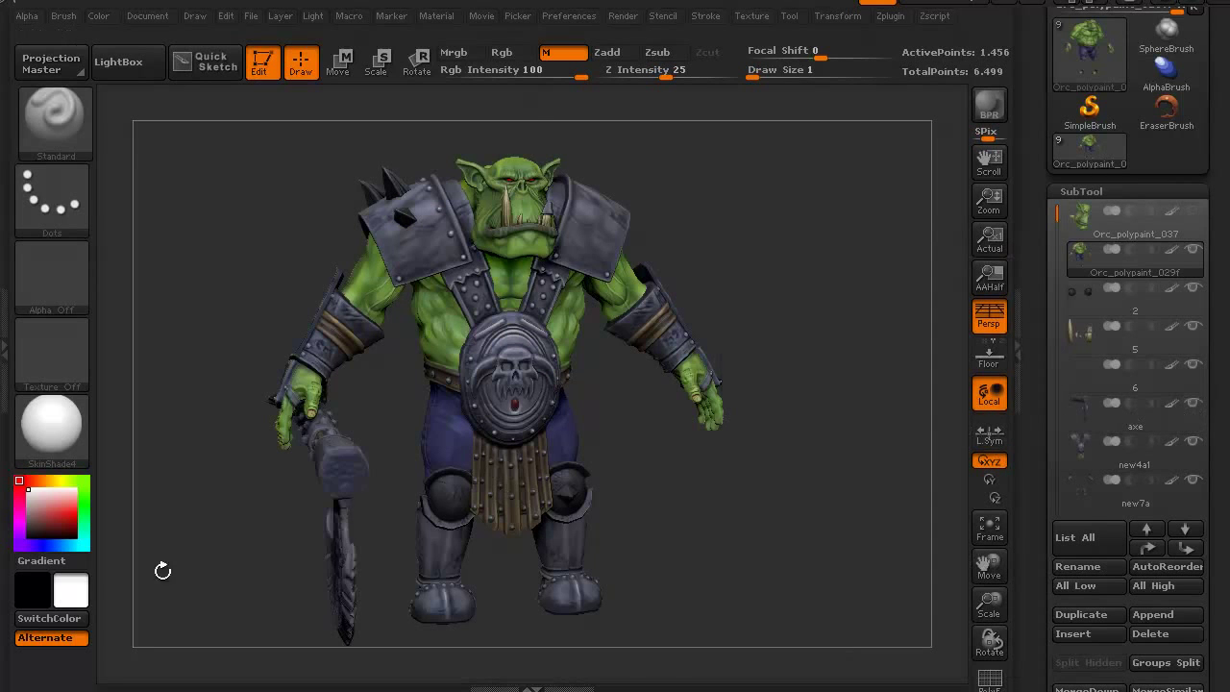
pyautogui.moveTo(164, 567); pyautogui.dragTo(187, 561)
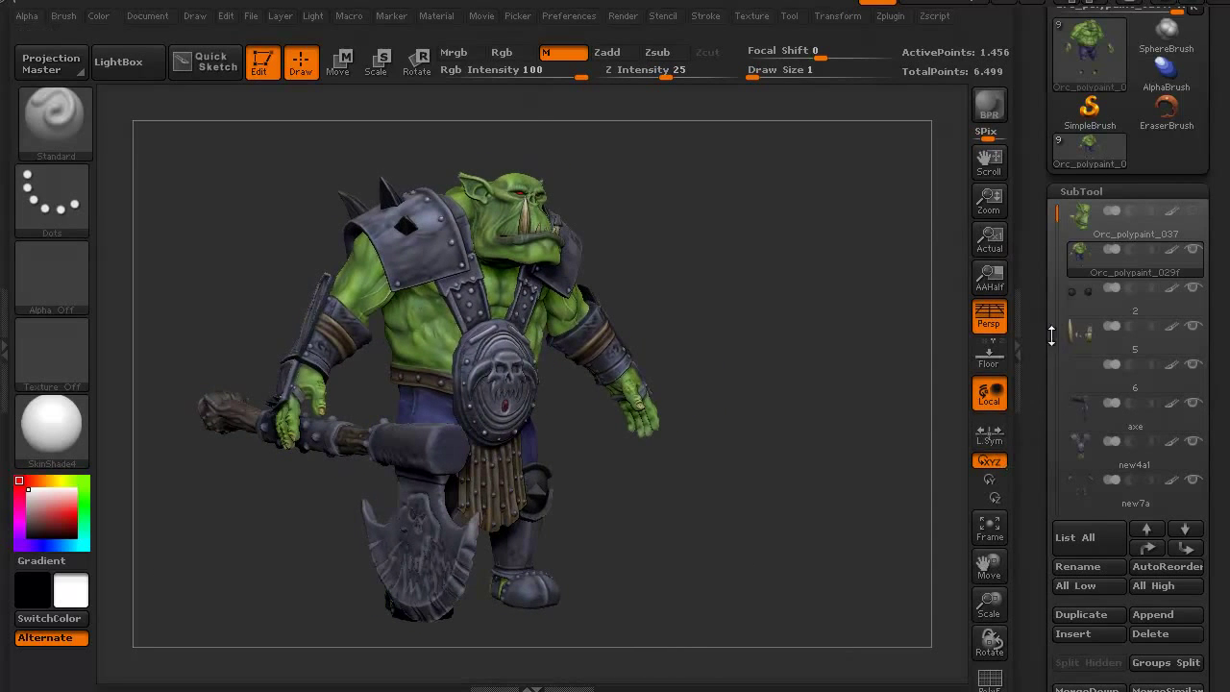
pyautogui.moveTo(1052, 217); pyautogui.dragTo(1050, 395)
pyautogui.click(1192, 327)
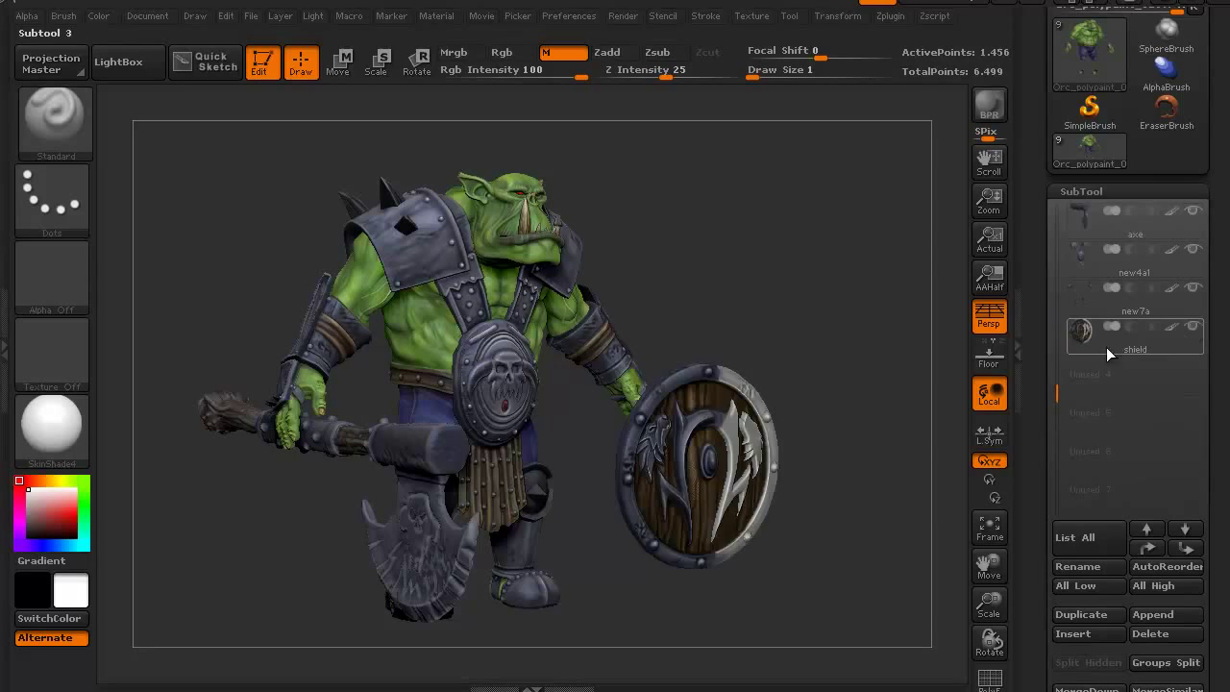
pyautogui.moveTo(763, 609); pyautogui.dragTo(678, 629)
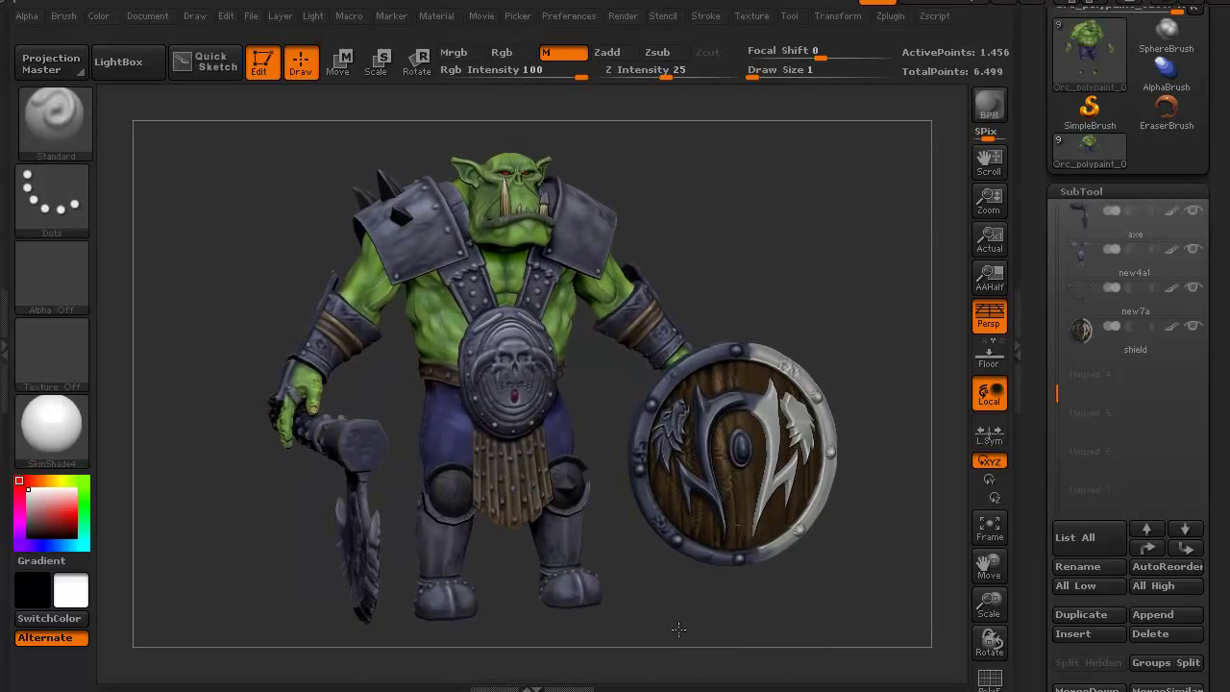
# - Select the new7a subtool, hide the shield and frame the orc's head and upper body
pyautogui.click(1134, 293)
pyautogui.click(1192, 327)
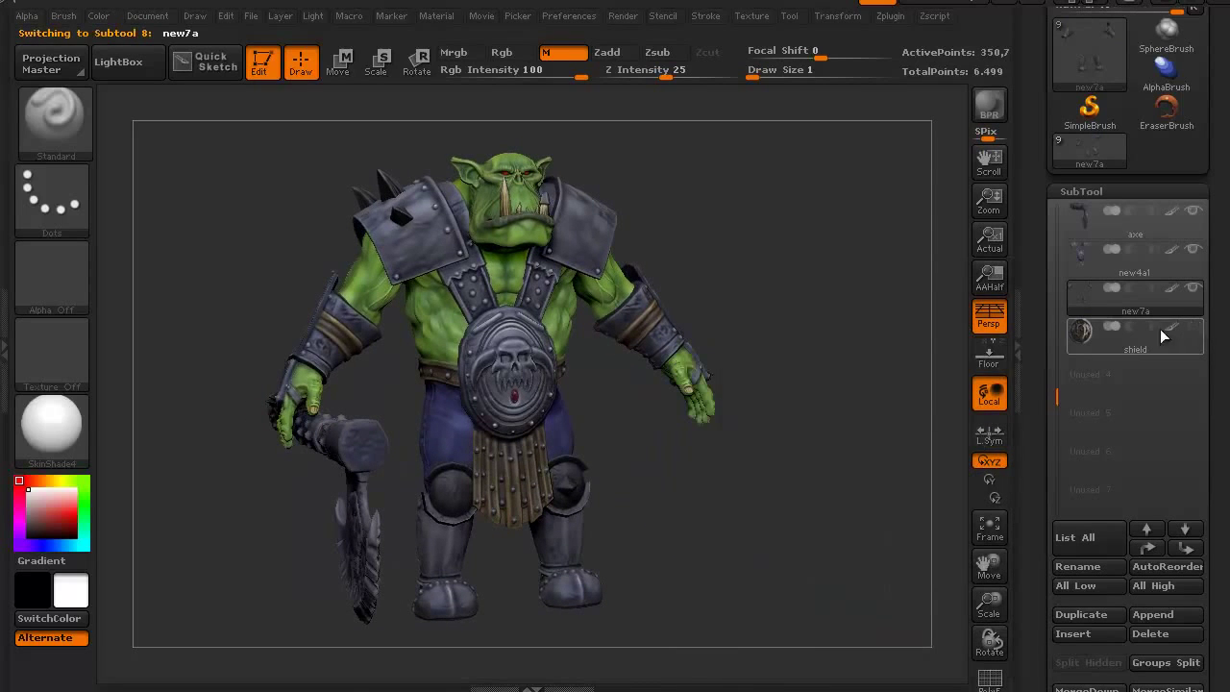
pyautogui.moveTo(194, 401); pyautogui.dragTo(564, 295)
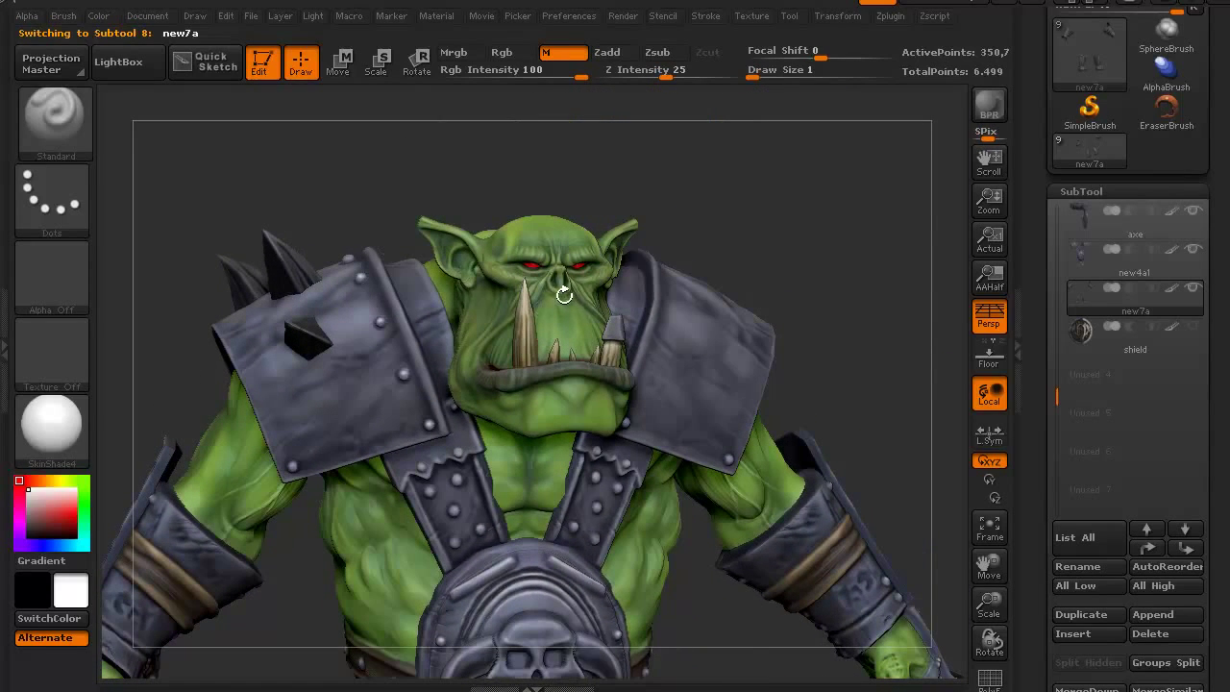
# - Select the Orc_polypaint_029f body subtool and hide all other subtools so only the body is displayed
pyautogui.moveTo(1054, 391); pyautogui.dragTo(1057, 211)
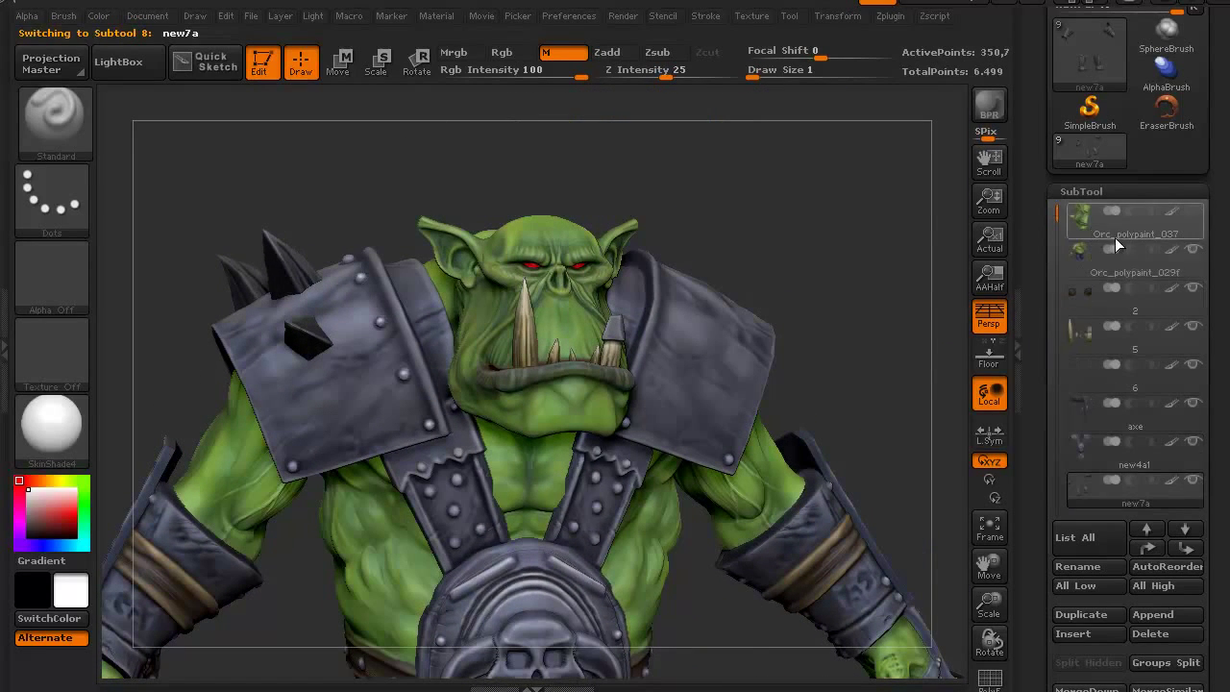
pyautogui.click(1144, 265)
pyautogui.keyDown('shift'); pyautogui.click(1191, 249); pyautogui.keyUp('shift')
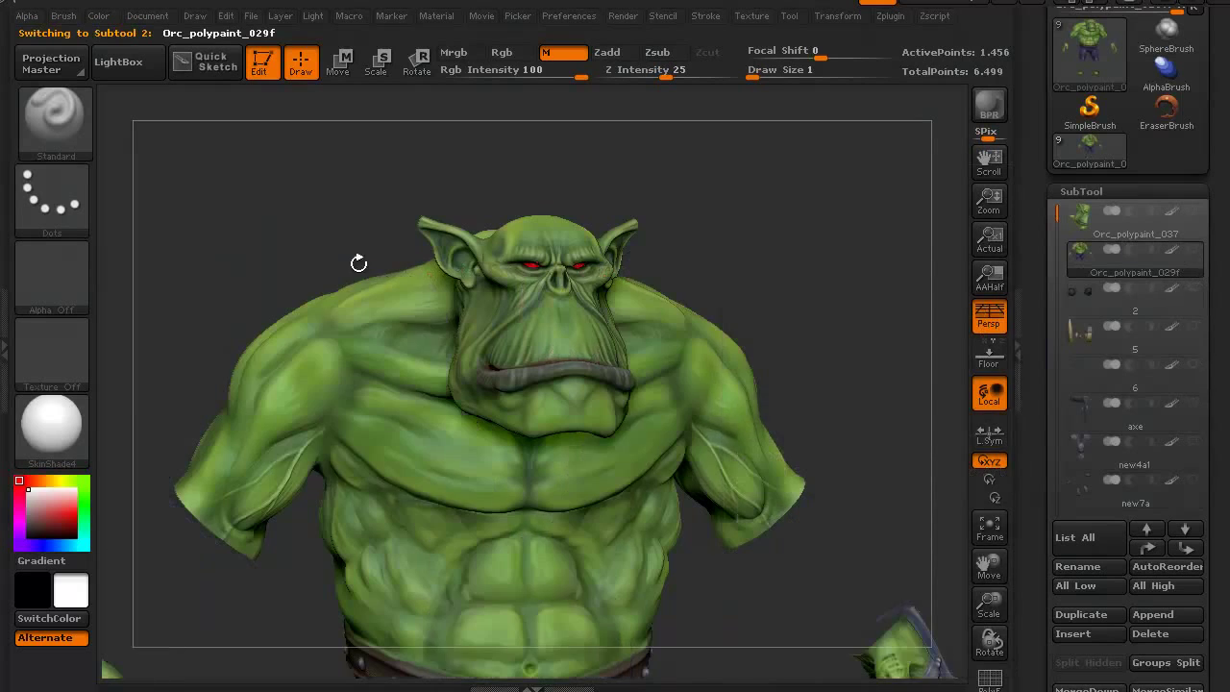
pyautogui.moveTo(356, 260)
pyautogui.keyDown('shift'); pyautogui.mouseDown()
pyautogui.moveTo(230, 242)
pyautogui.moveTo(247, 271)
pyautogui.moveTo(211, 272)
pyautogui.moveTo(261, 270)
pyautogui.moveTo(195, 299)
pyautogui.mouseUp(); pyautogui.keyUp('shift')
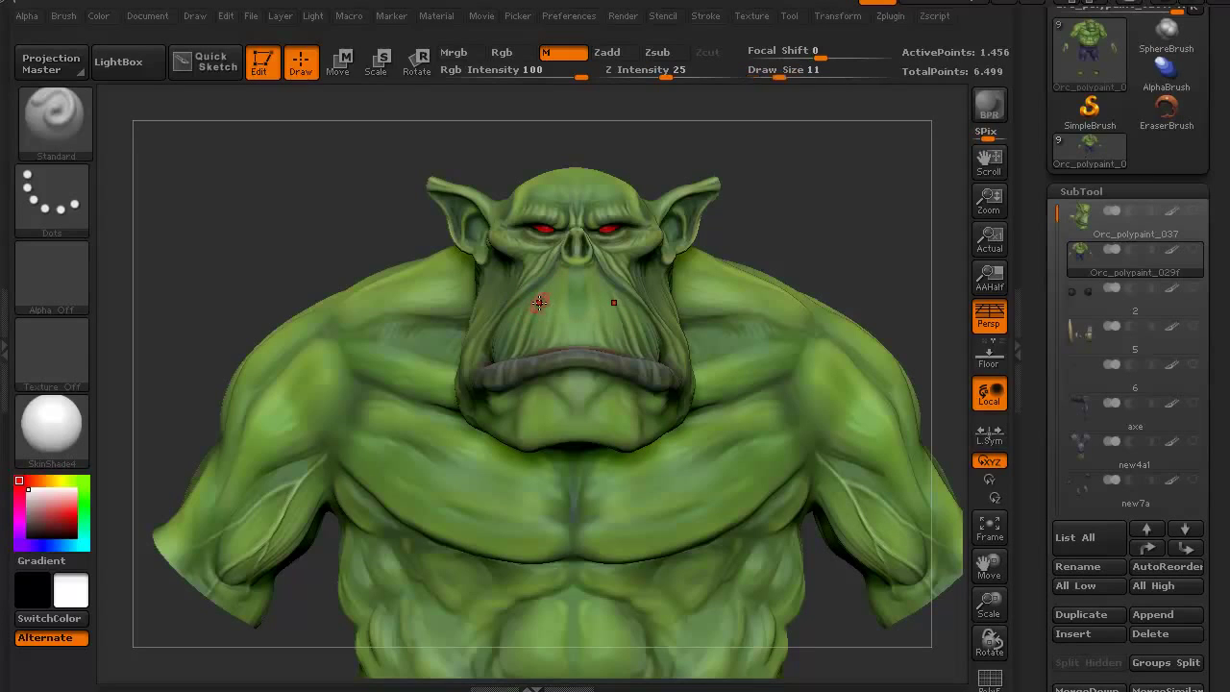
# - Set the Standard brush's Draw Size to 22
pyautogui.press(']')
pyautogui.press(']')
pyautogui.press('s')
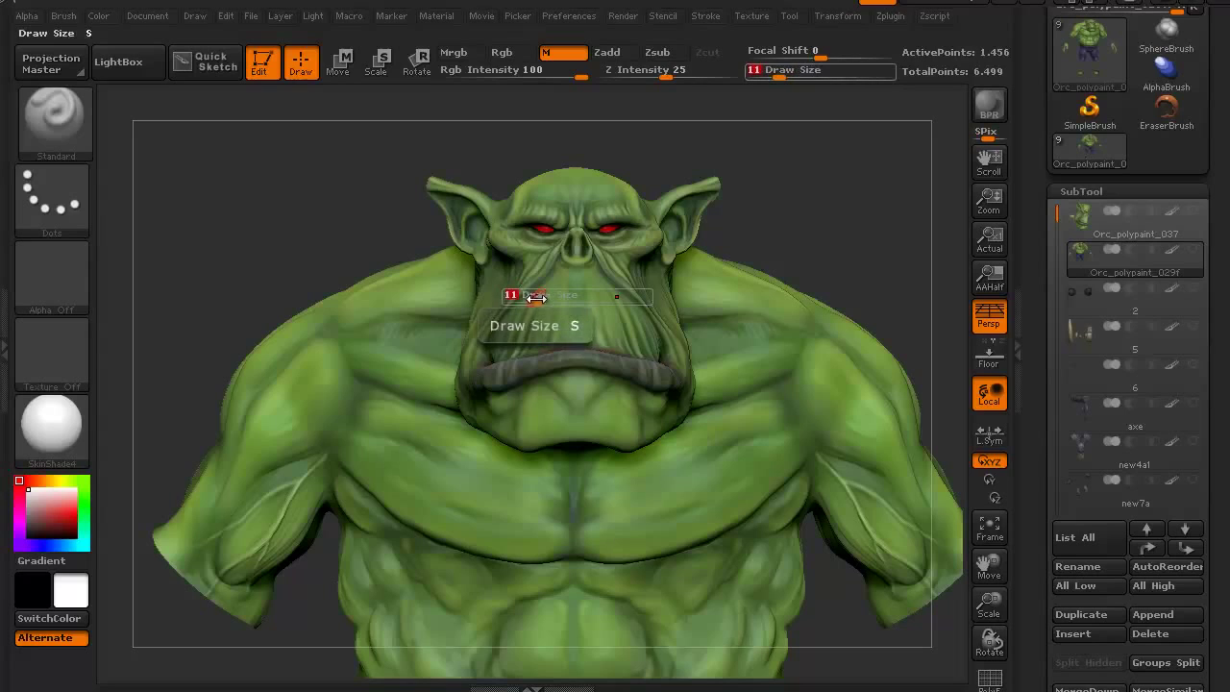
pyautogui.moveTo(535, 297); pyautogui.dragTo(546, 295)
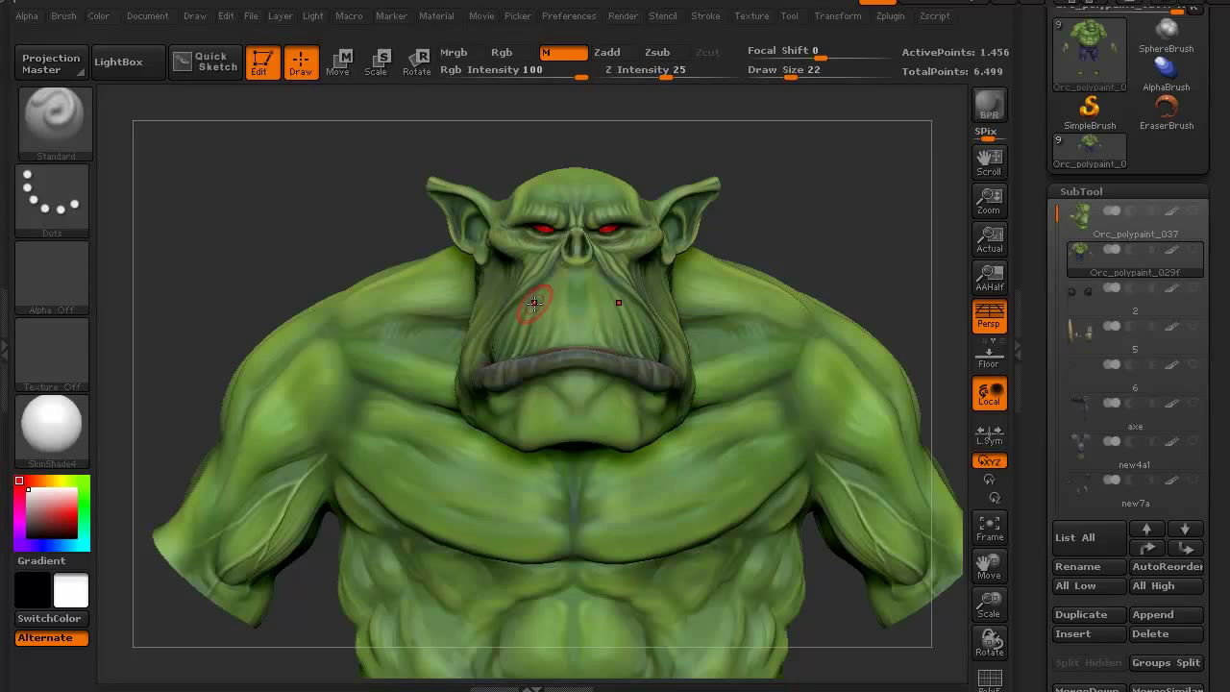
# - Turn off the polypaint display on the Orc_polypaint_029f body subtool
pyautogui.keyDown('alt'); pyautogui.moveTo(356, 209); pyautogui.dragTo(453, 215); pyautogui.keyUp('alt')
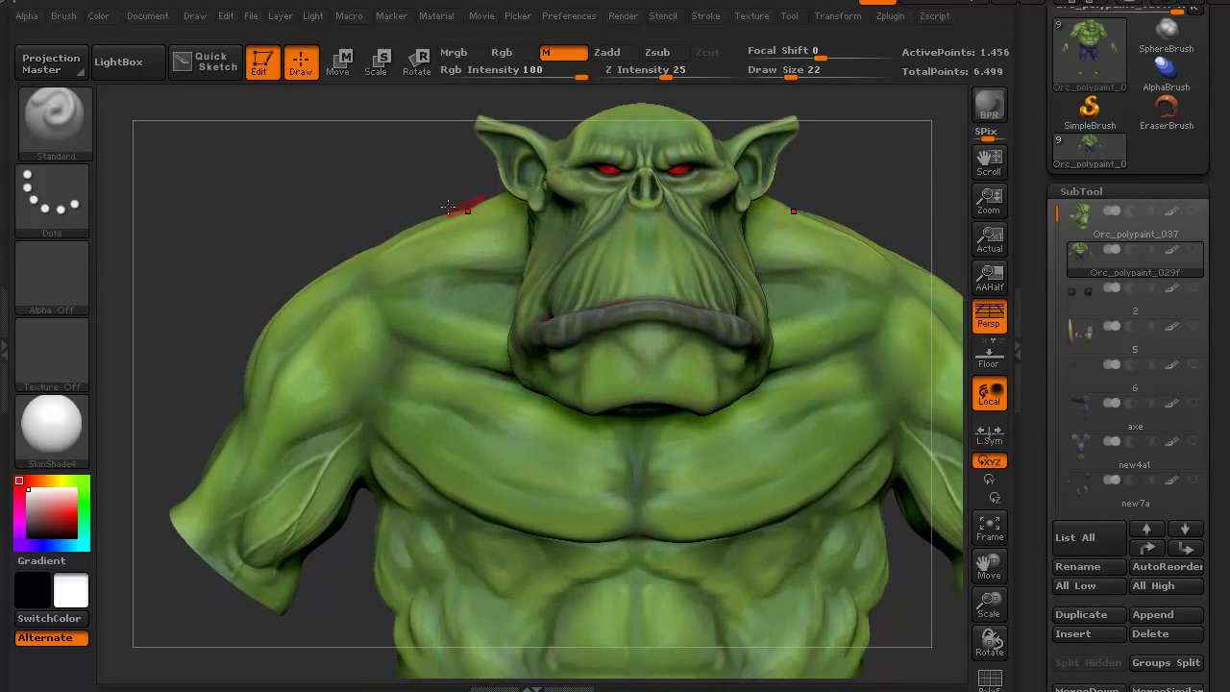
pyautogui.moveTo(1166, 252)
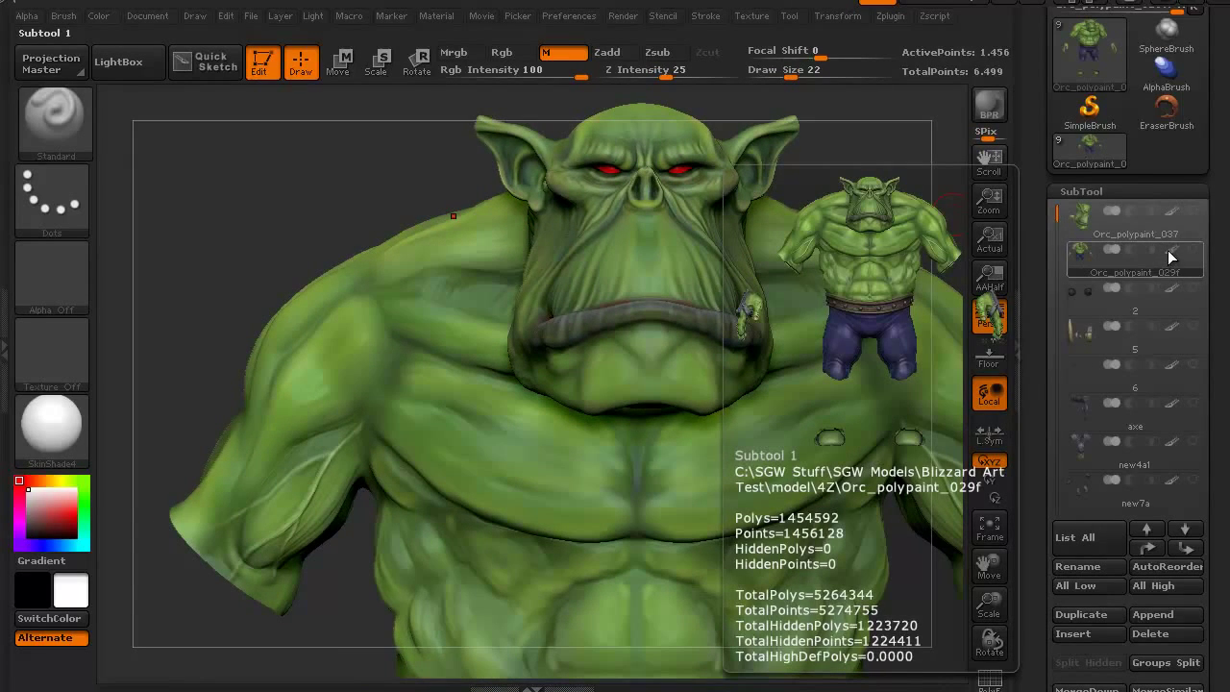
pyautogui.click(1169, 257)
pyautogui.moveTo(278, 217); pyautogui.dragTo(201, 187)
# - Switch the model's material to MatCap Red Wax
pyautogui.click(65, 426)
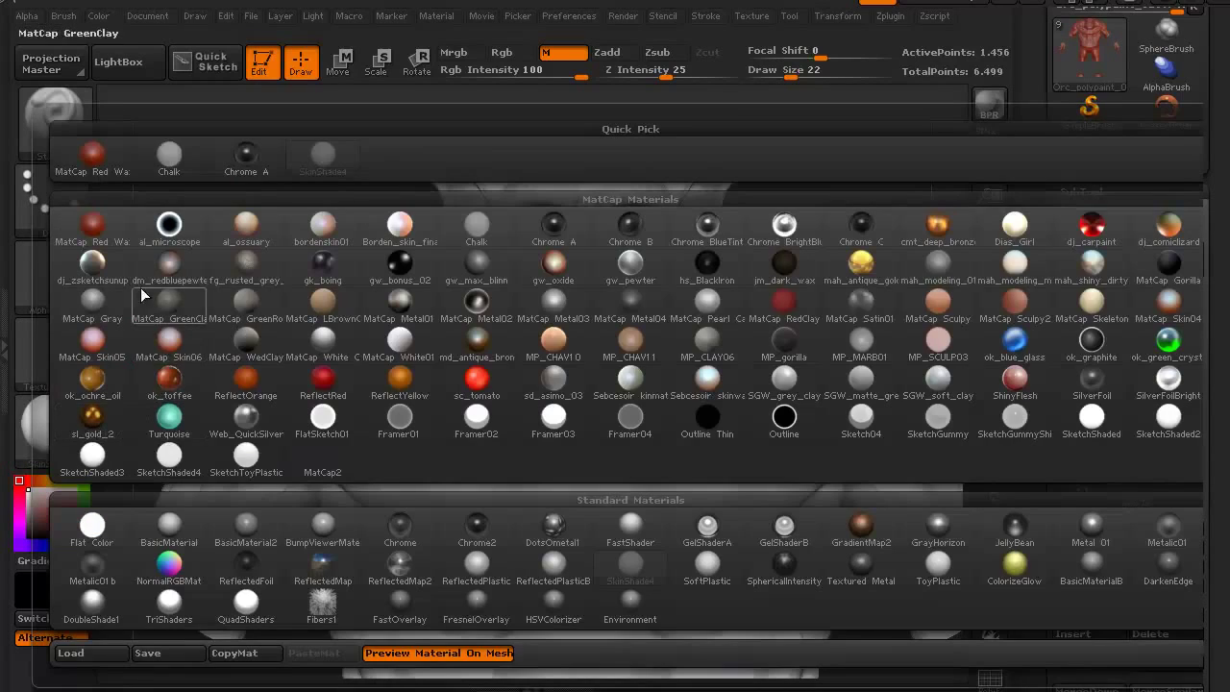
pyautogui.click(113, 234)
pyautogui.moveTo(231, 228)
pyautogui.keyDown('alt'); pyautogui.mouseDown()
pyautogui.moveTo(217, 252)
pyautogui.moveTo(214, 239)
pyautogui.moveTo(241, 241)
pyautogui.moveTo(228, 231)
pyautogui.moveTo(237, 215)
pyautogui.moveTo(253, 230)
pyautogui.mouseUp(); pyautogui.keyUp('alt')
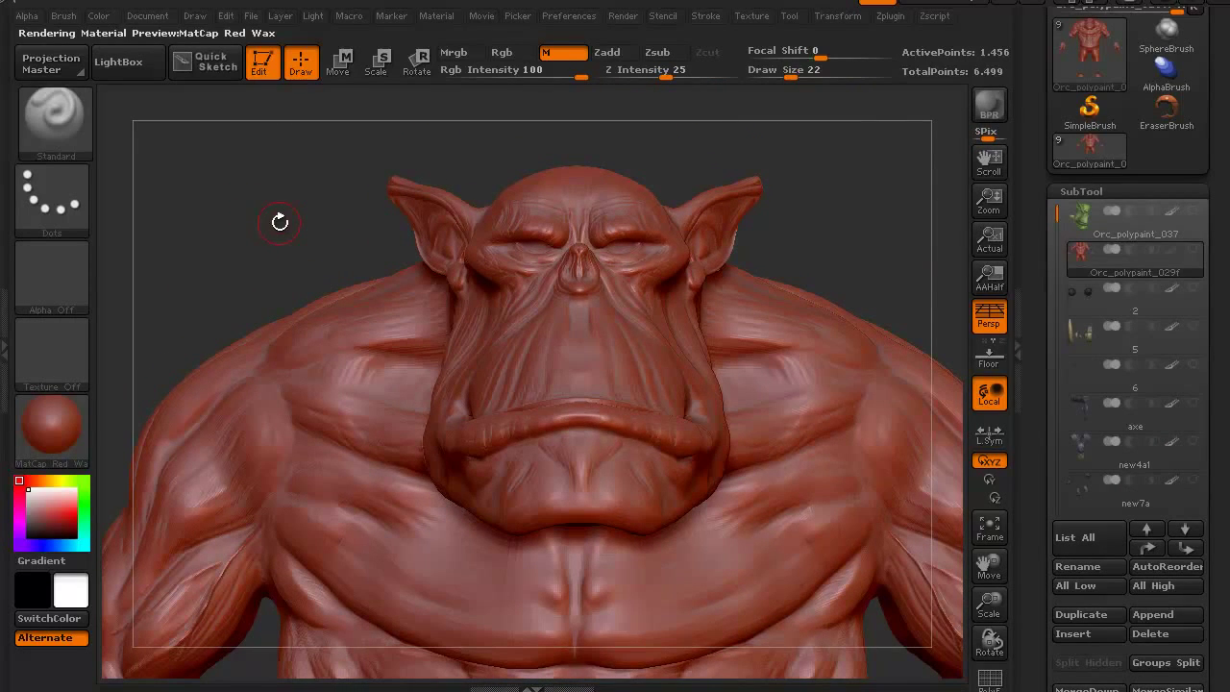
pyautogui.moveTo(234, 261)
pyautogui.mouseDown()
pyautogui.moveTo(275, 241)
pyautogui.moveTo(247, 225)
pyautogui.moveTo(260, 243)
pyautogui.moveTo(245, 248)
pyautogui.mouseUp()
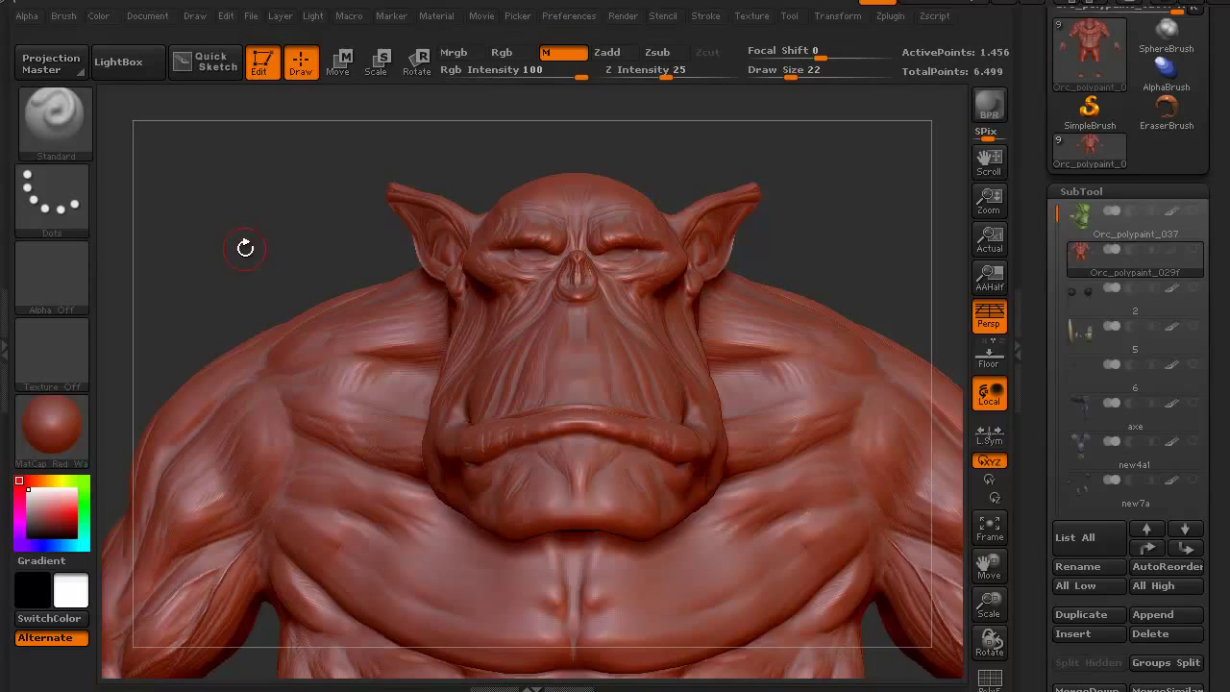
# - Change the Standard brush's stroke to FreeHand and set Mouse Avg to 15
pyautogui.click(69, 191)
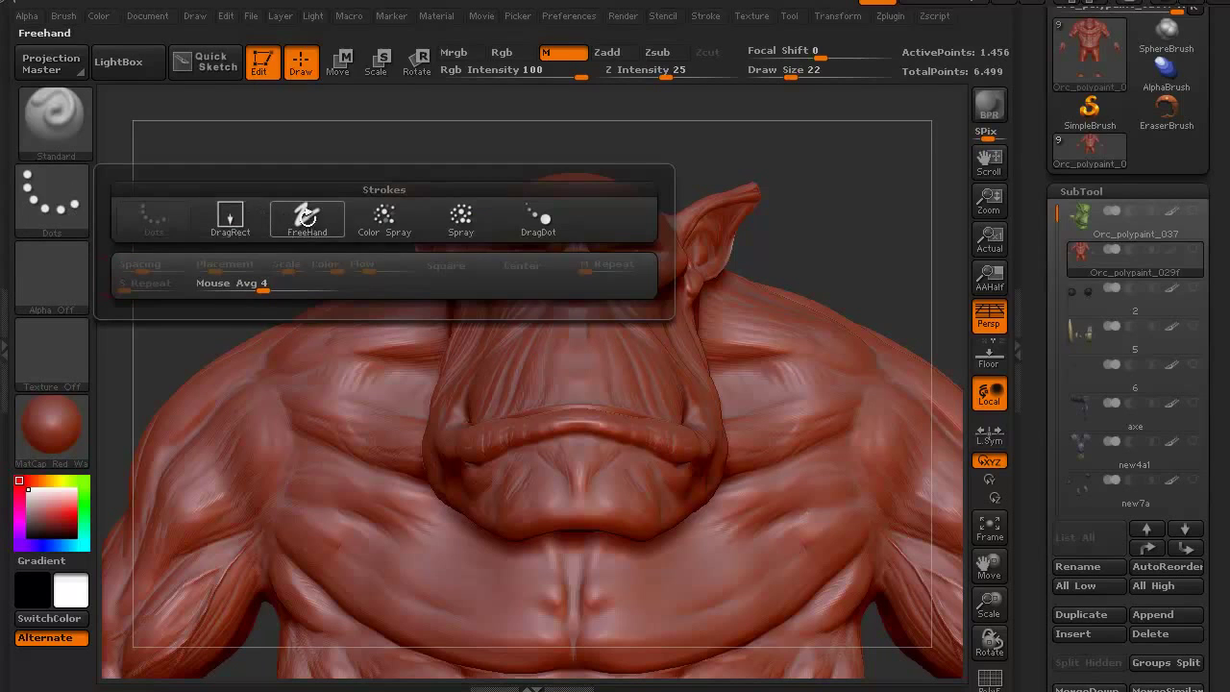
pyautogui.click(306, 216)
pyautogui.click(707, 16)
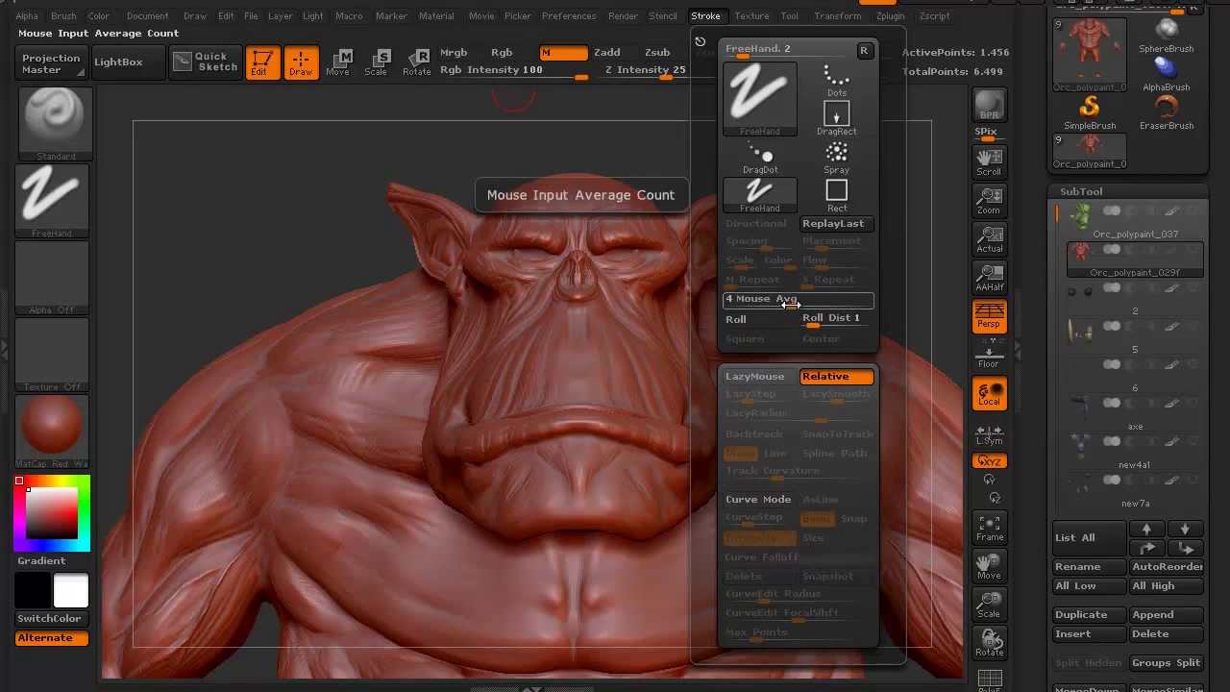
pyautogui.moveTo(782, 299); pyautogui.dragTo(869, 303)
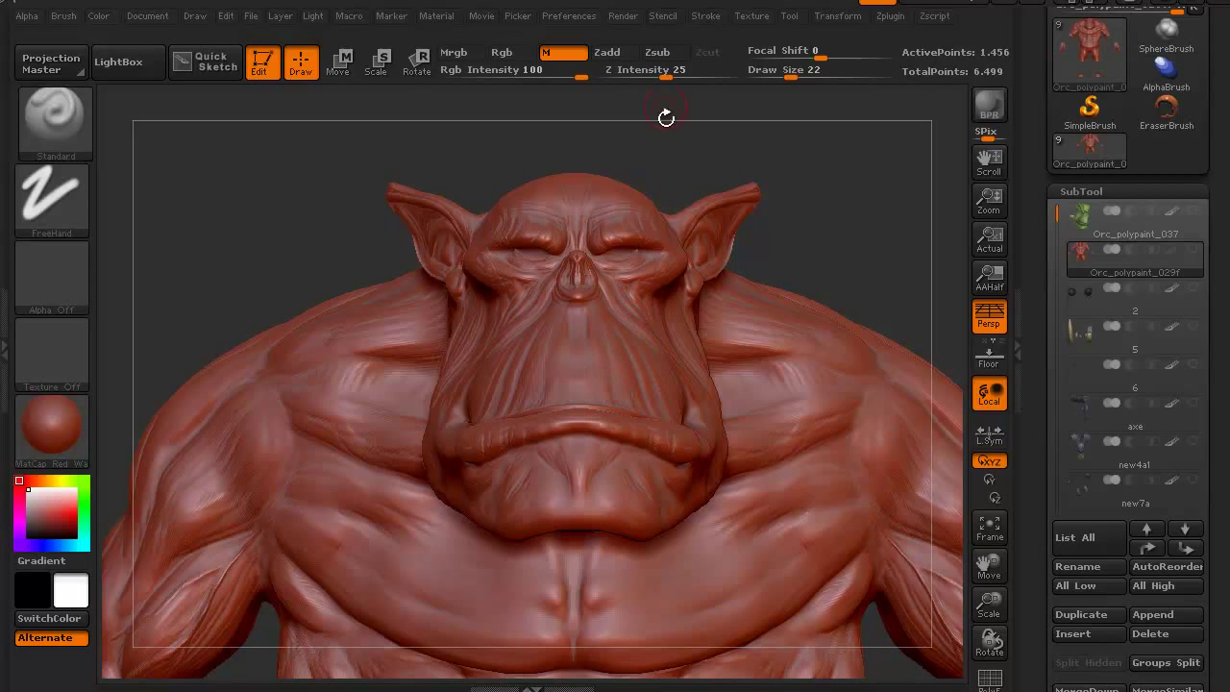
pyautogui.click(709, 19)
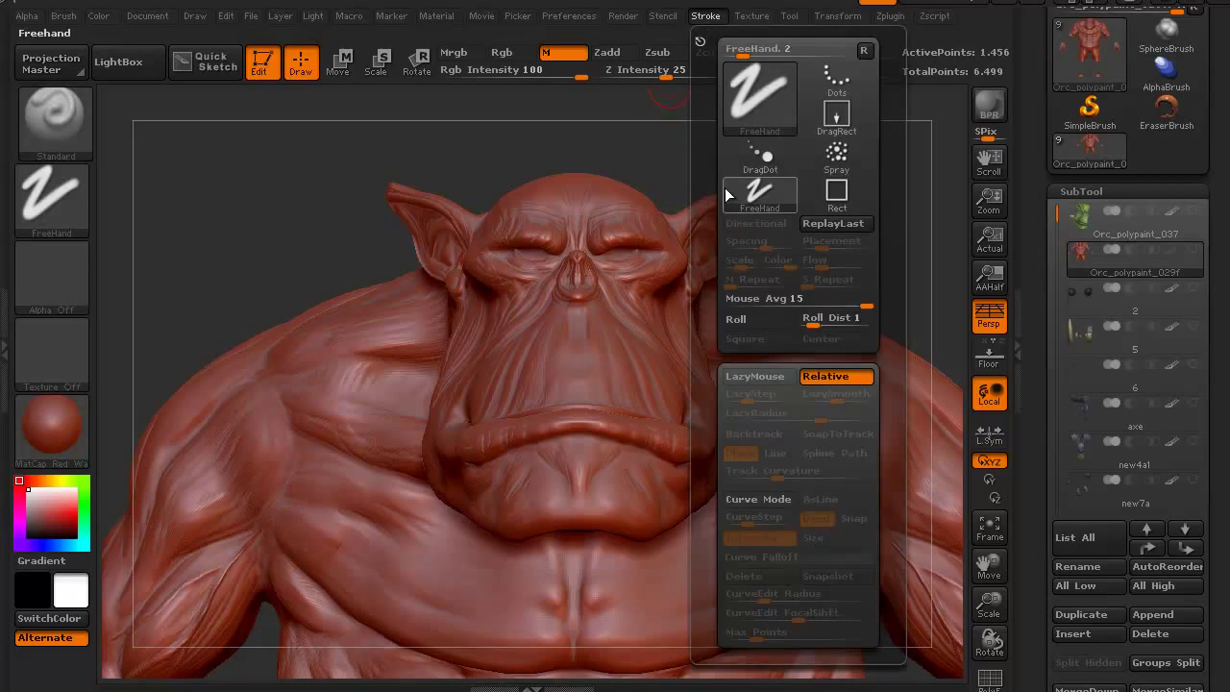
pyautogui.click(752, 377)
pyautogui.click(750, 372)
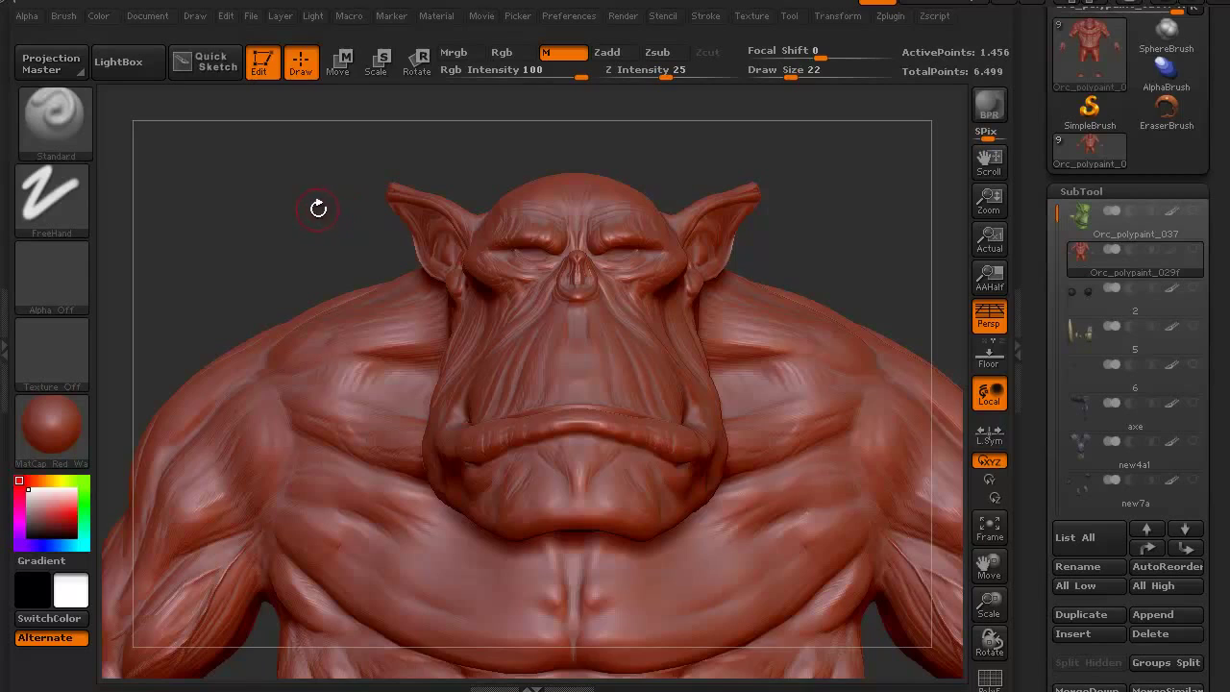
# - Set the Standard brush to Zsub with material painting off and carve trial strokes into the upper lip below the nose
pyautogui.moveTo(317, 206)
pyautogui.keyDown('alt'); pyautogui.mouseDown()
pyautogui.moveTo(319, 246)
pyautogui.moveTo(338, 147)
pyautogui.moveTo(102, 414)
pyautogui.moveTo(274, 277)
pyautogui.moveTo(240, 252)
pyautogui.mouseUp(); pyautogui.keyUp('alt')
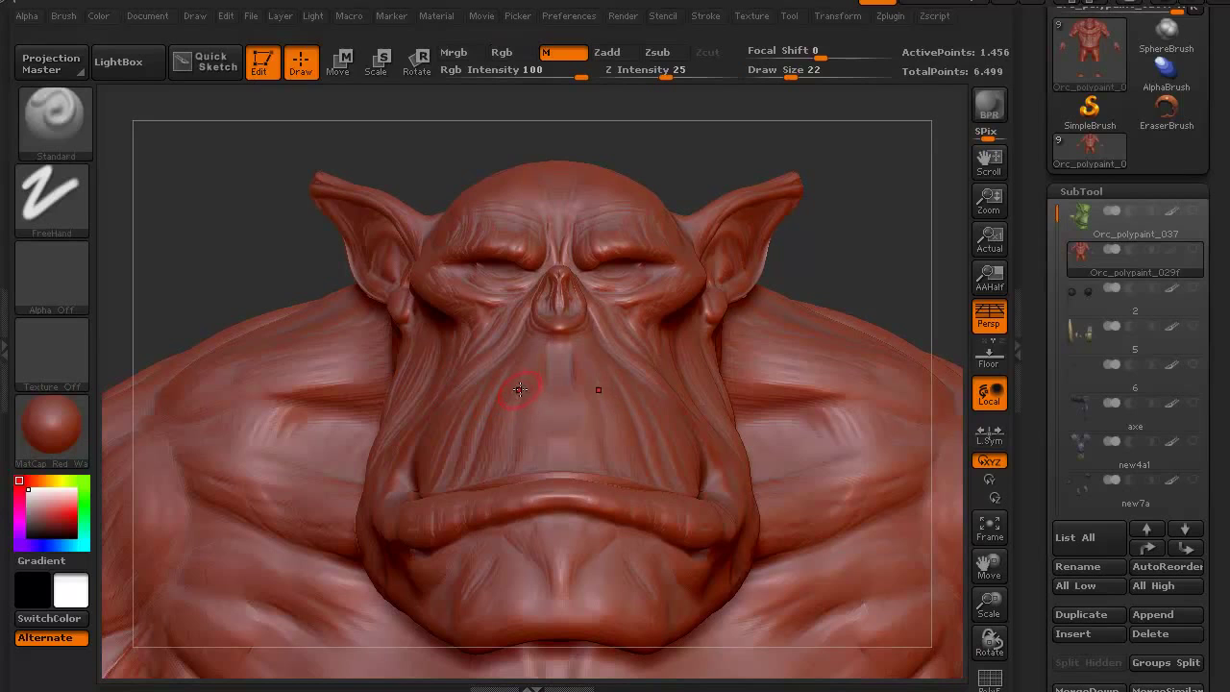
pyautogui.click(657, 52)
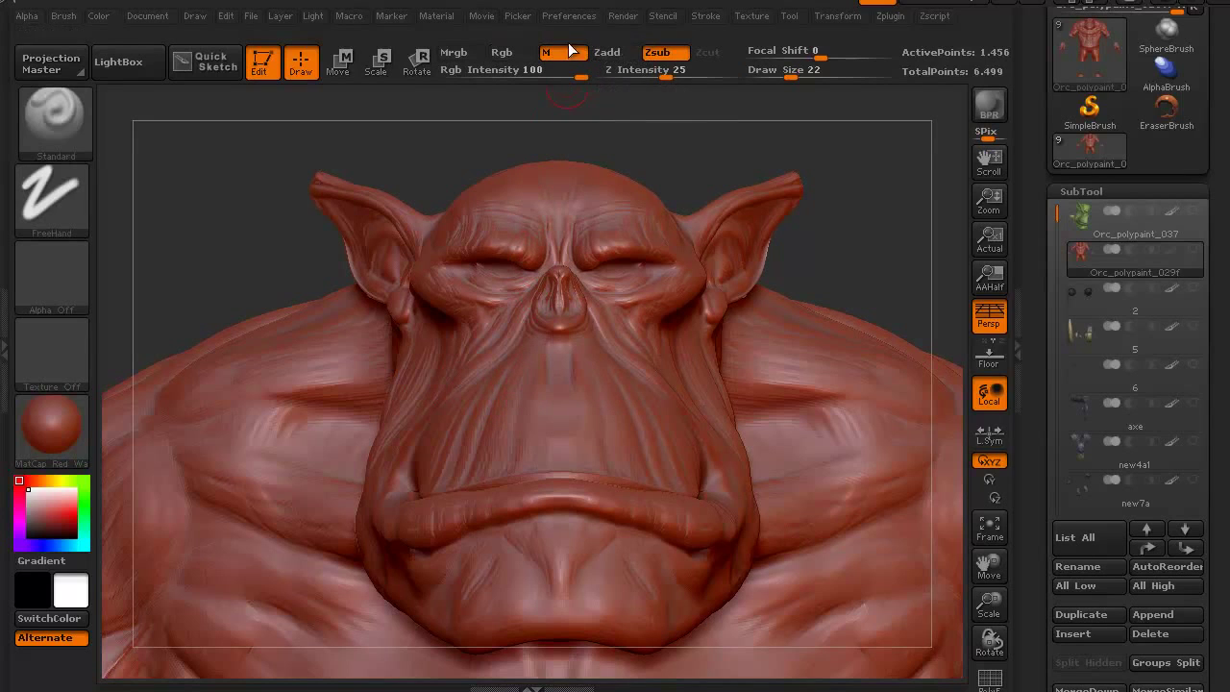
pyautogui.click(564, 52)
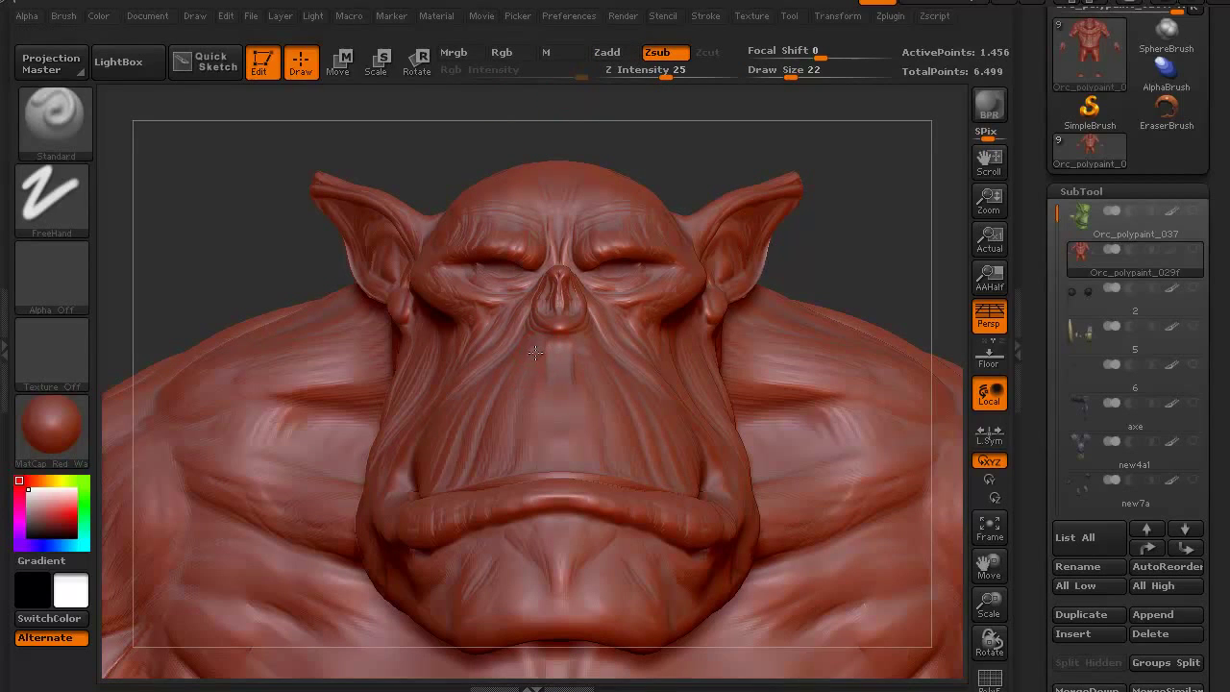
pyautogui.moveTo(535, 352)
pyautogui.mouseDown()
pyautogui.moveTo(520, 415)
pyautogui.moveTo(491, 435)
pyautogui.moveTo(487, 456)
pyautogui.moveTo(542, 453)
pyautogui.moveTo(557, 396)
pyautogui.moveTo(533, 452)
pyautogui.mouseUp()
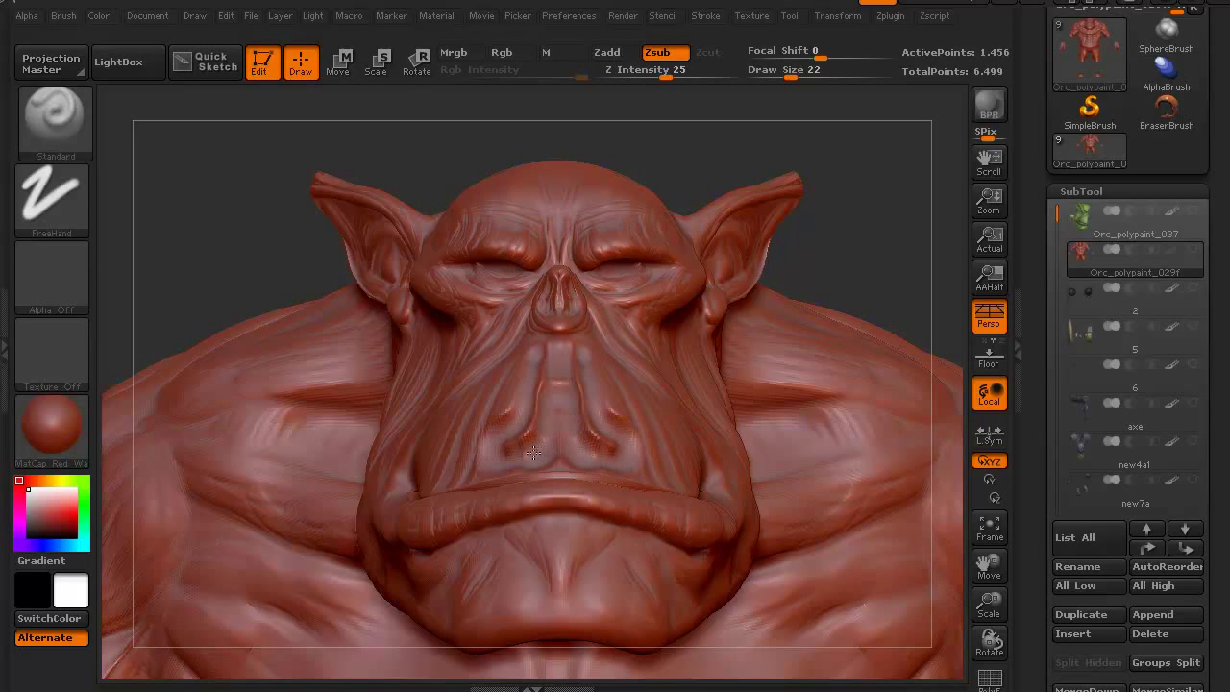
# - Inspect the orc's head with its painted colours and turn off the body subtool's polypaint display
pyautogui.moveTo(294, 294); pyautogui.dragTo(274, 276)
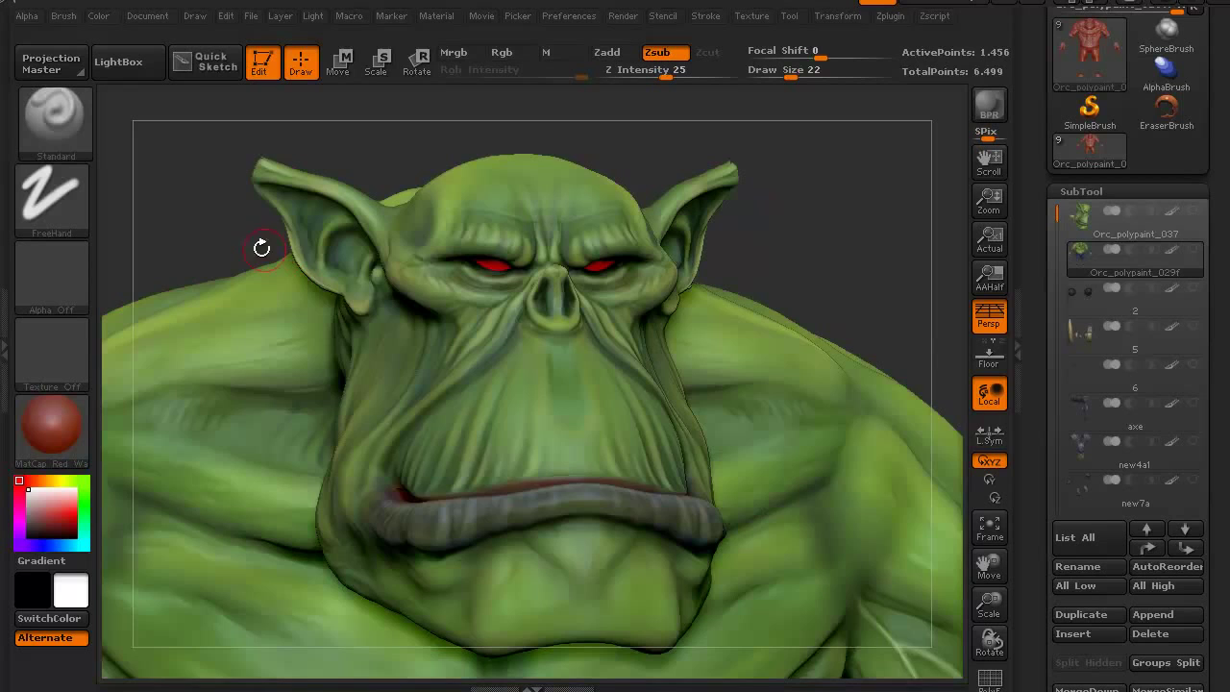
pyautogui.moveTo(261, 247); pyautogui.dragTo(261, 224)
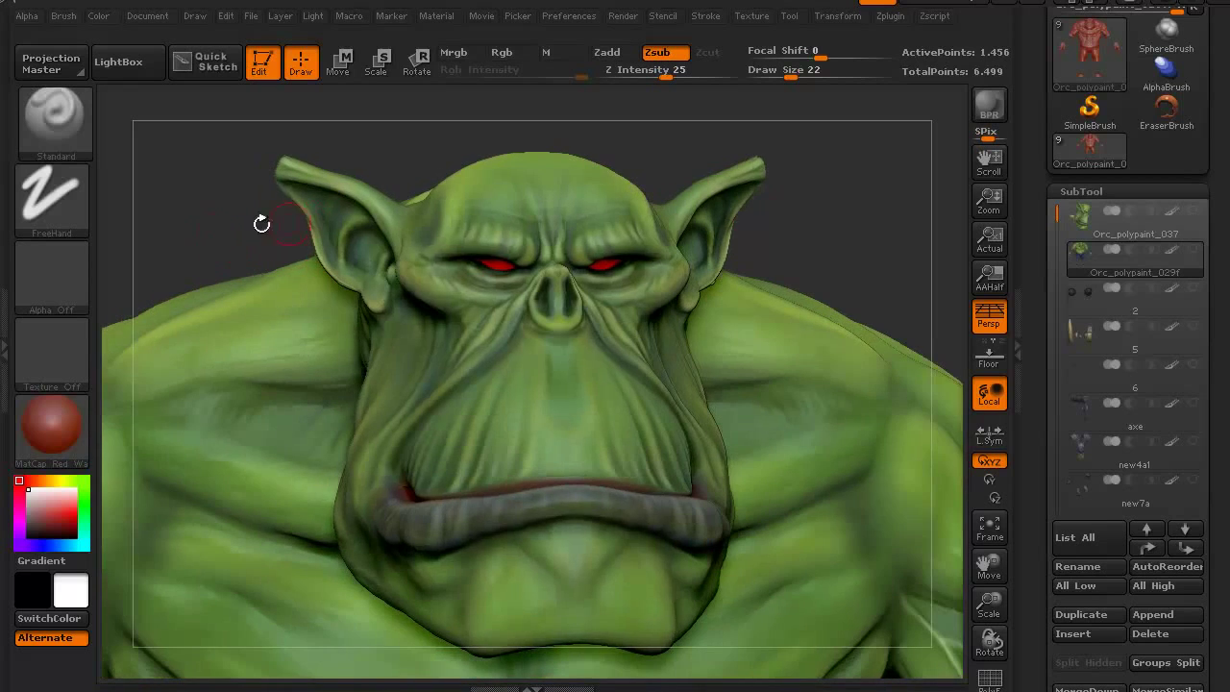
pyautogui.click(1171, 249)
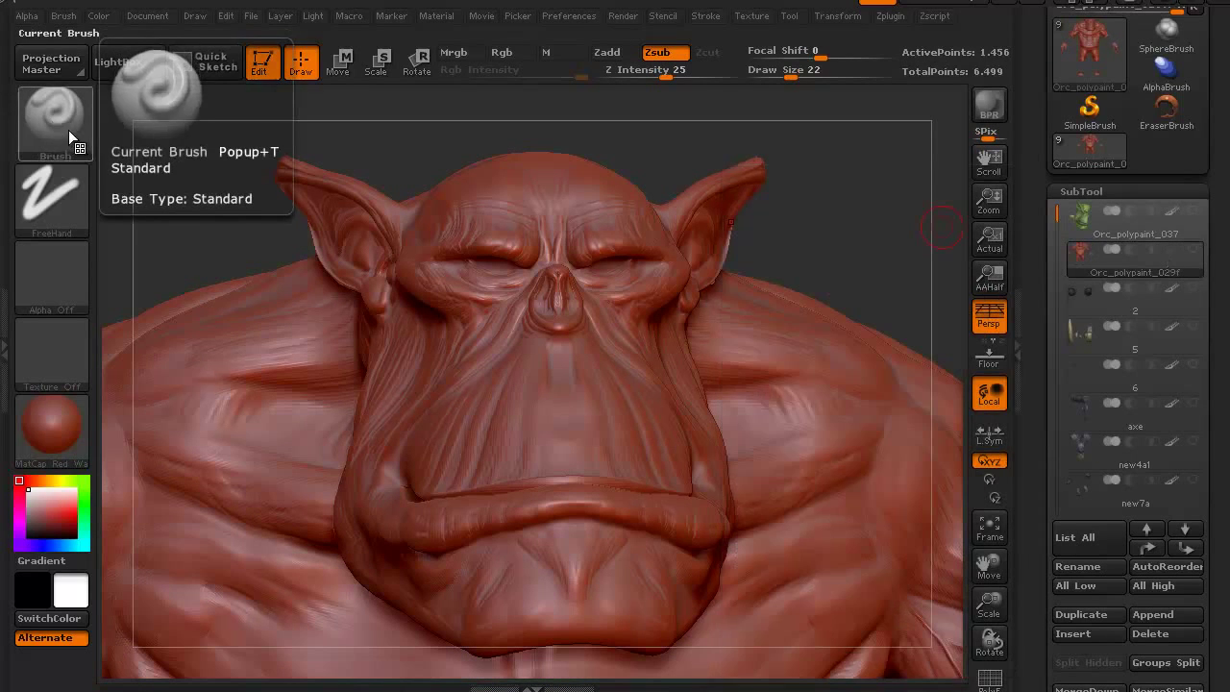
# - Choose the Dam_Standard brush and carve thin vertical wrinkle lines into the upper lip beneath the nose
pyautogui.press('b')
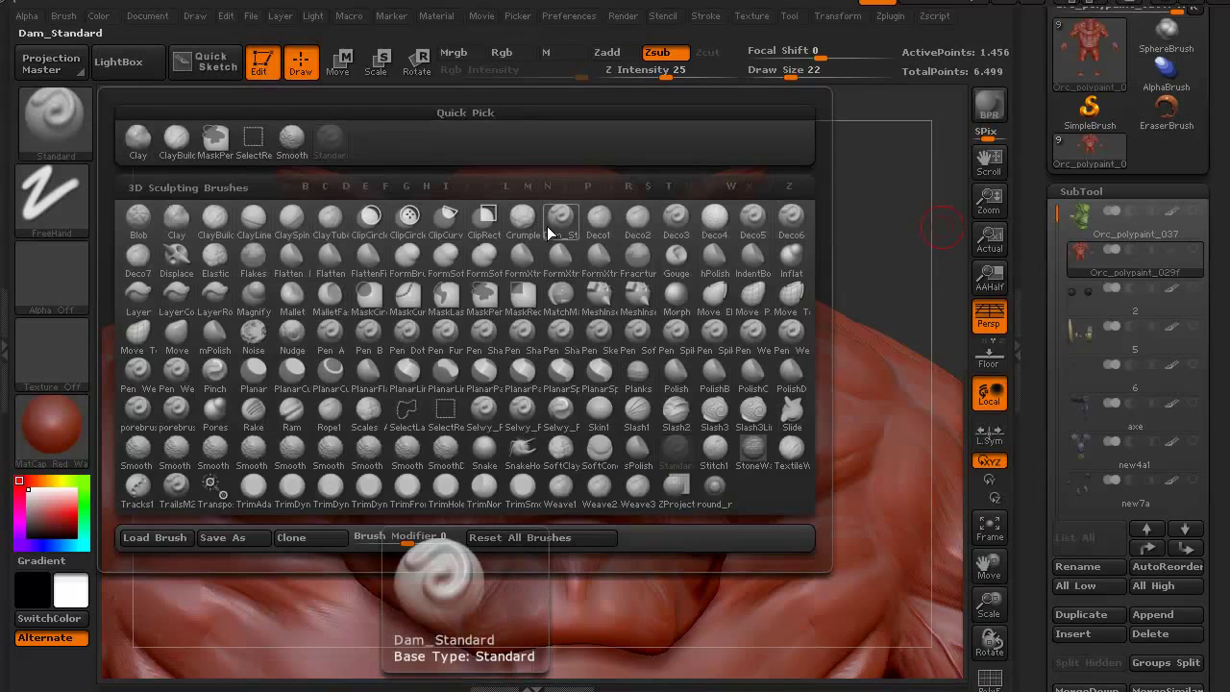
pyautogui.press('d')
pyautogui.press('s')
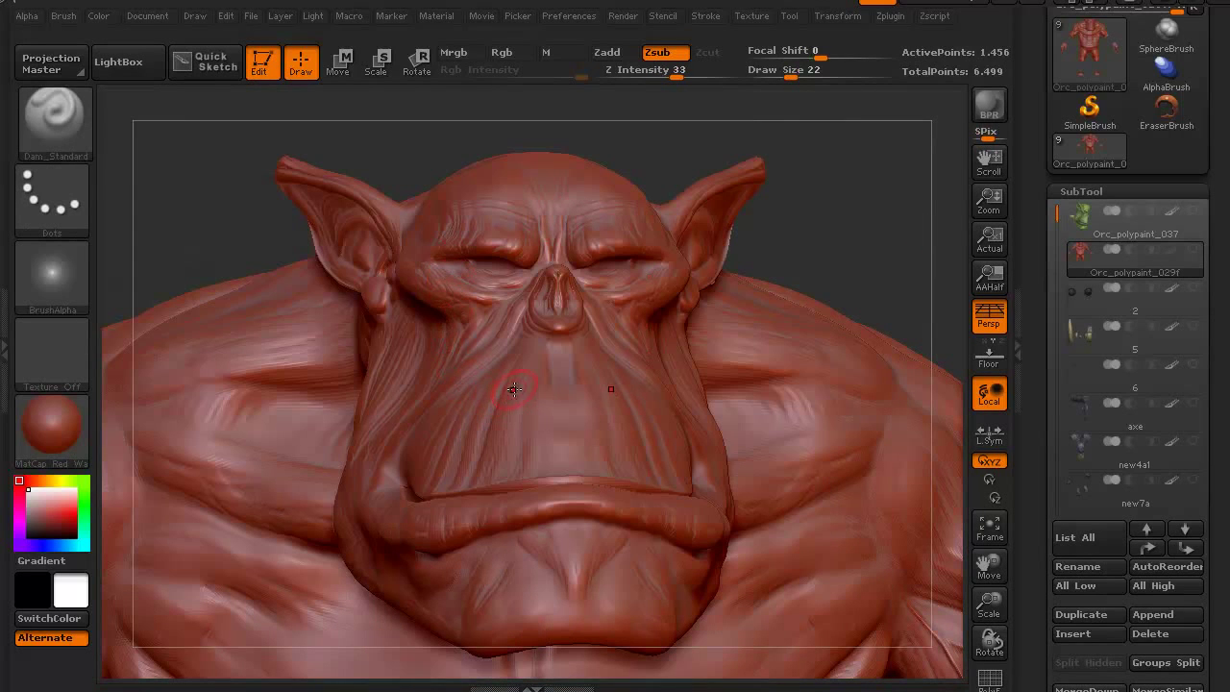
pyautogui.press('[')
pyautogui.press(']')
pyautogui.moveTo(529, 384); pyautogui.dragTo(508, 487)
pyautogui.moveTo(280, 215); pyautogui.dragTo(384, 298)
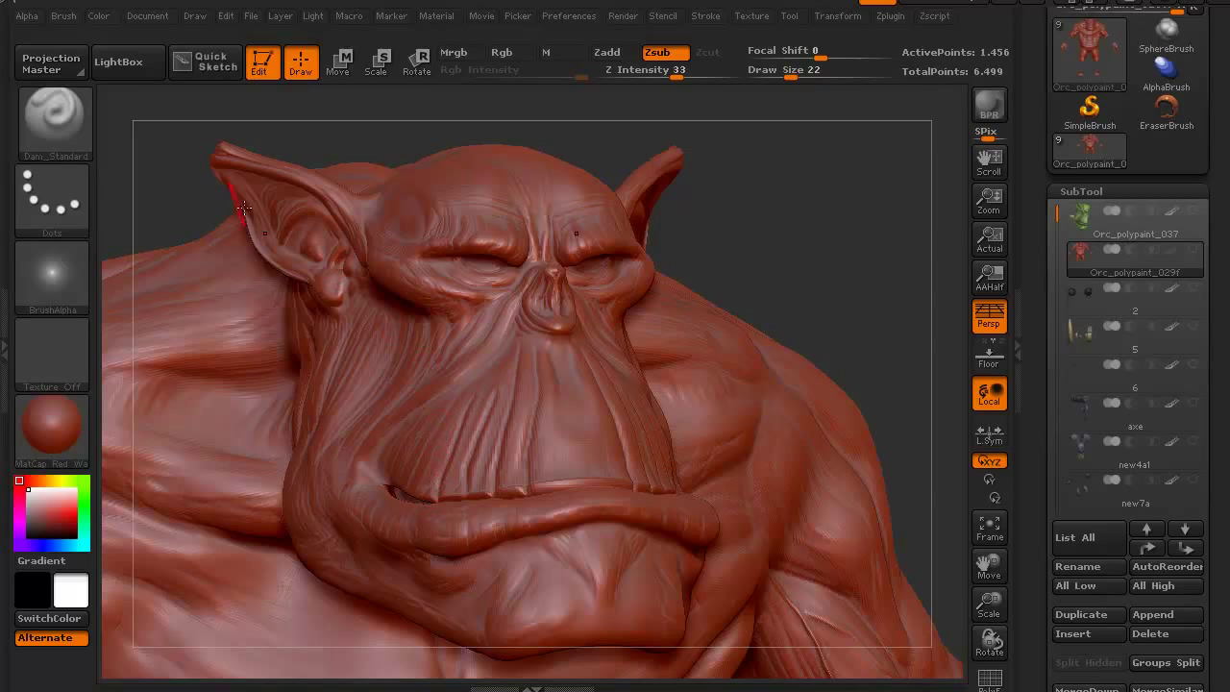
# - Carve the remaining wrinkles at the upper lip's centre and add wrinkle lines across the chin with Dam_Standard
pyautogui.moveTo(244, 207)
pyautogui.mouseDown()
pyautogui.moveTo(144, 181)
pyautogui.moveTo(544, 469)
pyautogui.mouseUp()
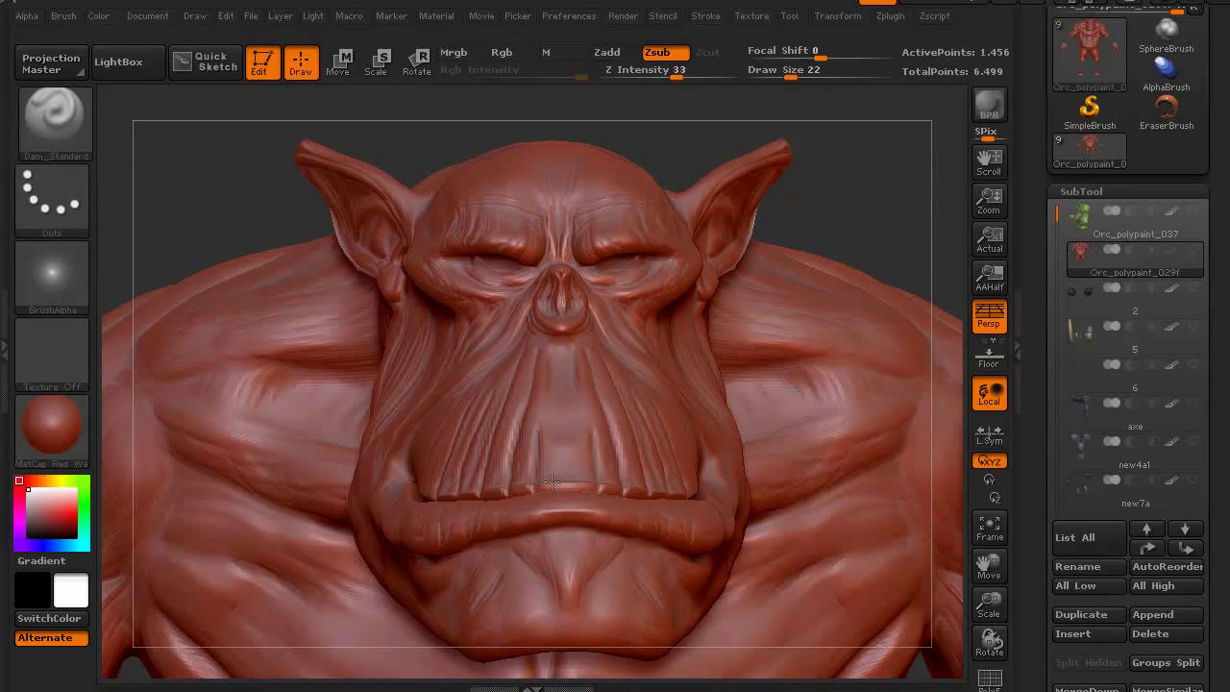
pyautogui.moveTo(211, 198); pyautogui.dragTo(358, 356)
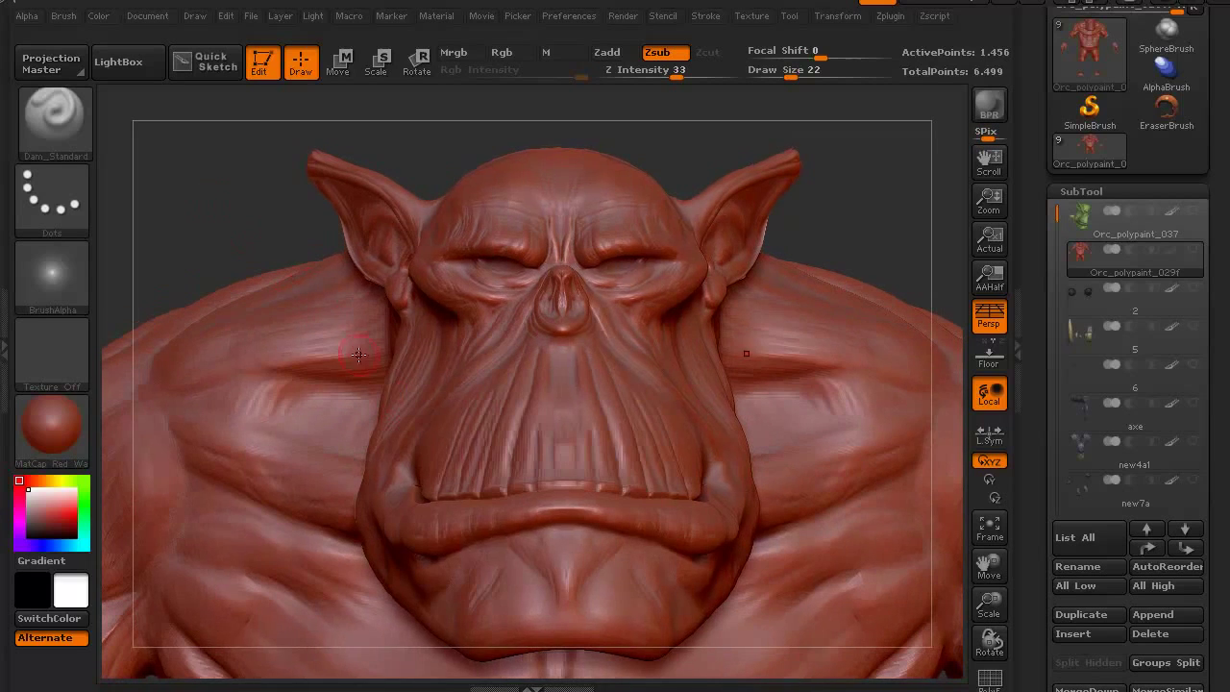
pyautogui.moveTo(475, 554); pyautogui.dragTo(495, 581)
pyautogui.moveTo(496, 535)
pyautogui.mouseDown()
pyautogui.moveTo(534, 583)
pyautogui.moveTo(538, 625)
pyautogui.mouseUp()
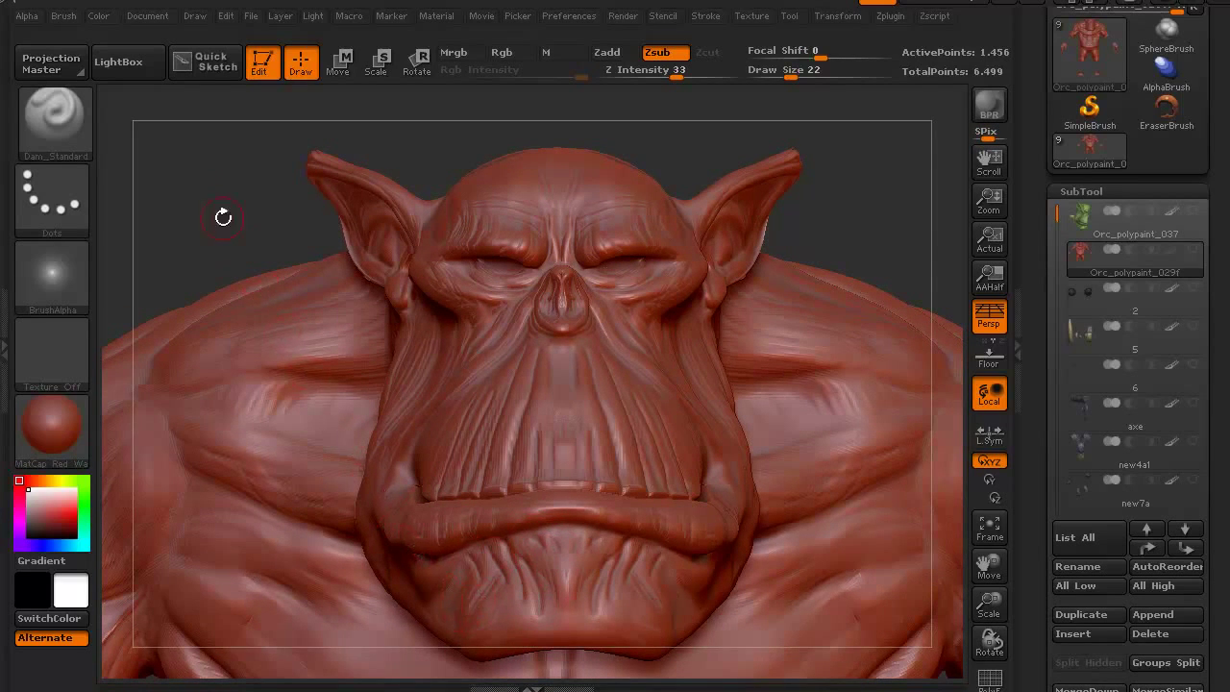
pyautogui.moveTo(220, 215); pyautogui.dragTo(384, 420)
# - Switch the brush to Zadd, enlarge Draw Size to 42 and sculpt folds beneath the eyes and along the cheeks
pyautogui.press('alt')
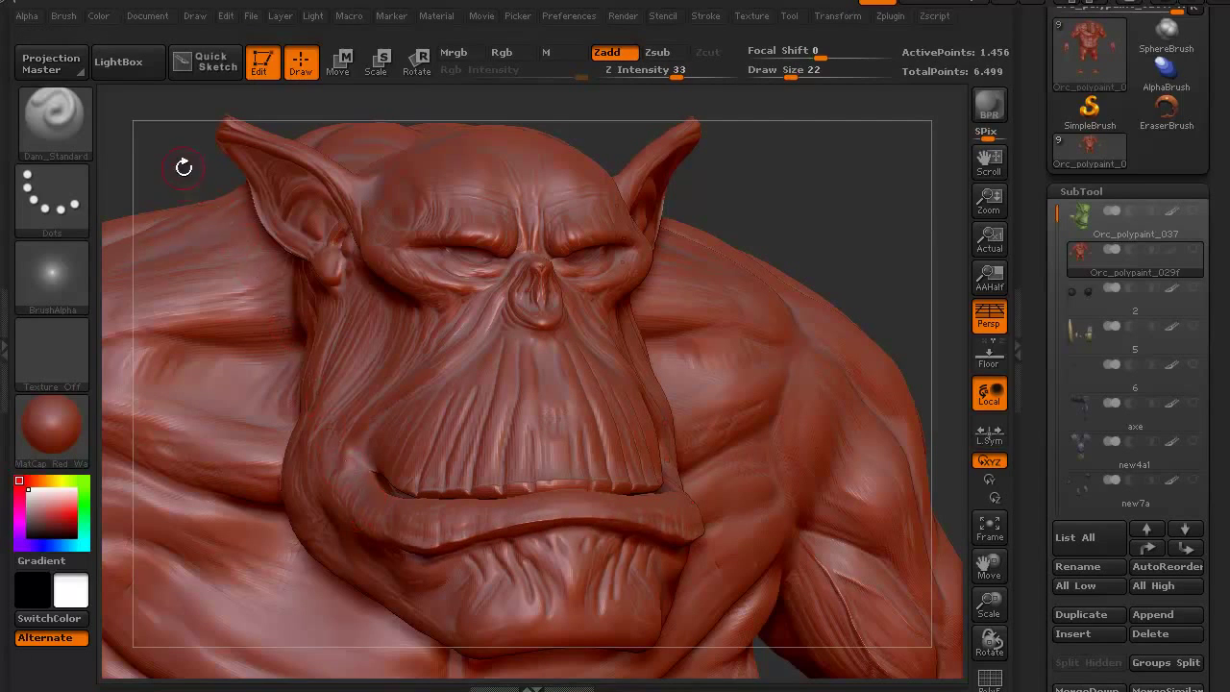
pyautogui.moveTo(183, 167); pyautogui.dragTo(265, 226)
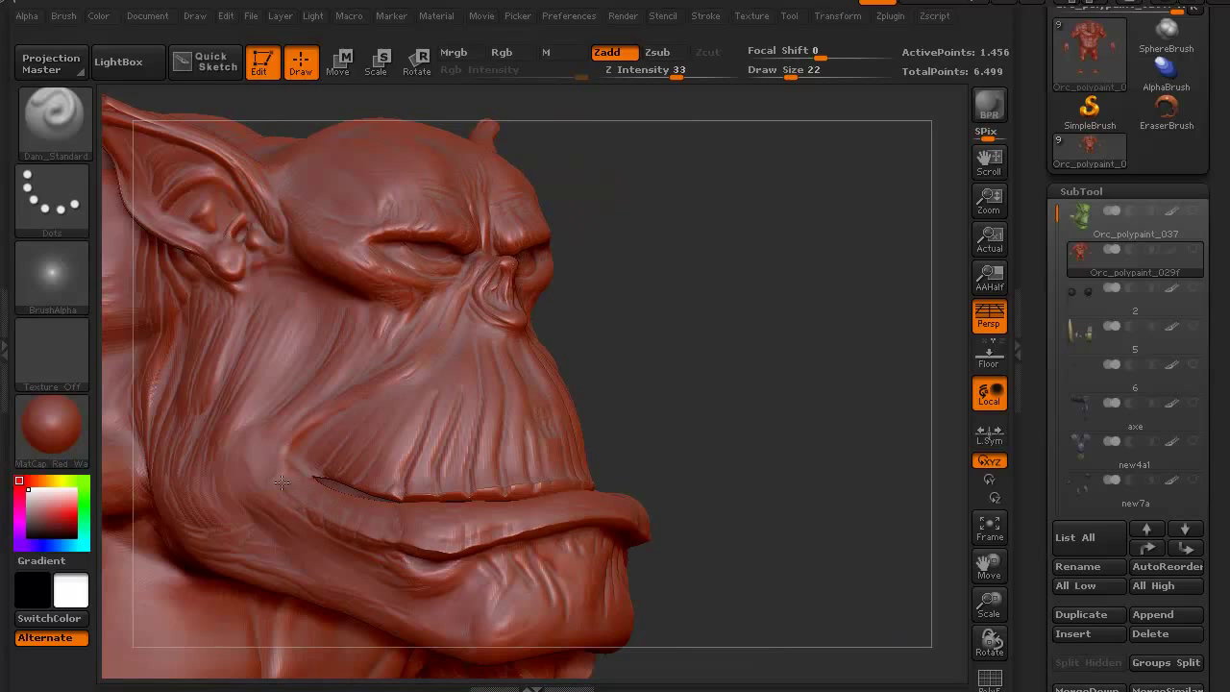
pyautogui.moveTo(637, 335); pyautogui.dragTo(582, 298)
pyautogui.press(']')
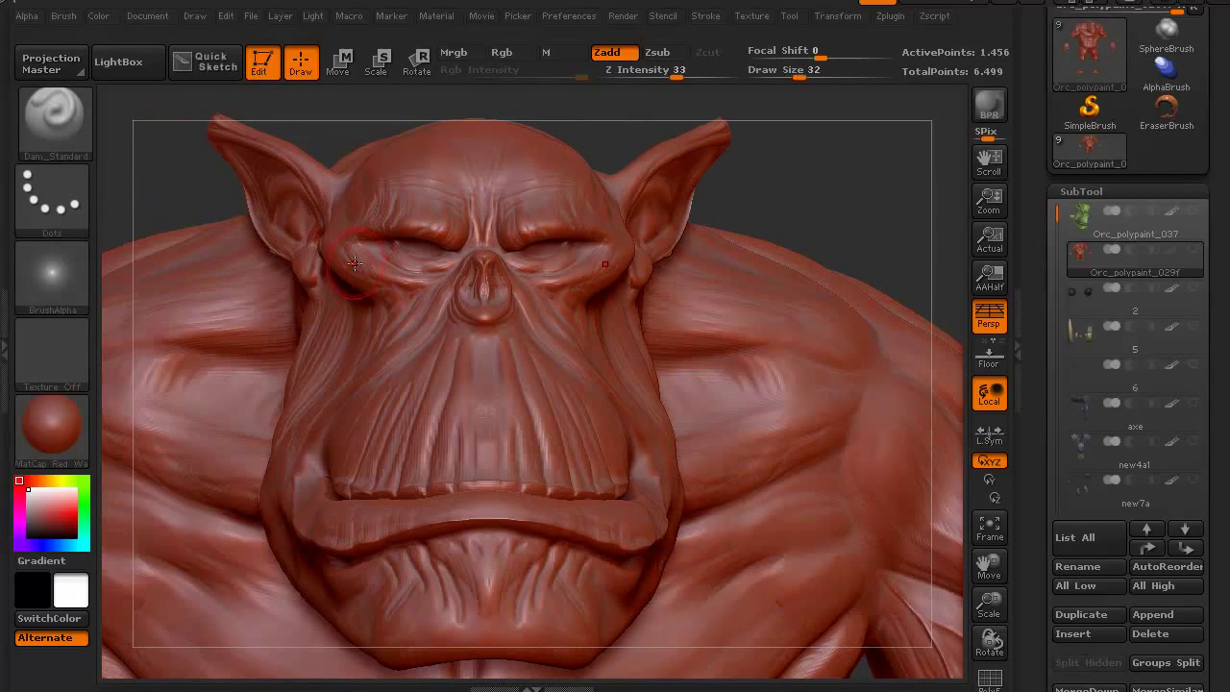
pyautogui.moveTo(335, 261); pyautogui.dragTo(422, 288)
pyautogui.moveTo(175, 189)
pyautogui.mouseDown()
pyautogui.moveTo(190, 179)
pyautogui.moveTo(376, 292)
pyautogui.mouseUp()
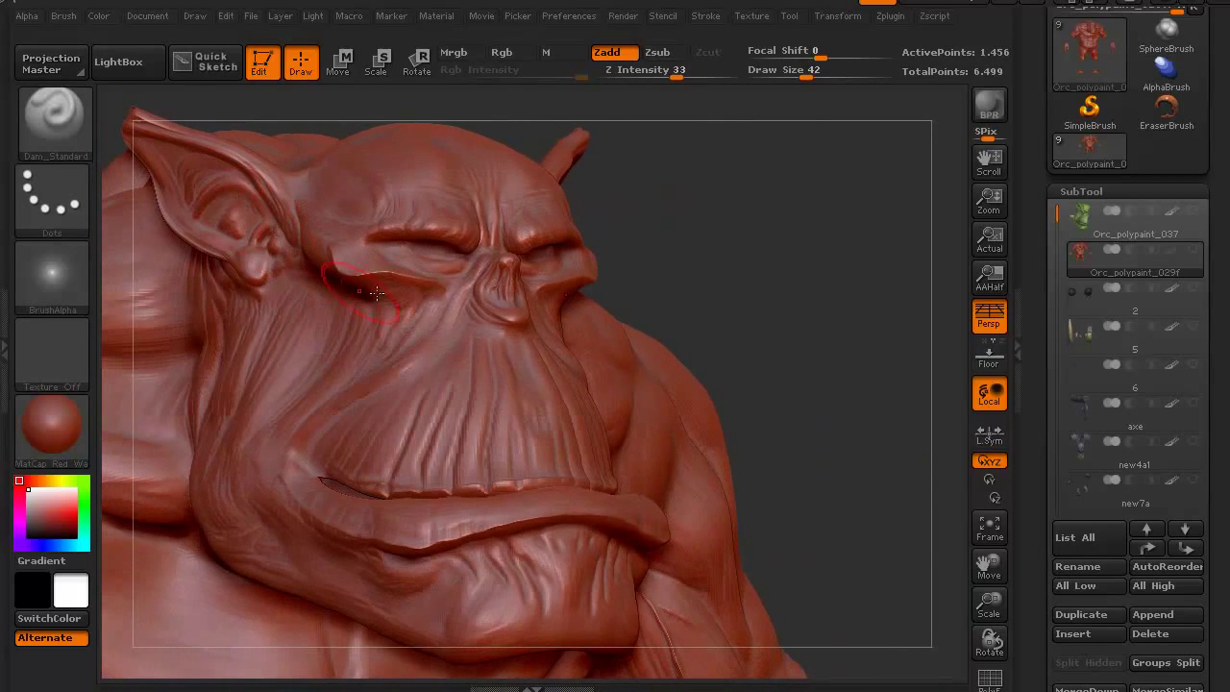
pyautogui.moveTo(468, 284)
pyautogui.mouseDown()
pyautogui.moveTo(431, 338)
pyautogui.moveTo(317, 437)
pyautogui.moveTo(301, 553)
pyautogui.mouseUp()
pyautogui.moveTo(675, 248); pyautogui.dragTo(266, 211)
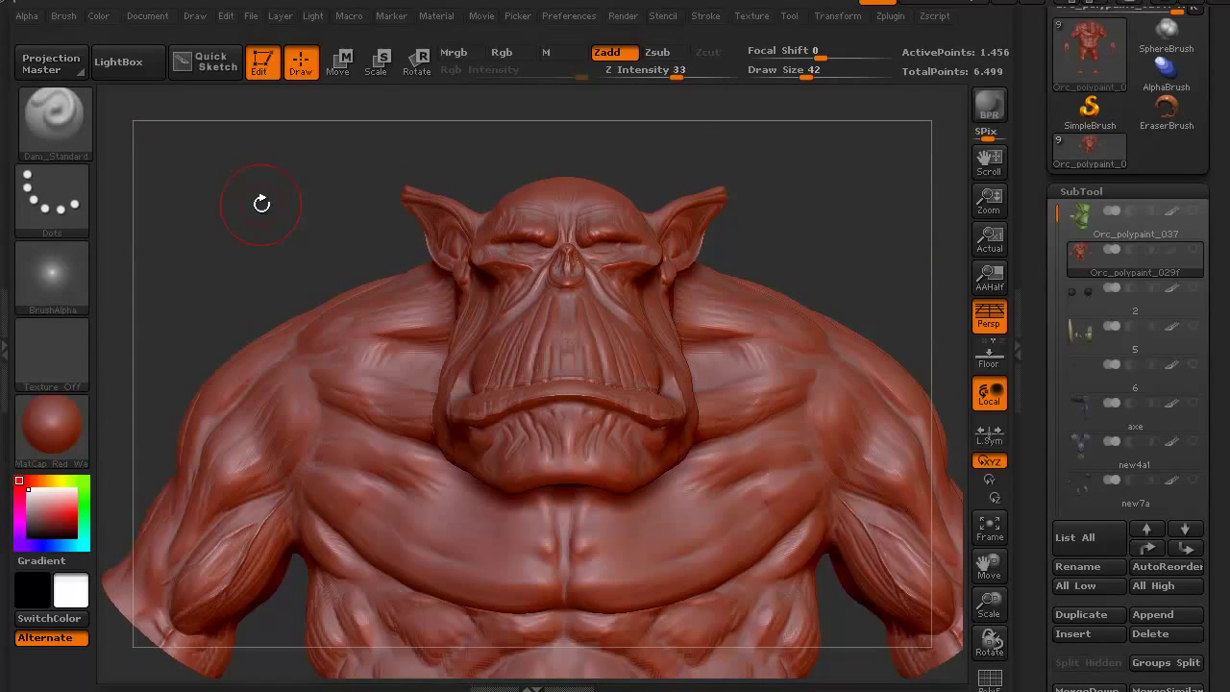
# - Leave Edit mode, clear the orc from the canvas and choose the Plane3D mesh
pyautogui.moveTo(1221, 205); pyautogui.dragTo(1225, 352)
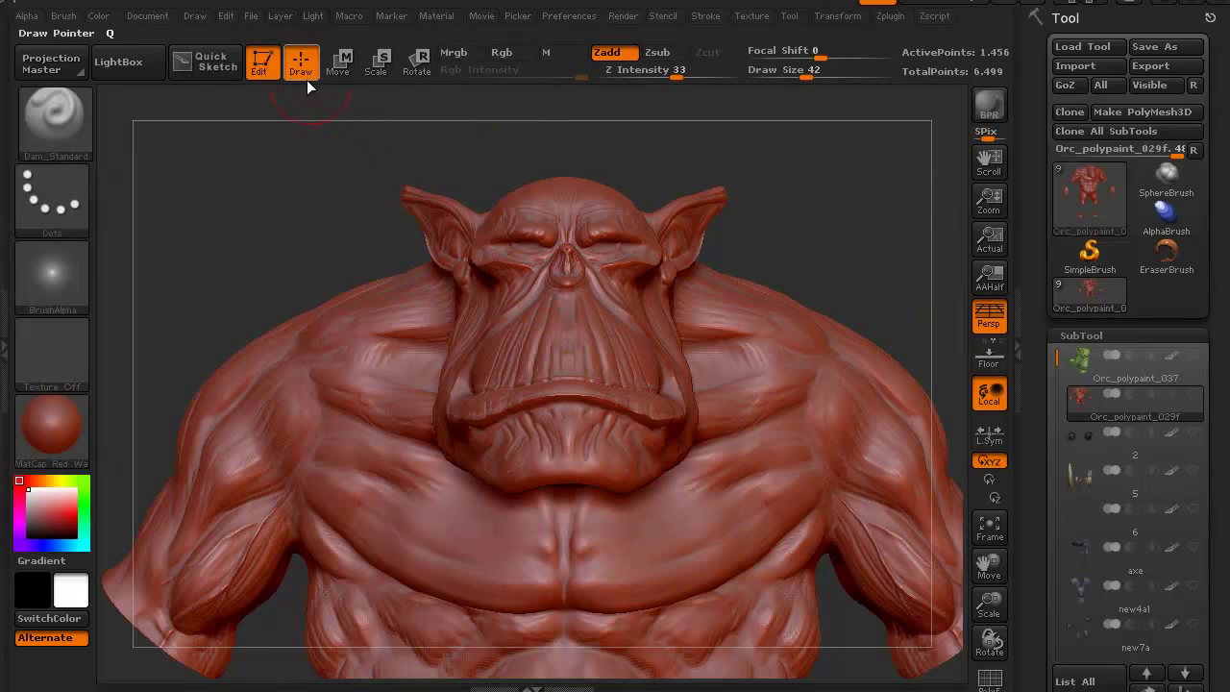
pyautogui.click(262, 64)
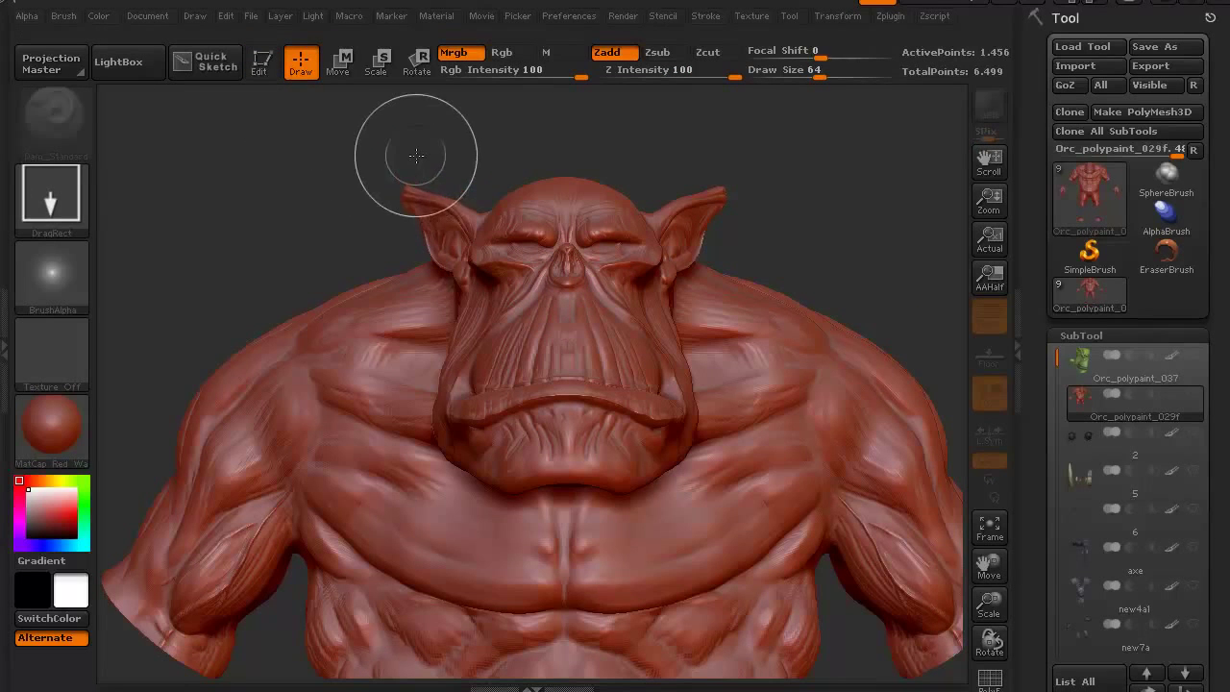
pyautogui.hotkey('ctrl', 'n')
pyautogui.click(1089, 266)
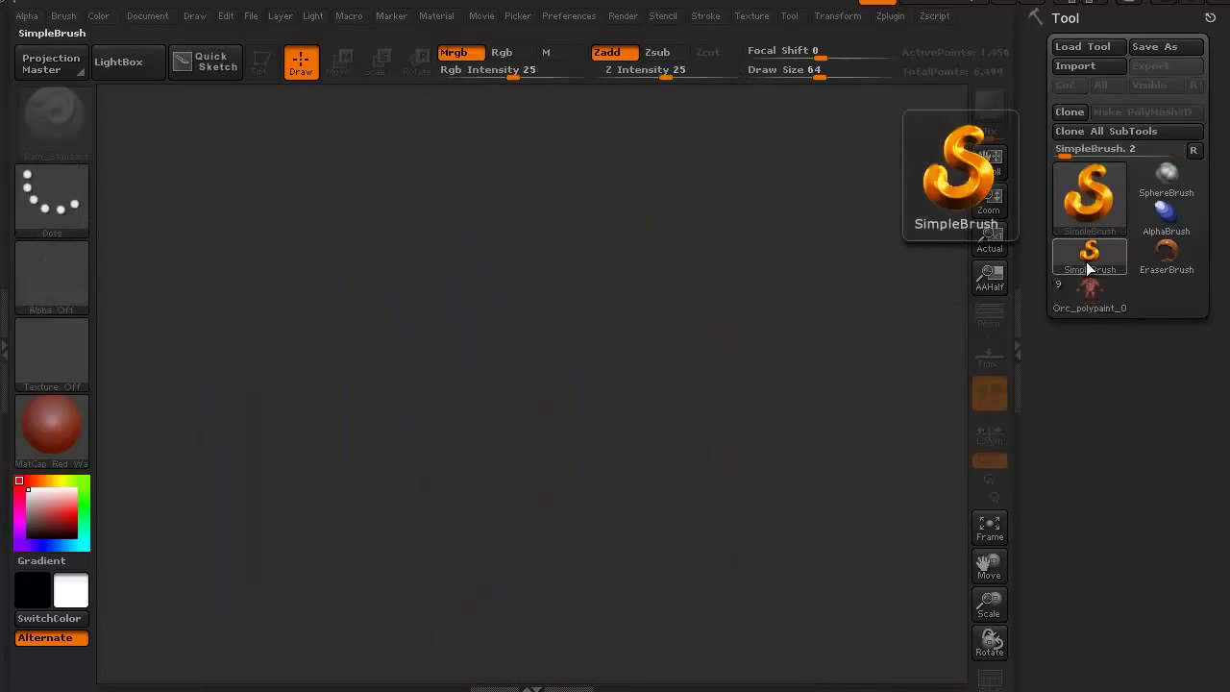
pyautogui.click(1089, 265)
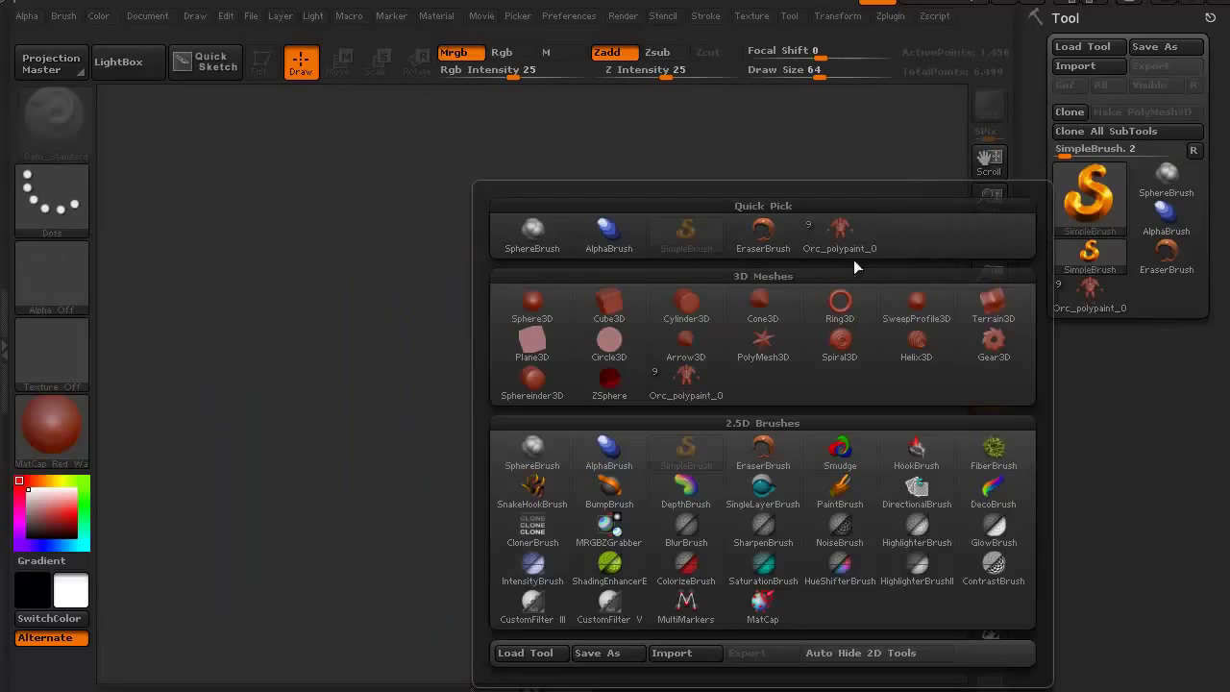
pyautogui.click(533, 338)
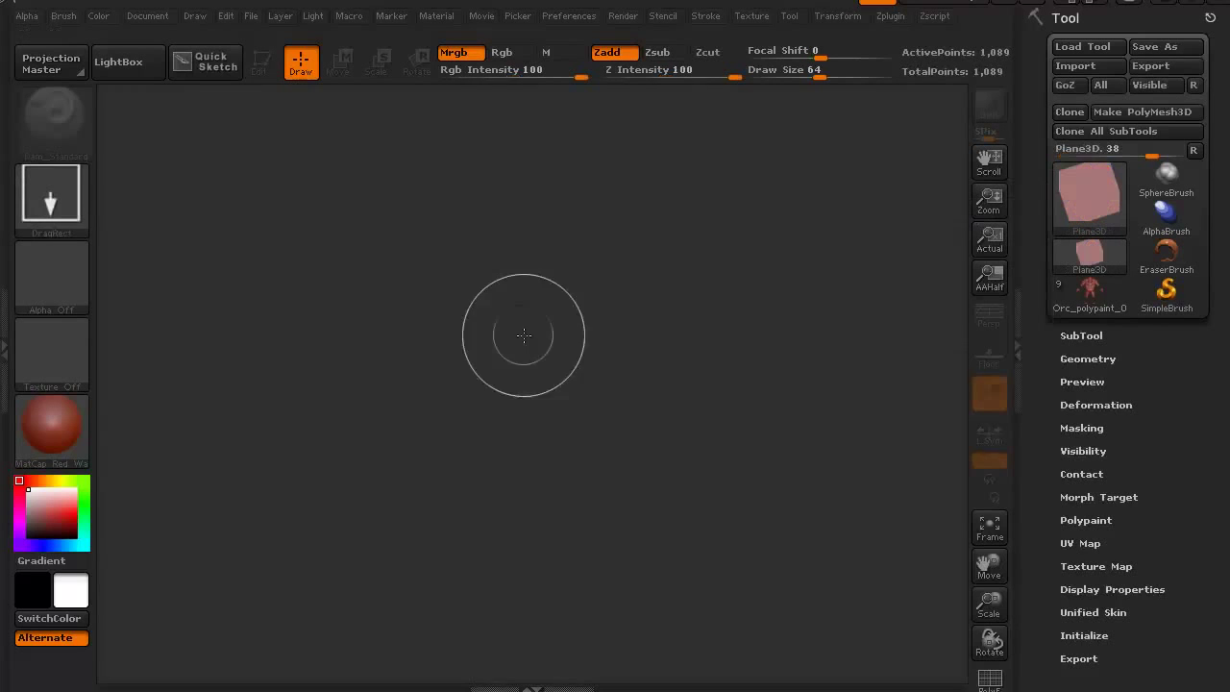
# - Draw the plane on the canvas, enter Edit mode facing it front-on and convert it to a PolyMesh3D
pyautogui.moveTo(509, 357); pyautogui.dragTo(518, 641)
pyautogui.click(260, 62)
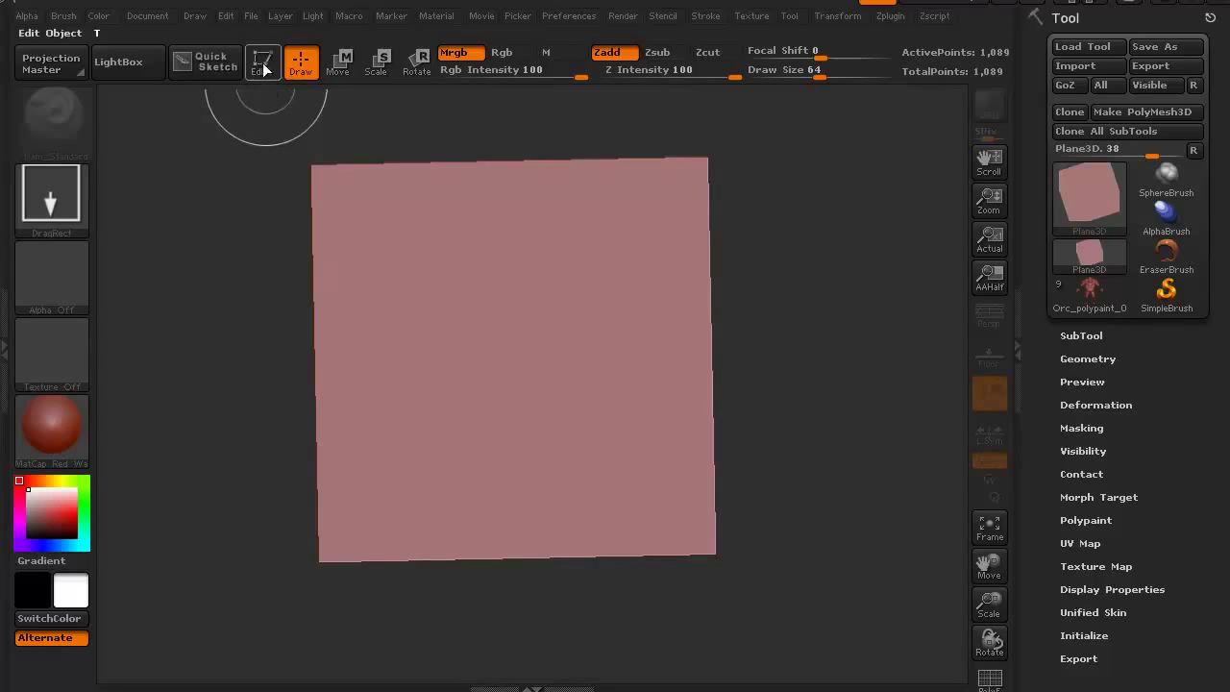
pyautogui.moveTo(219, 275)
pyautogui.keyDown('alt'); pyautogui.mouseDown()
pyautogui.moveTo(298, 305)
pyautogui.moveTo(274, 295)
pyautogui.moveTo(253, 326)
pyautogui.moveTo(261, 340)
pyautogui.moveTo(236, 330)
pyautogui.moveTo(251, 316)
pyautogui.moveTo(254, 336)
pyautogui.mouseUp(); pyautogui.keyUp('alt')
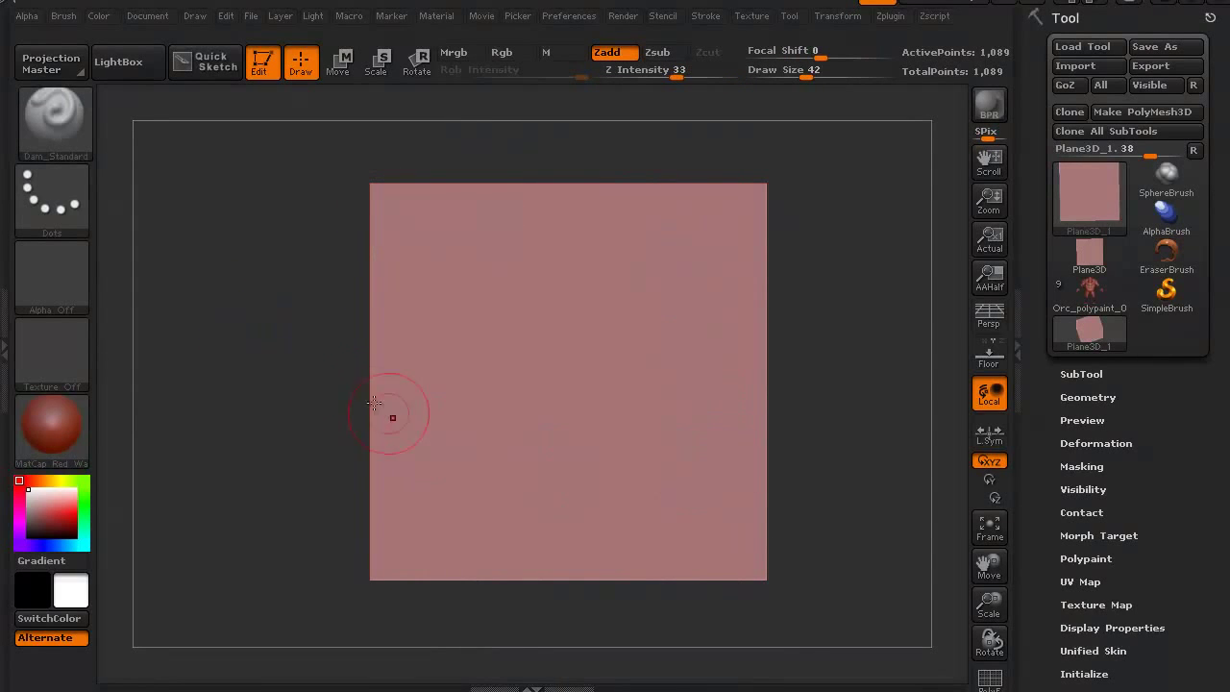
pyautogui.click(1158, 109)
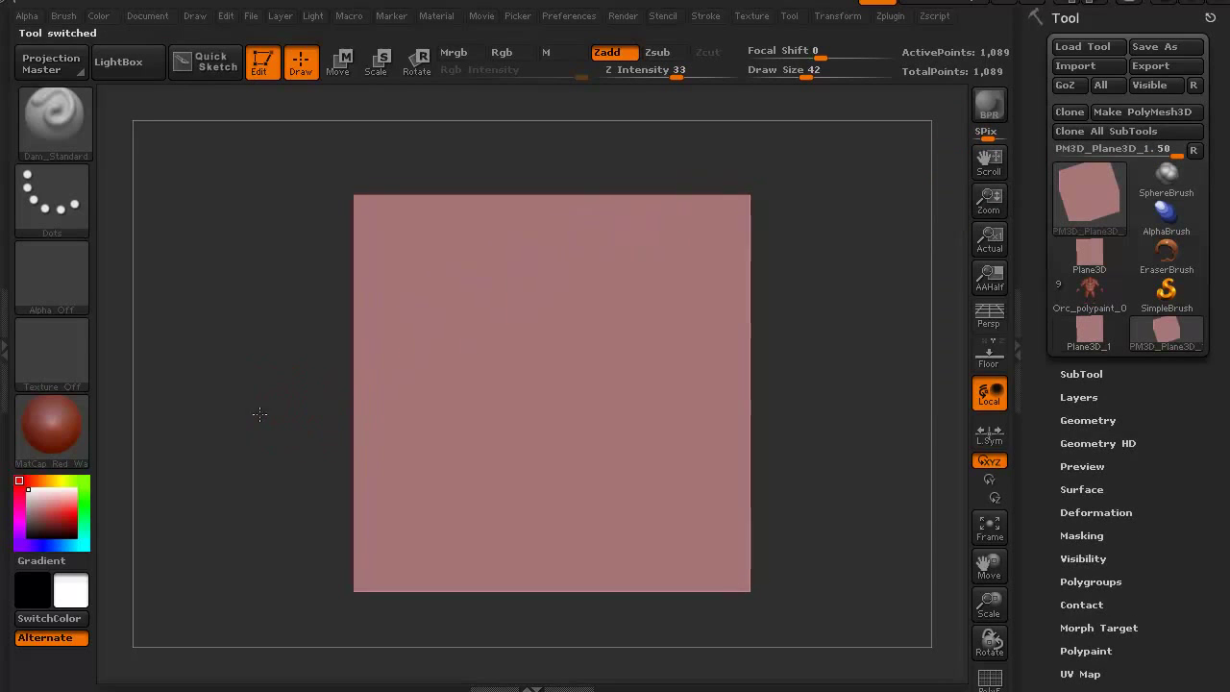
pyautogui.keyDown('alt'); pyautogui.moveTo(259, 413); pyautogui.dragTo(222, 441); pyautogui.keyUp('alt')
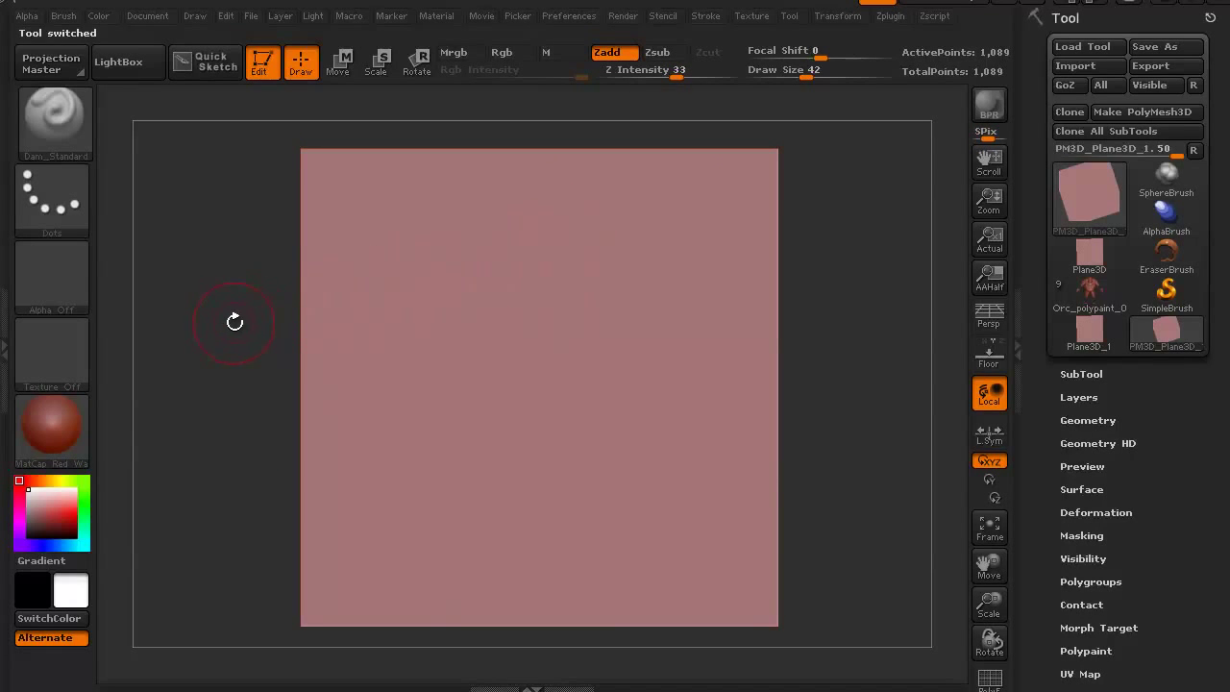
# - Subdivide the plane several times and undo the last subdivision
pyautogui.hotkey('ctrl', 'd')
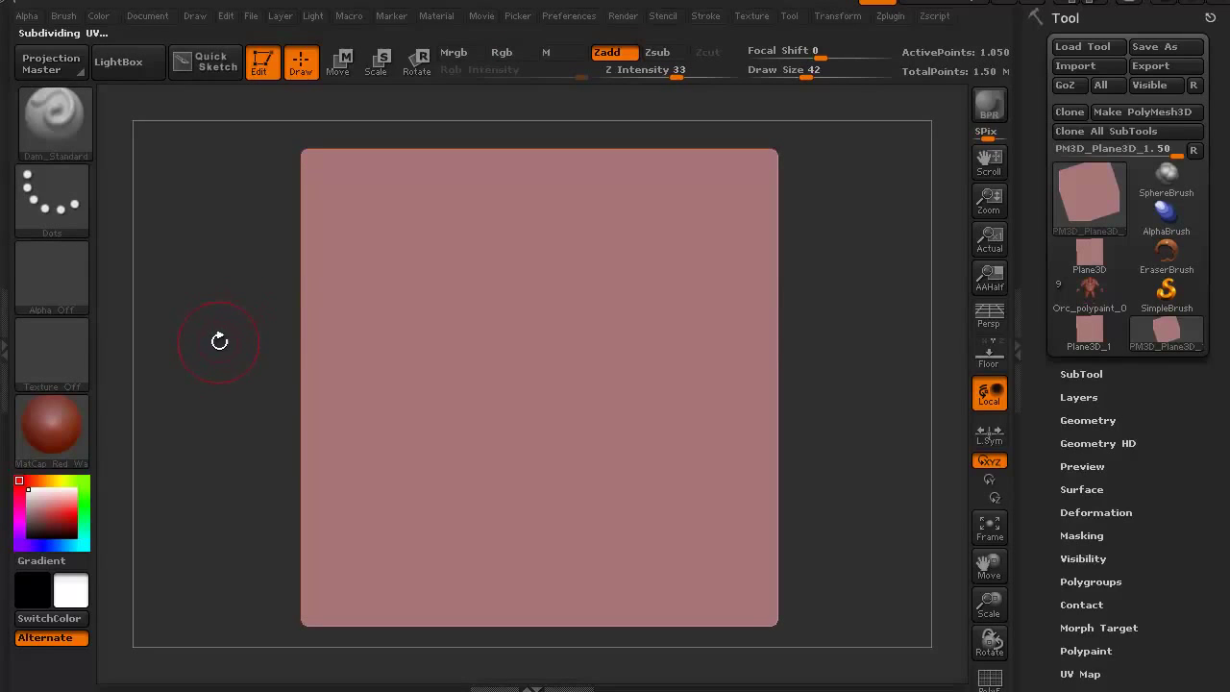
pyautogui.hotkey('ctrl', 'z')
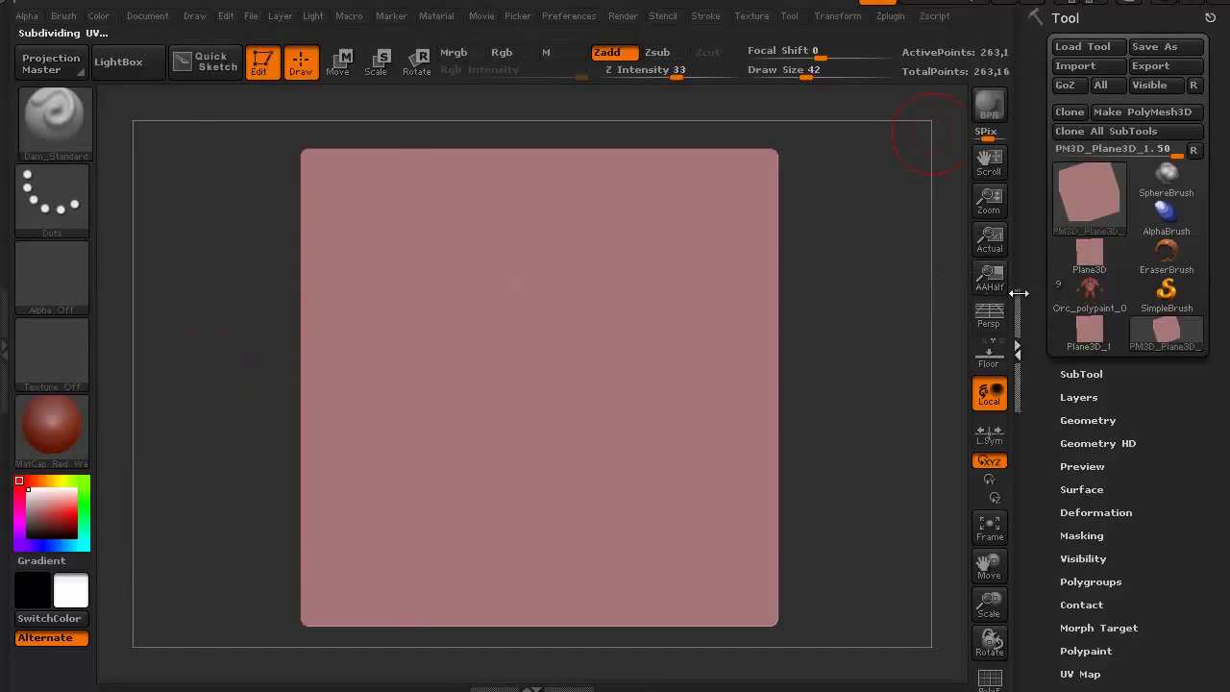
pyautogui.click(1018, 326)
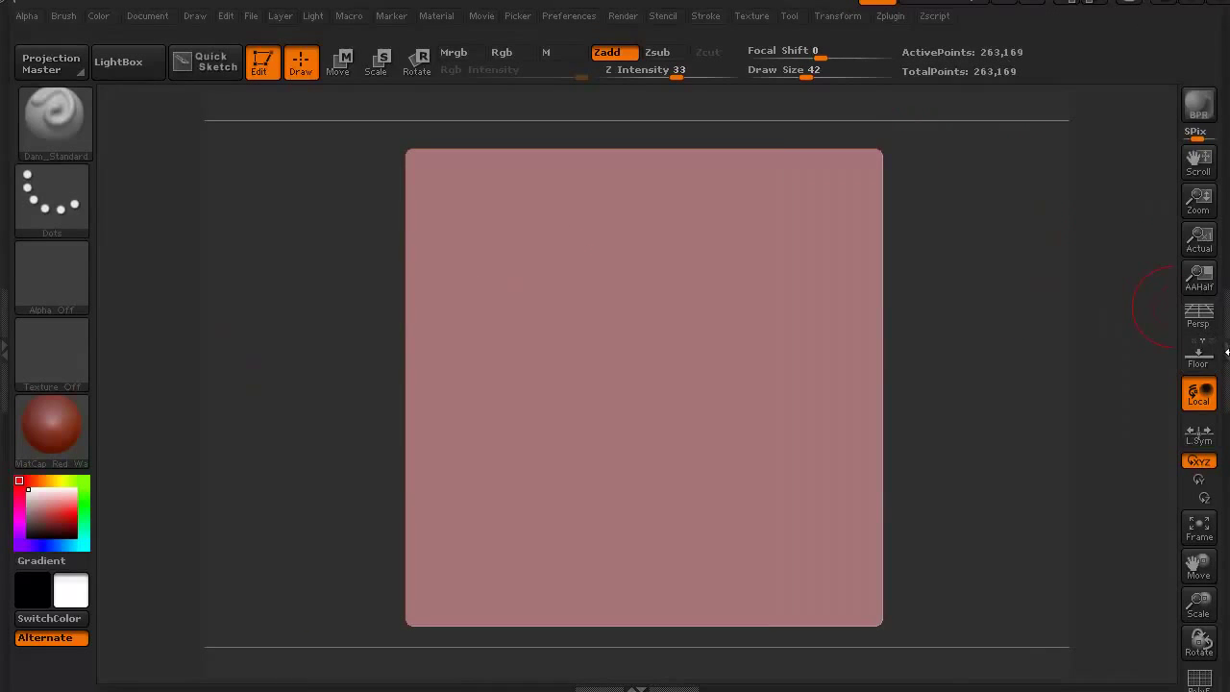
pyautogui.click(1222, 354)
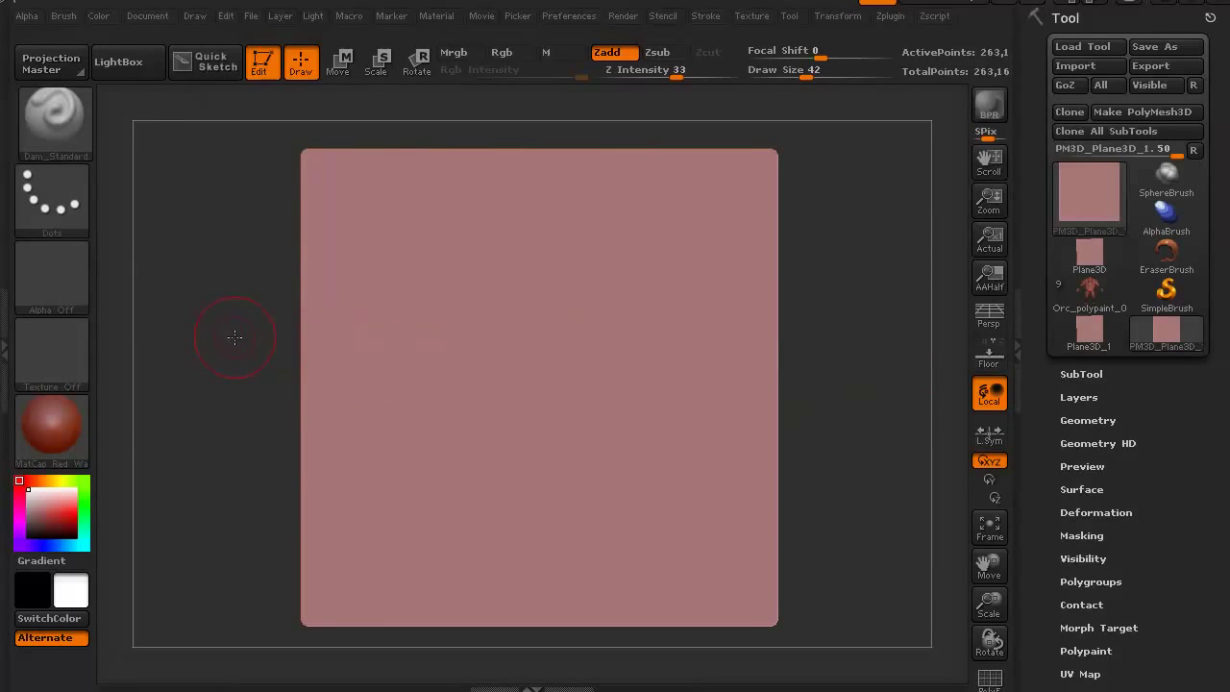
pyautogui.keyDown('alt'); pyautogui.moveTo(234, 336); pyautogui.dragTo(242, 336); pyautogui.keyUp('alt')
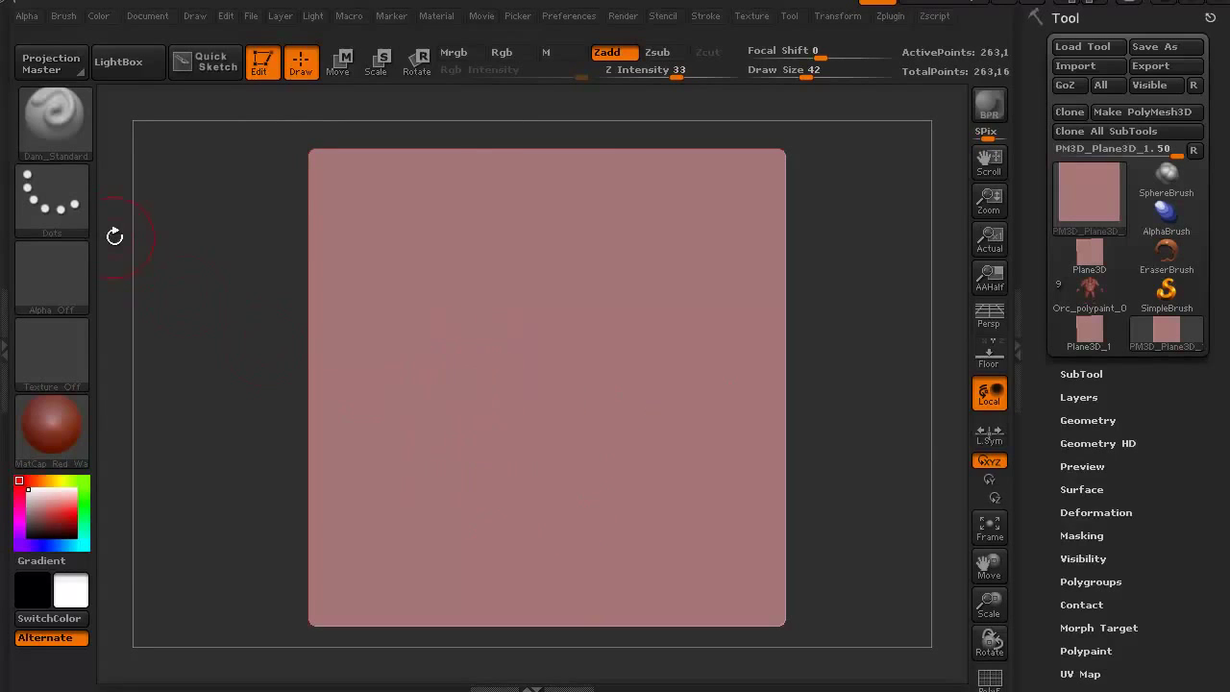
# - Change the Dam_Standard brush's stroke to FreeHand and select the Standard brush
pyautogui.click(76, 212)
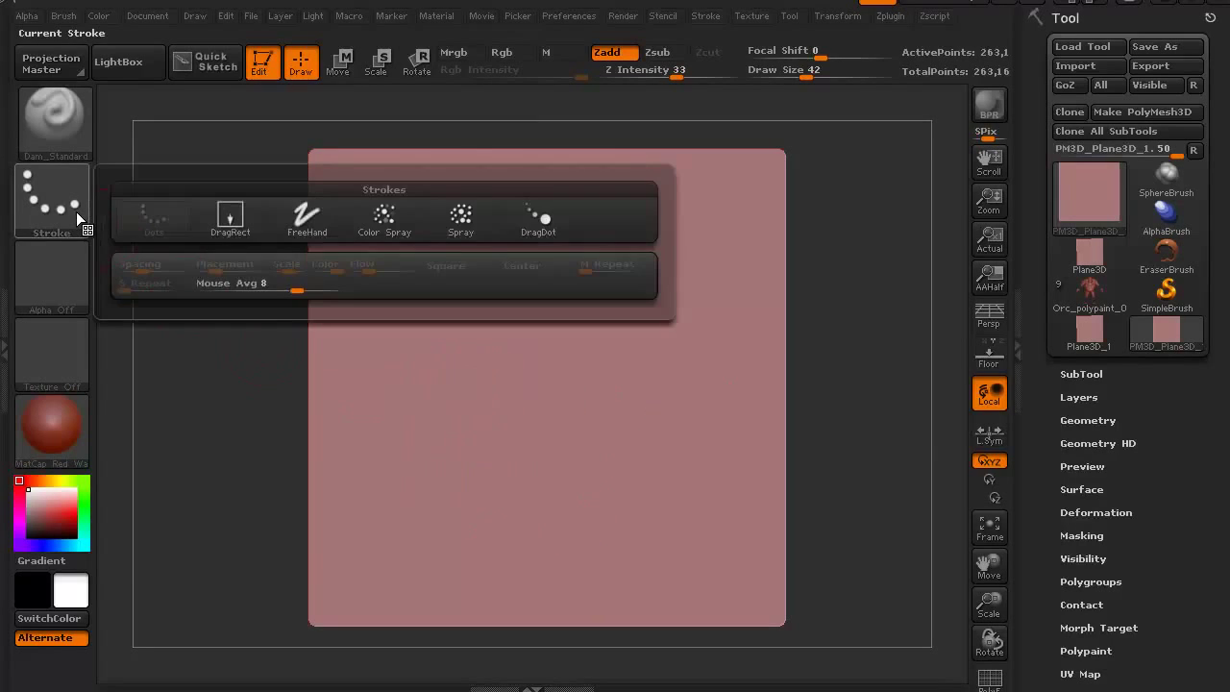
pyautogui.click(304, 221)
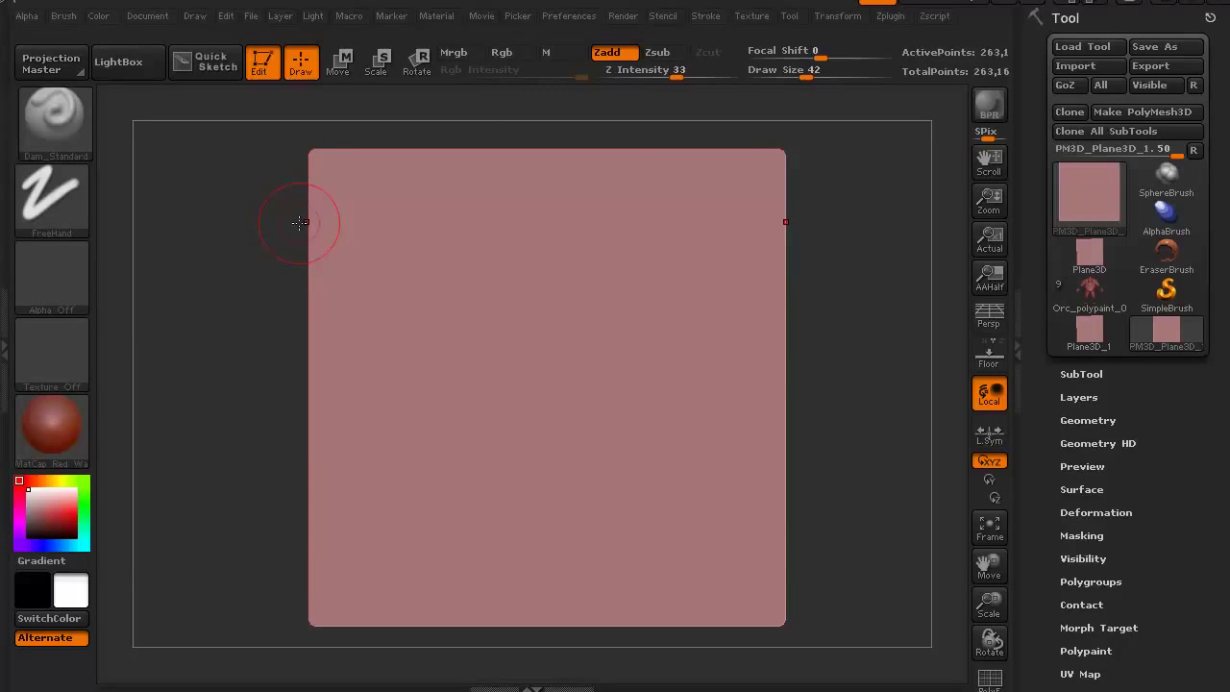
pyautogui.click(67, 123)
pyautogui.click(327, 141)
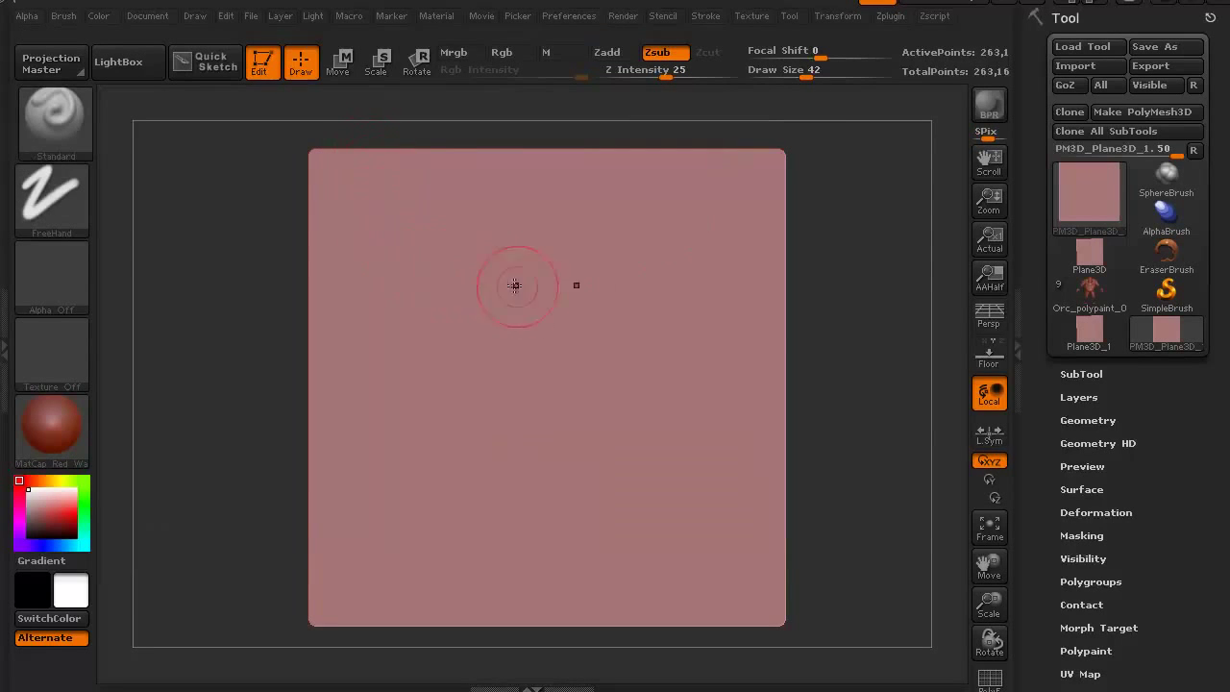
# - Try carving symmetrical rings into the plane with the Standard brush in Zsub, smooth the upper seam and undo them
pyautogui.moveTo(524, 300)
pyautogui.mouseDown()
pyautogui.moveTo(493, 306)
pyautogui.moveTo(445, 347)
pyautogui.moveTo(432, 402)
pyautogui.moveTo(445, 450)
pyautogui.moveTo(478, 484)
pyautogui.moveTo(519, 511)
pyautogui.moveTo(550, 509)
pyautogui.mouseUp()
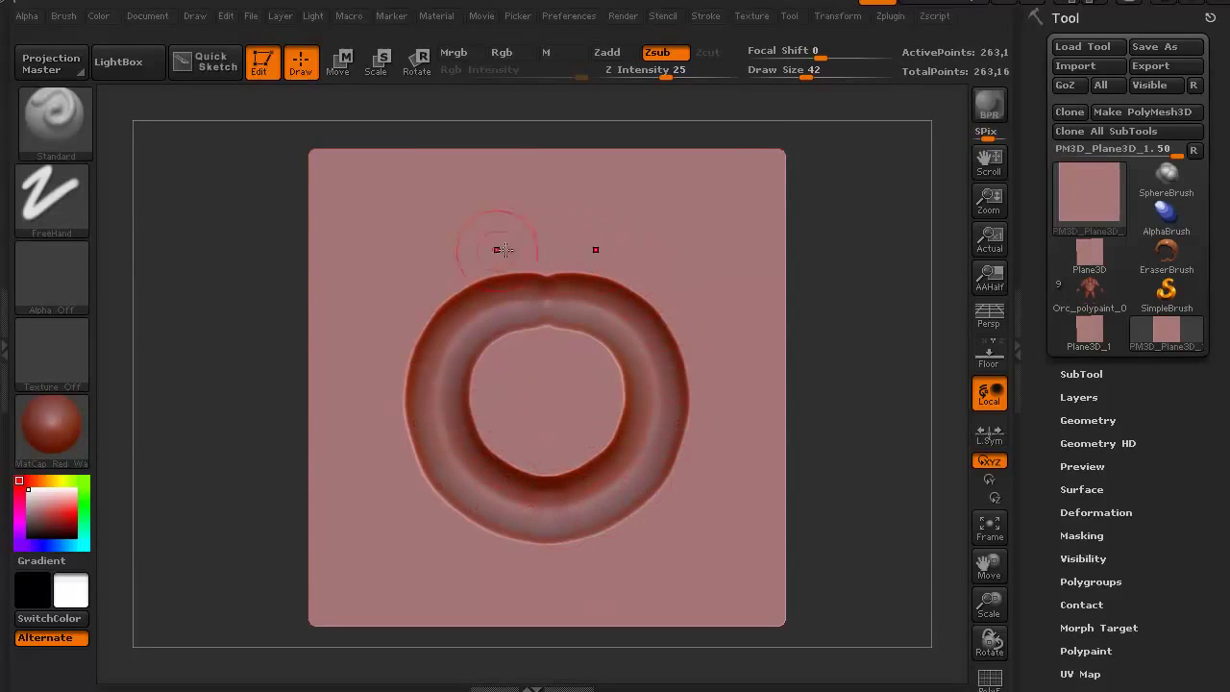
pyautogui.hotkey('ctrl', 'z')
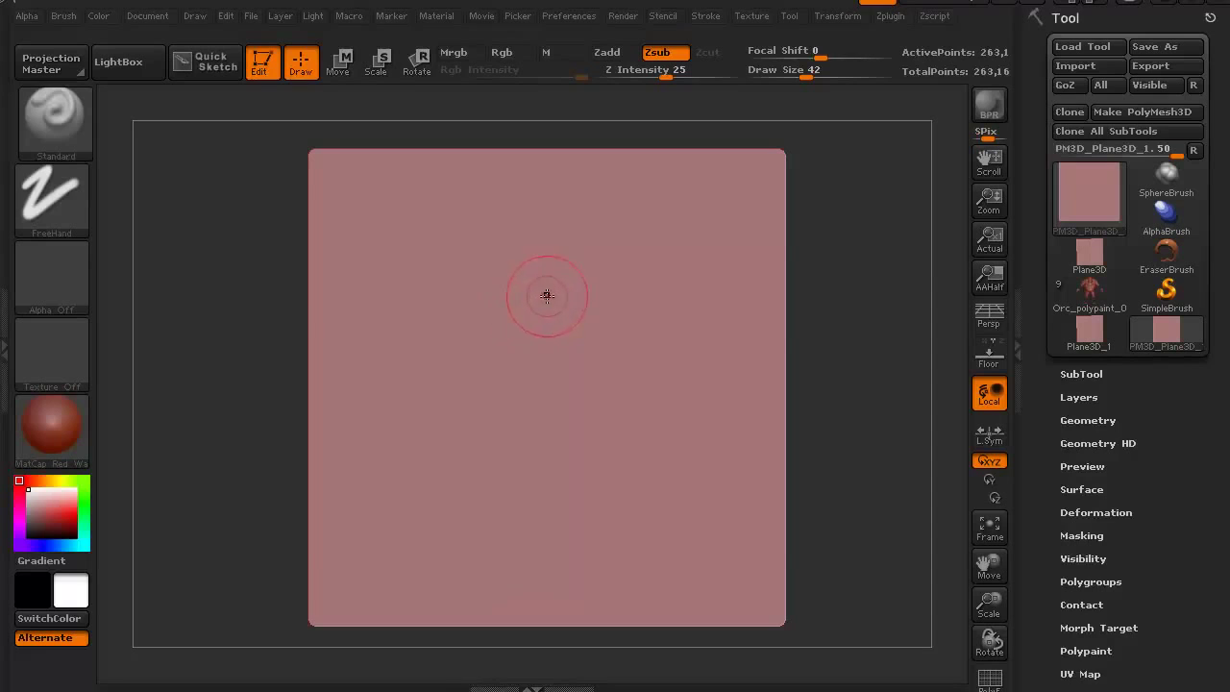
pyautogui.moveTo(549, 291)
pyautogui.mouseDown()
pyautogui.moveTo(453, 322)
pyautogui.moveTo(412, 380)
pyautogui.moveTo(399, 444)
pyautogui.moveTo(453, 497)
pyautogui.moveTo(545, 502)
pyautogui.mouseUp()
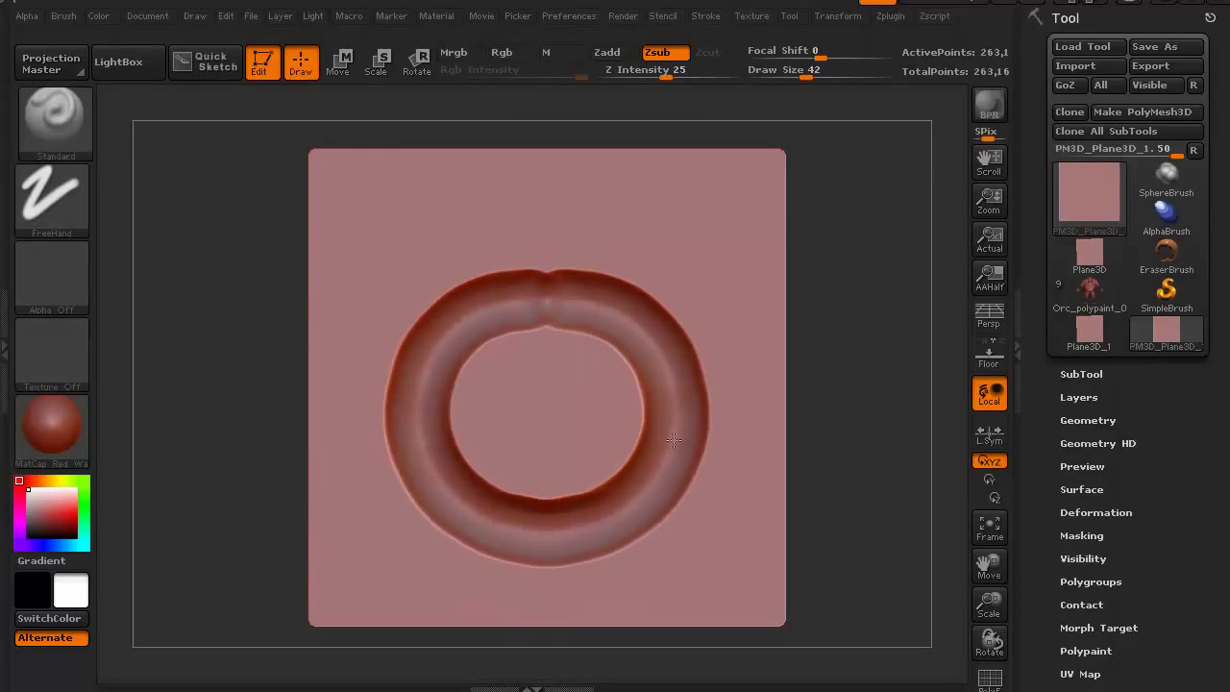
pyautogui.moveTo(605, 306)
pyautogui.keyDown('shift'); pyautogui.mouseDown()
pyautogui.moveTo(546, 288)
pyautogui.moveTo(562, 293)
pyautogui.mouseUp(); pyautogui.keyUp('shift')
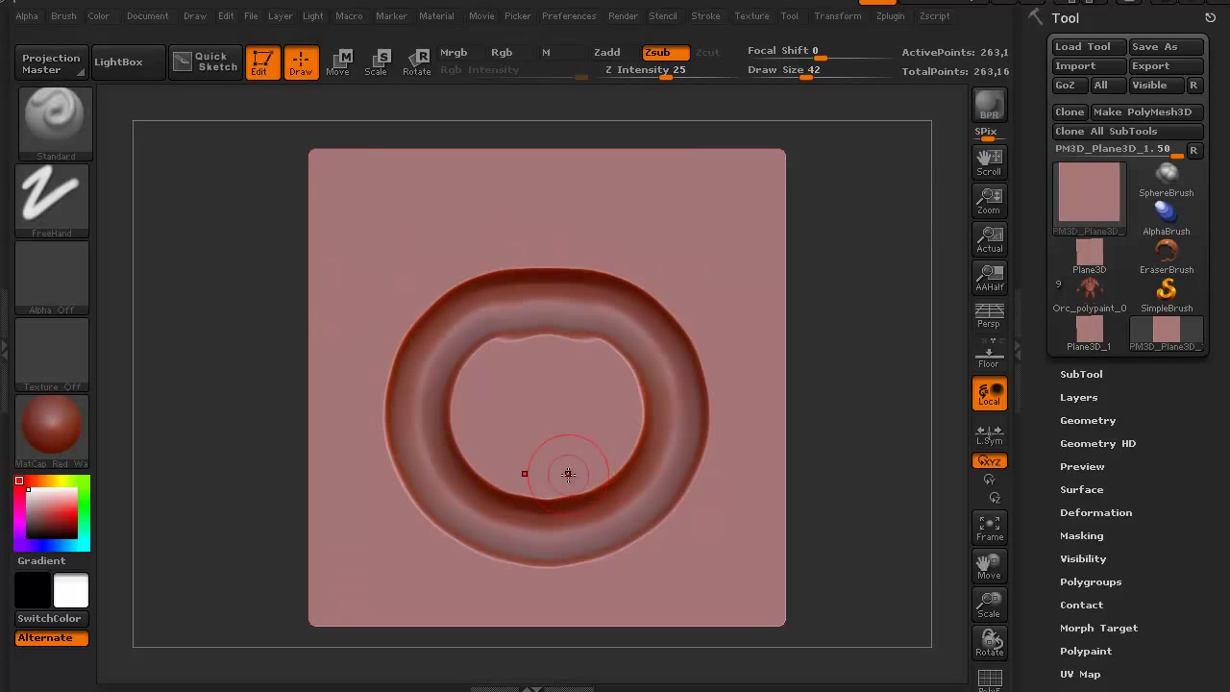
pyautogui.moveTo(230, 472)
pyautogui.mouseDown()
pyautogui.moveTo(260, 478)
pyautogui.moveTo(216, 477)
pyautogui.moveTo(356, 486)
pyautogui.moveTo(256, 481)
pyautogui.mouseUp()
pyautogui.hotkey('ctrl', 'z')
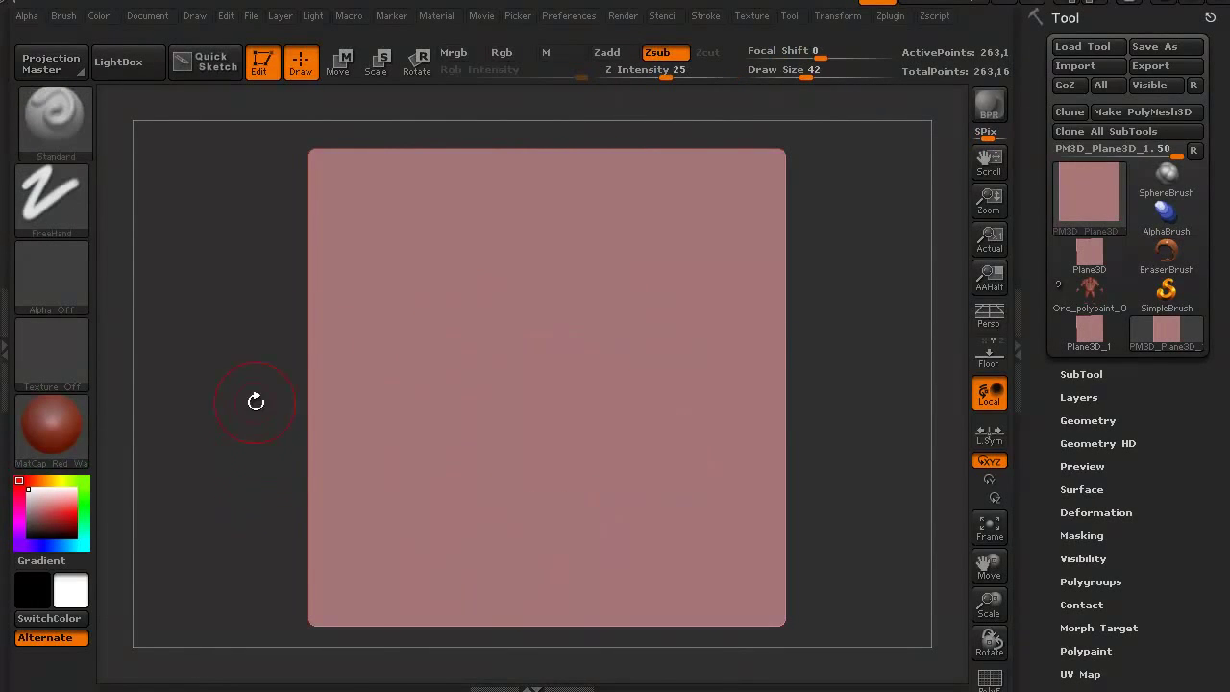
# - Set the Standard brush to Zadd with Draw Size 32, try a raised ring on the plane and undo it
pyautogui.click(611, 56)
pyautogui.press('[')
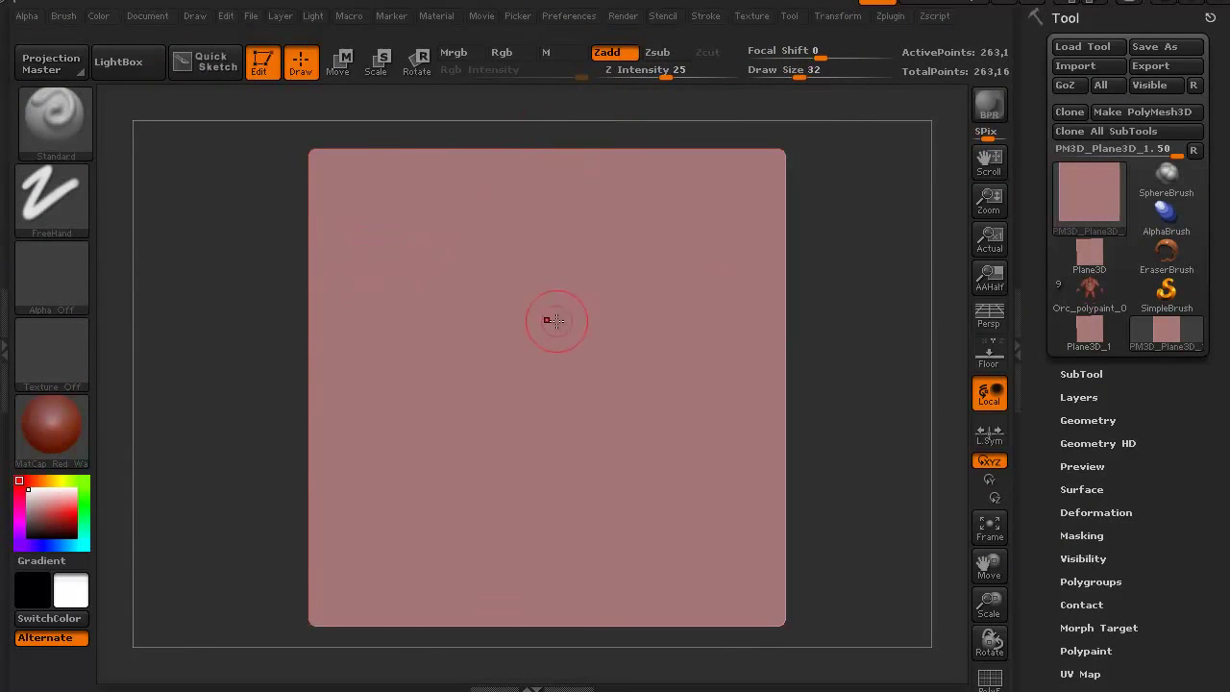
pyautogui.moveTo(541, 279)
pyautogui.mouseDown()
pyautogui.moveTo(456, 313)
pyautogui.moveTo(421, 385)
pyautogui.moveTo(440, 465)
pyautogui.moveTo(481, 501)
pyautogui.moveTo(540, 517)
pyautogui.moveTo(602, 506)
pyautogui.moveTo(656, 453)
pyautogui.moveTo(671, 382)
pyautogui.moveTo(645, 315)
pyautogui.moveTo(592, 282)
pyautogui.moveTo(549, 280)
pyautogui.mouseUp()
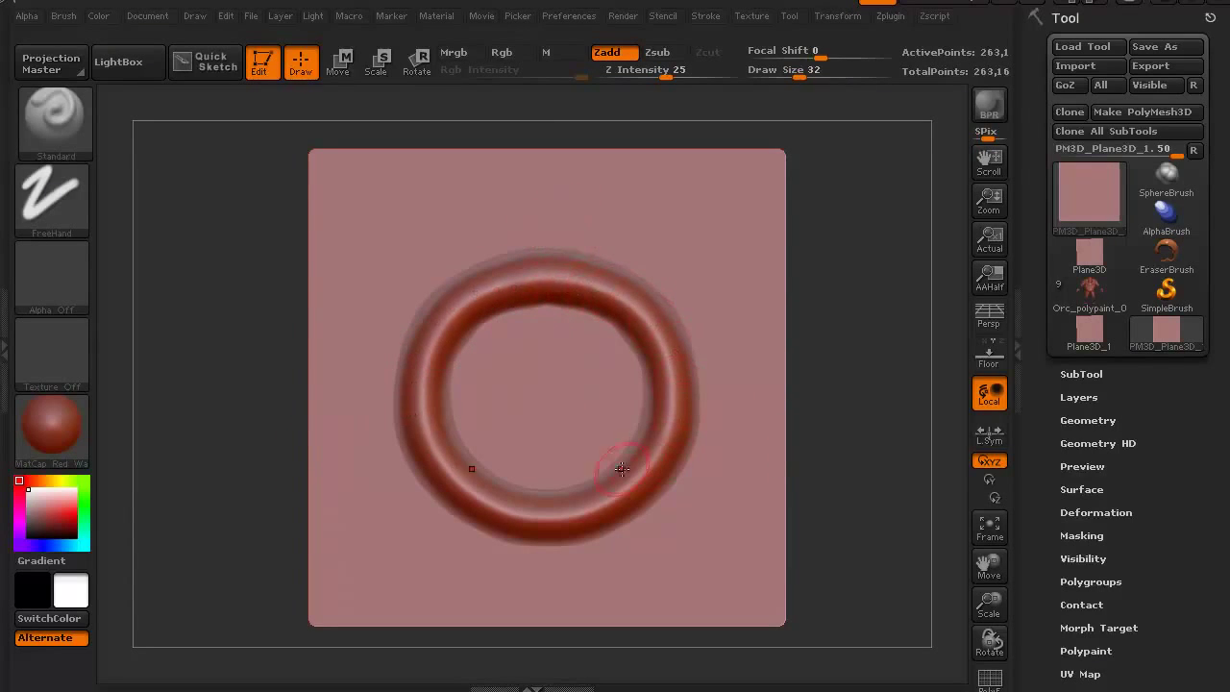
pyautogui.hotkey('ctrl', 'z')
# - Turn on LazyMouse for the Standard brush, test it with a stroke on the plane and undo the stroke
pyautogui.click(709, 21)
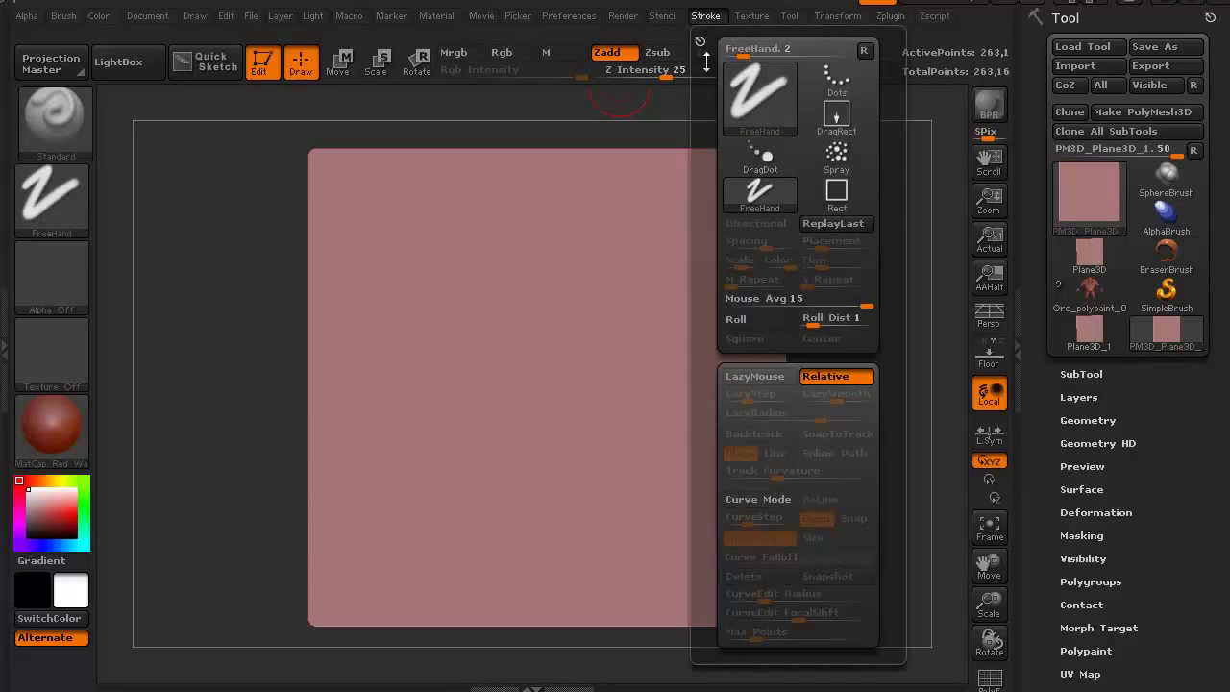
pyautogui.click(751, 376)
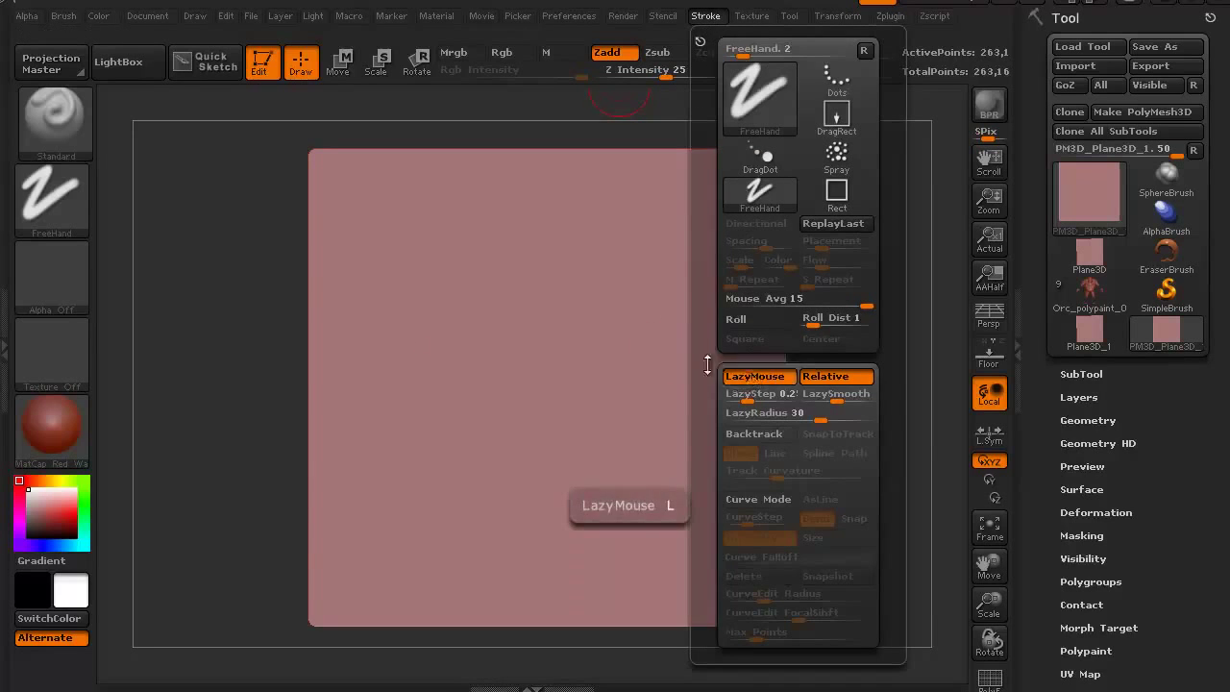
pyautogui.moveTo(561, 261)
pyautogui.mouseDown()
pyautogui.moveTo(636, 324)
pyautogui.moveTo(661, 372)
pyautogui.moveTo(666, 451)
pyautogui.moveTo(646, 487)
pyautogui.moveTo(575, 523)
pyautogui.moveTo(517, 527)
pyautogui.moveTo(470, 504)
pyautogui.moveTo(425, 452)
pyautogui.moveTo(420, 394)
pyautogui.moveTo(442, 338)
pyautogui.moveTo(483, 297)
pyautogui.moveTo(556, 268)
pyautogui.moveTo(641, 327)
pyautogui.moveTo(667, 380)
pyautogui.moveTo(669, 445)
pyautogui.moveTo(631, 508)
pyautogui.moveTo(597, 528)
pyautogui.moveTo(514, 530)
pyautogui.mouseUp()
pyautogui.hotkey('ctrl', 'z')
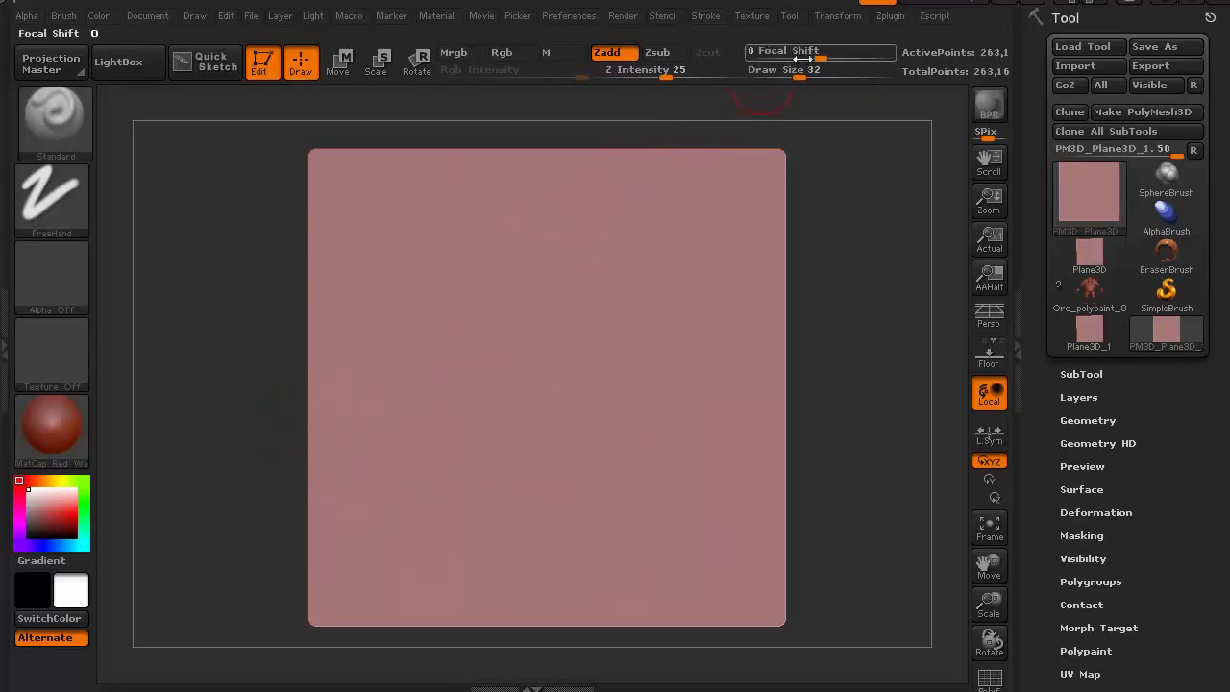
# - Dock the Transform palette in the side tray with its symmetry options in reach
pyautogui.click(834, 18)
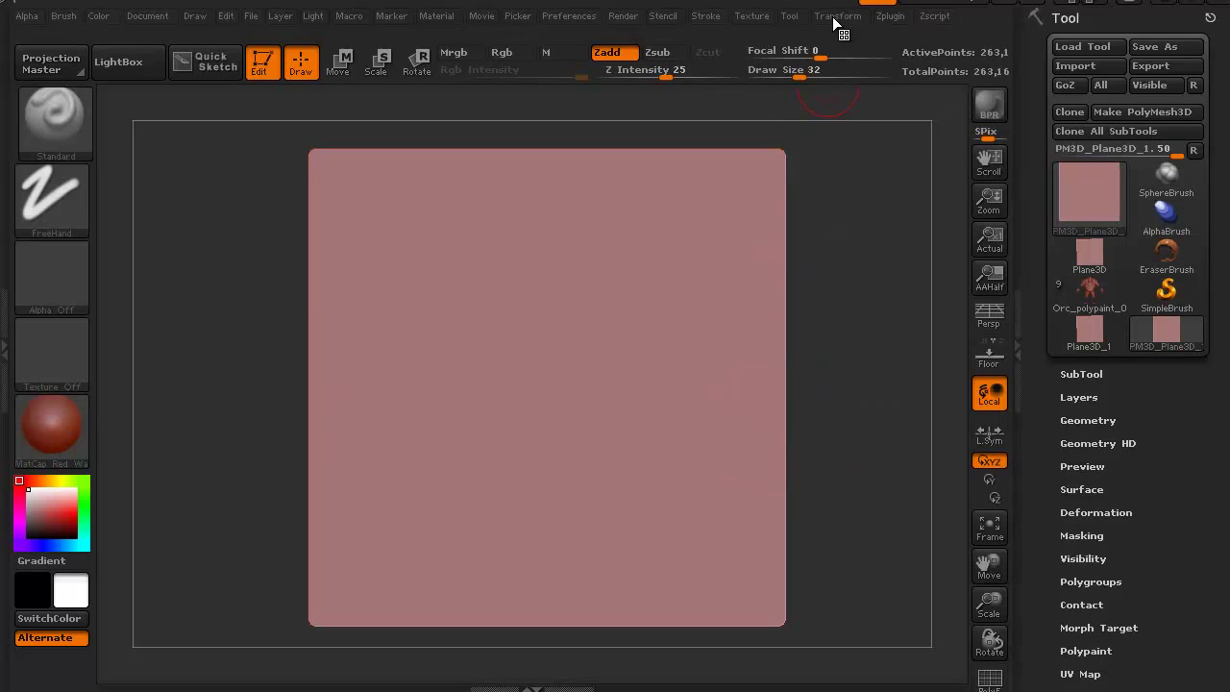
pyautogui.click(835, 18)
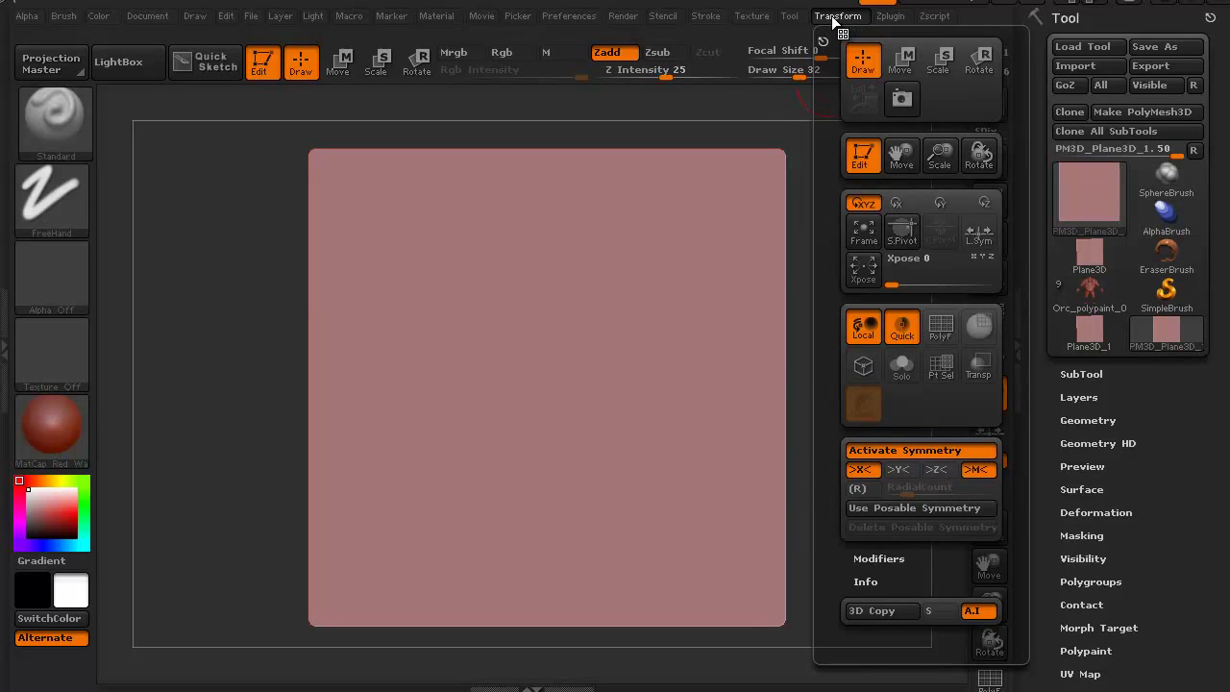
pyautogui.click(821, 36)
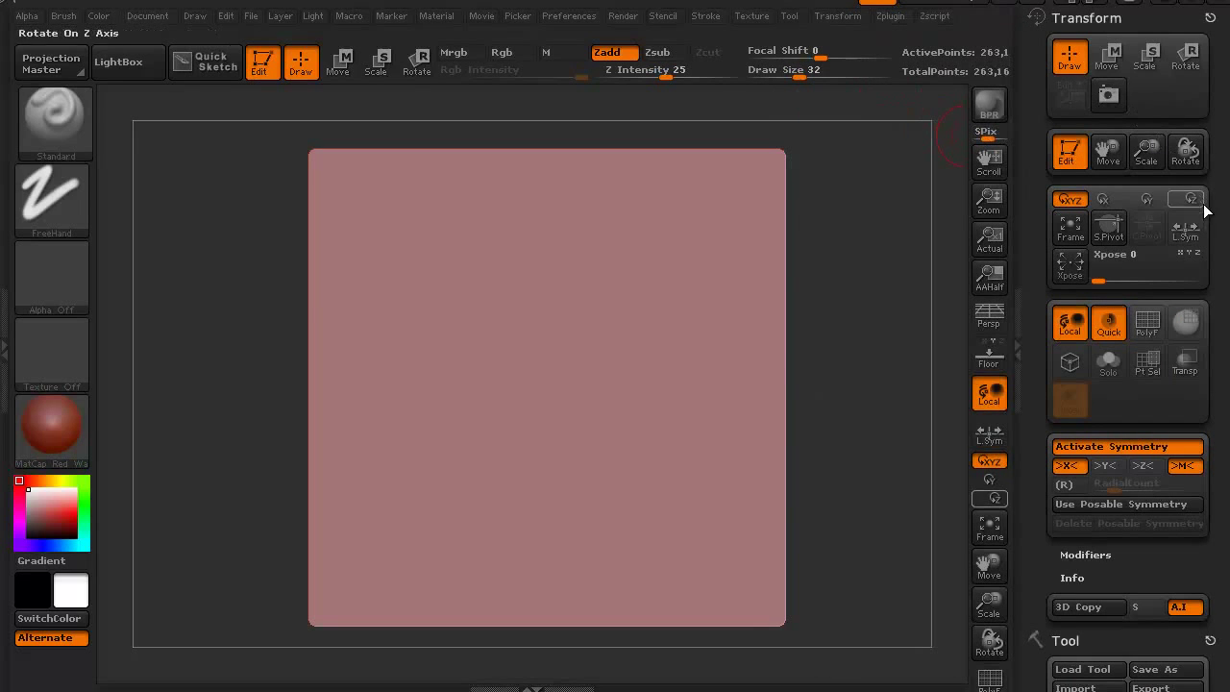
pyautogui.moveTo(1223, 273); pyautogui.dragTo(1223, 287)
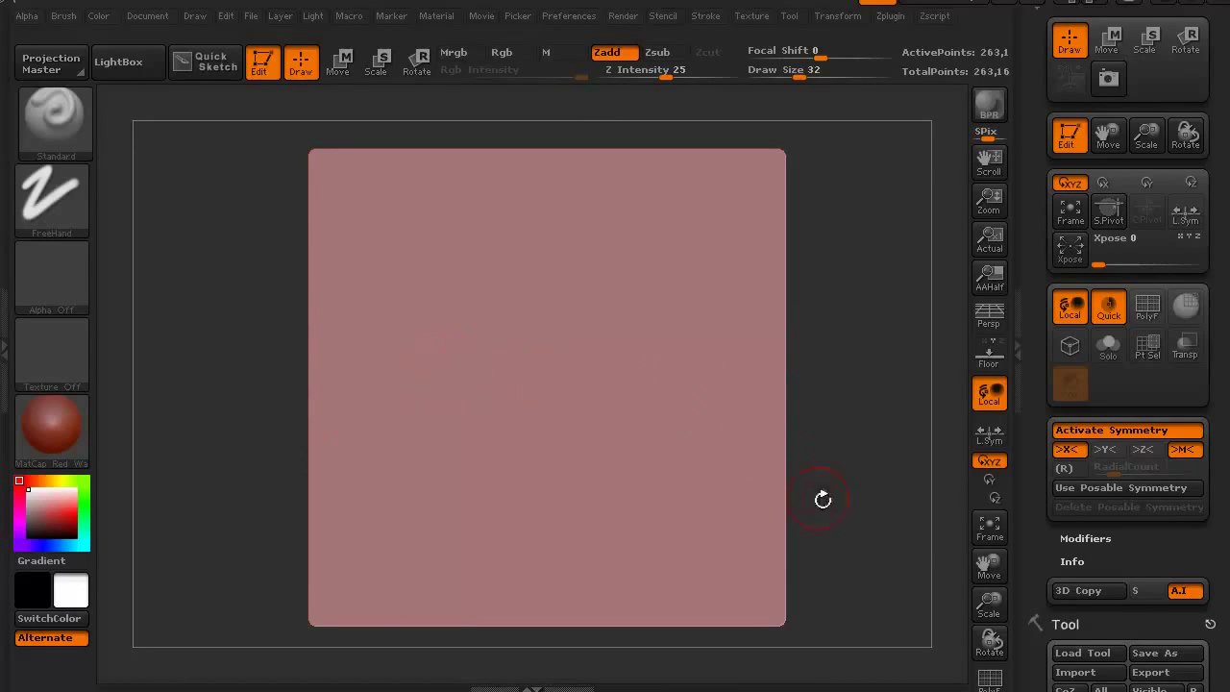
# - Switch symmetry from X to Y, try raised strokes forming a ring on the plane and undo them
pyautogui.click(1067, 448)
pyautogui.click(1105, 449)
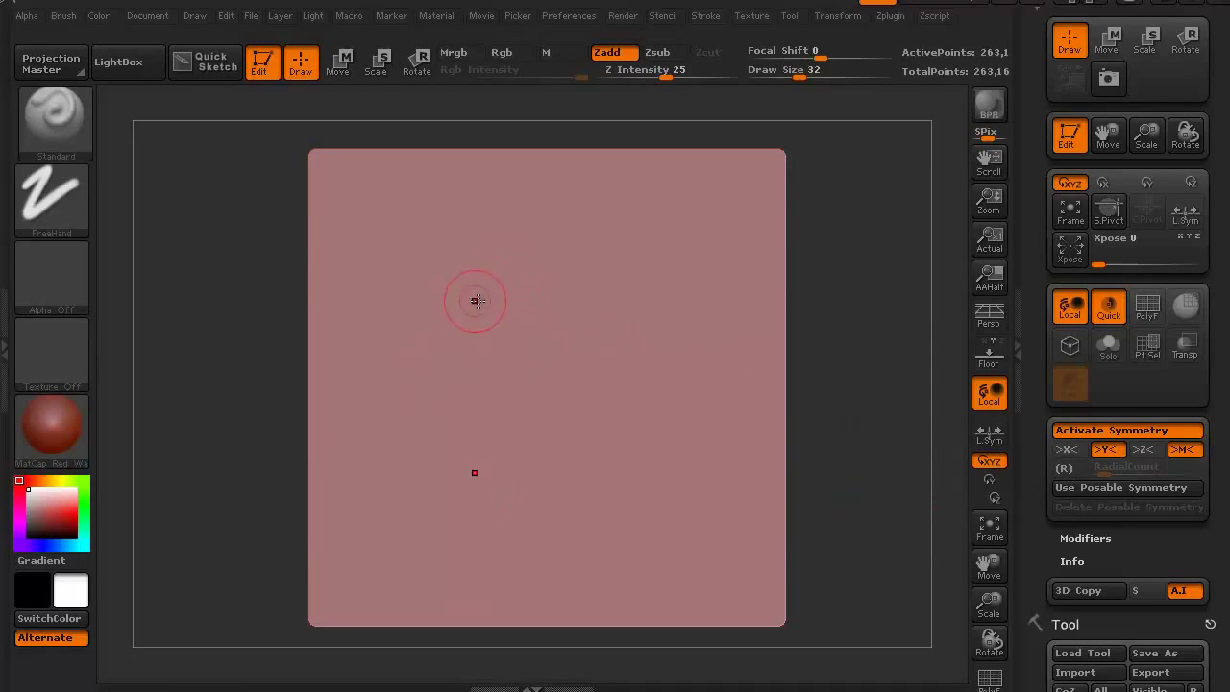
pyautogui.moveTo(433, 324)
pyautogui.mouseDown()
pyautogui.moveTo(406, 366)
pyautogui.moveTo(403, 425)
pyautogui.moveTo(456, 475)
pyautogui.moveTo(506, 482)
pyautogui.moveTo(406, 427)
pyautogui.moveTo(396, 396)
pyautogui.moveTo(408, 348)
pyautogui.moveTo(448, 304)
pyautogui.mouseUp()
pyautogui.hotkey('ctrl', 'z')
pyautogui.moveTo(456, 256)
pyautogui.mouseDown()
pyautogui.moveTo(522, 228)
pyautogui.moveTo(645, 252)
pyautogui.moveTo(703, 335)
pyautogui.moveTo(709, 447)
pyautogui.moveTo(538, 546)
pyautogui.moveTo(396, 470)
pyautogui.moveTo(382, 312)
pyautogui.moveTo(471, 246)
pyautogui.moveTo(670, 274)
pyautogui.moveTo(716, 384)
pyautogui.moveTo(687, 471)
pyautogui.moveTo(596, 538)
pyautogui.moveTo(405, 503)
pyautogui.moveTo(369, 423)
pyautogui.moveTo(437, 250)
pyautogui.mouseUp()
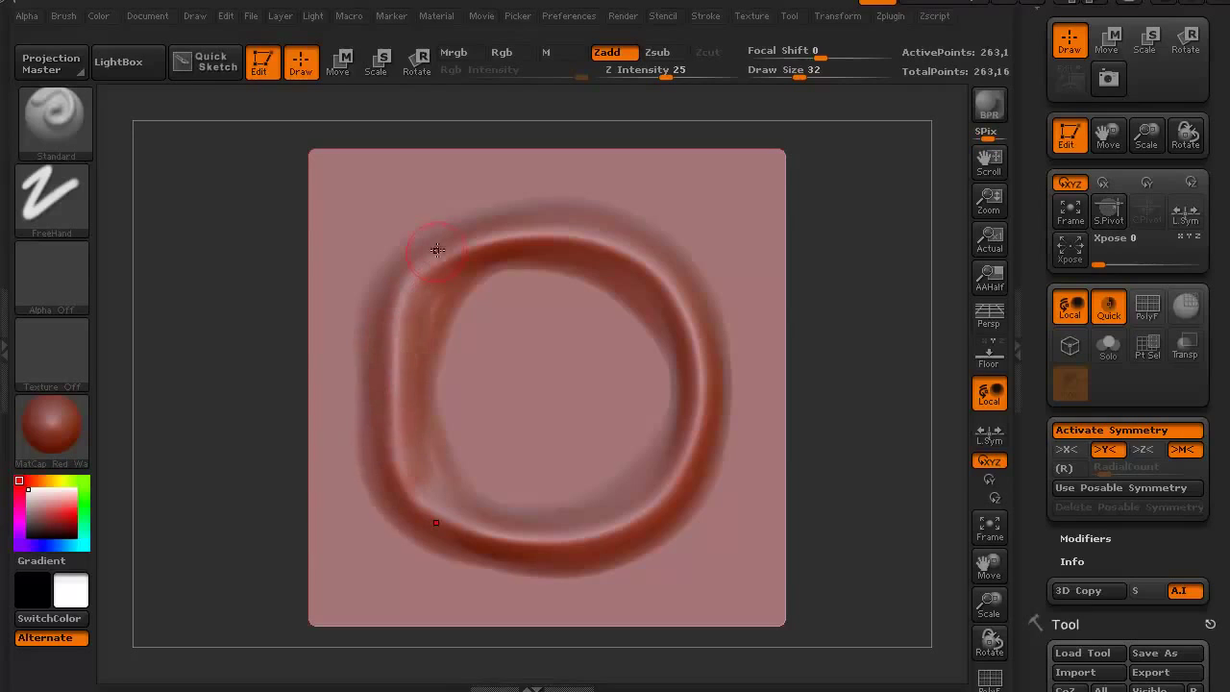
pyautogui.hotkey('ctrl', 'z')
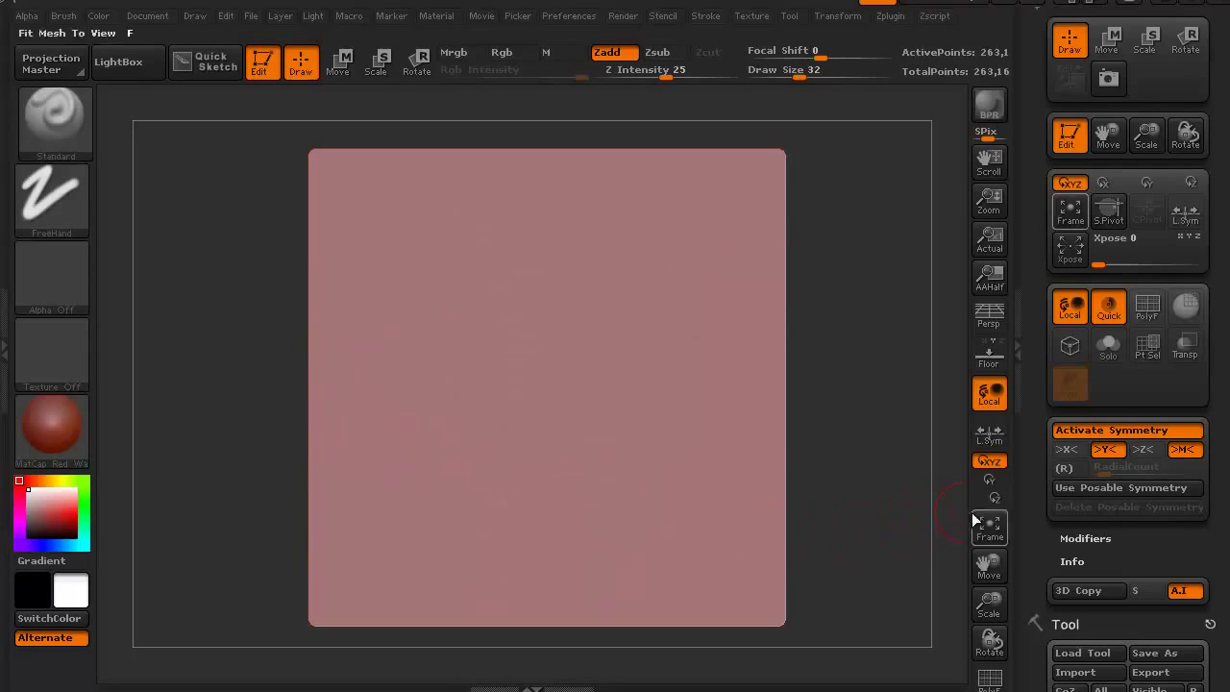
# - Try Z symmetry in place of Y on the plane and return to X symmetry
pyautogui.click(1105, 449)
pyautogui.click(1142, 449)
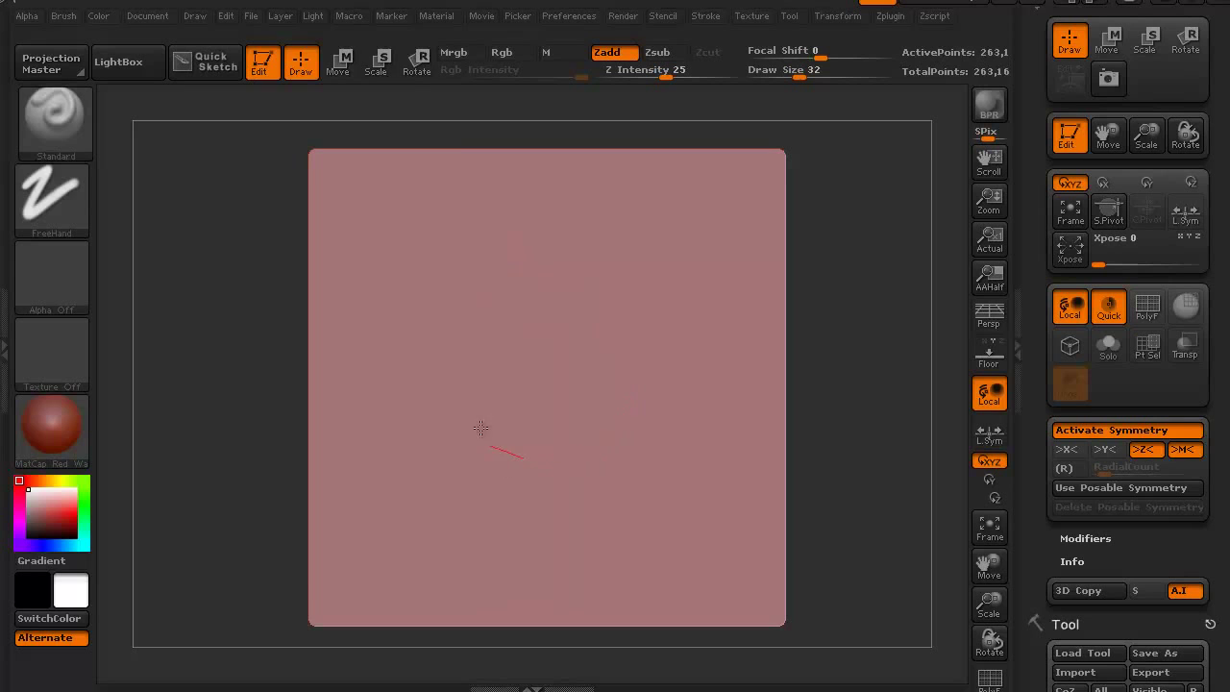
pyautogui.moveTo(238, 470)
pyautogui.mouseDown()
pyautogui.moveTo(162, 481)
pyautogui.moveTo(230, 486)
pyautogui.mouseUp()
pyautogui.click(1147, 449)
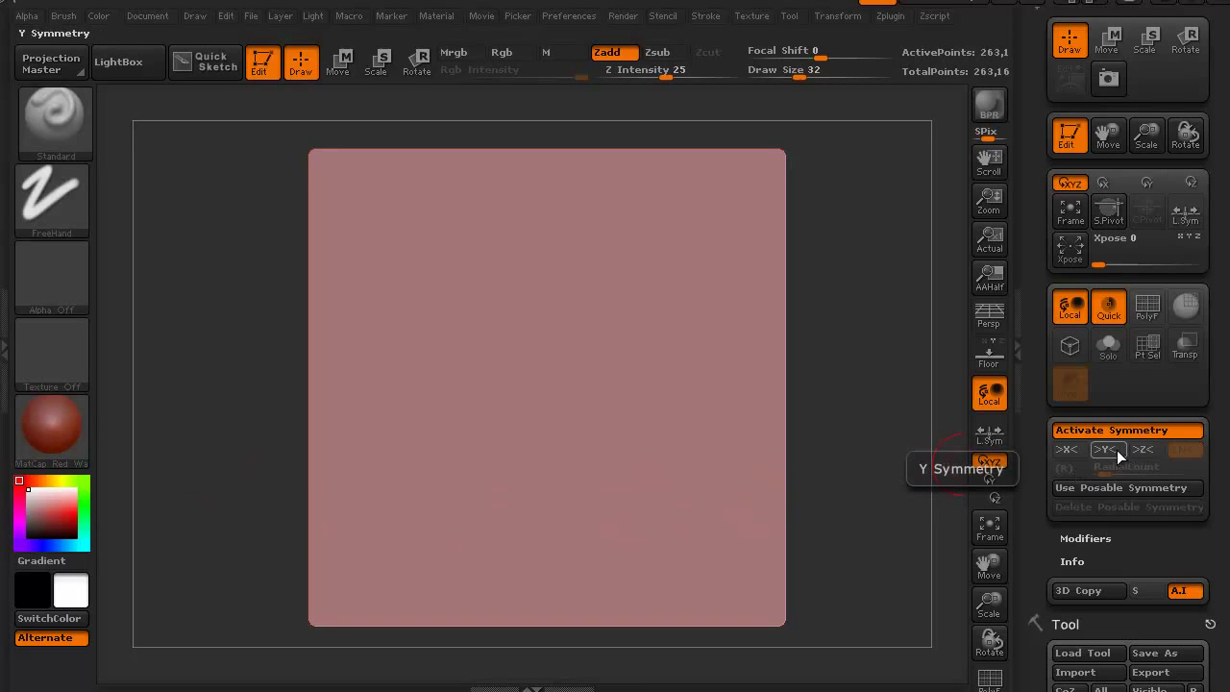
pyautogui.click(1071, 448)
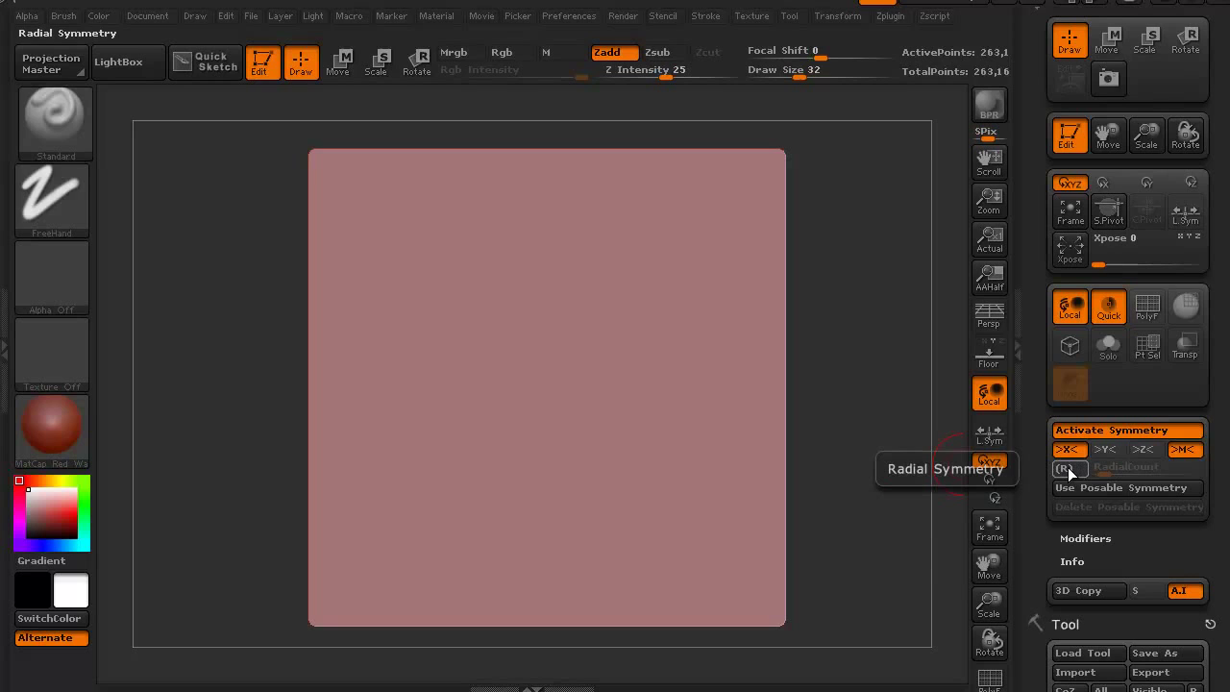
# - Enable radial symmetry on X with RadialCount 8, try a stroke on the plane and undo it
pyautogui.click(1066, 468)
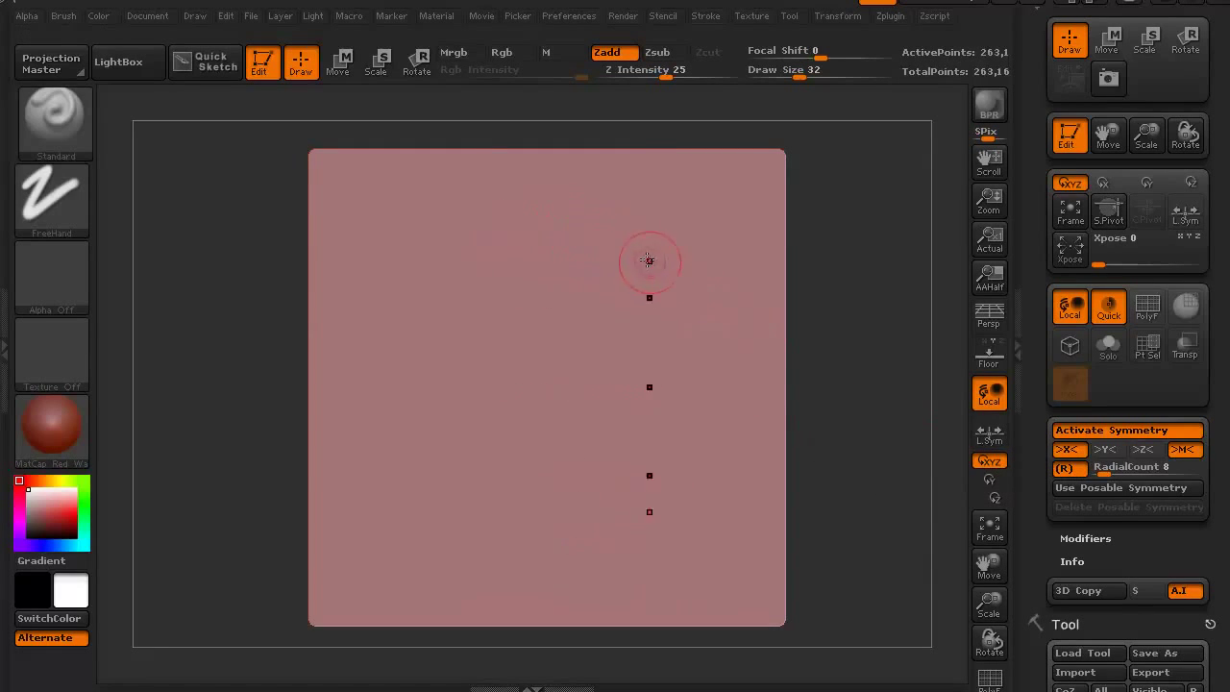
pyautogui.moveTo(636, 259)
pyautogui.mouseDown()
pyautogui.moveTo(516, 258)
pyautogui.moveTo(437, 288)
pyautogui.moveTo(389, 385)
pyautogui.moveTo(413, 449)
pyautogui.moveTo(492, 508)
pyautogui.moveTo(649, 528)
pyautogui.moveTo(681, 517)
pyautogui.moveTo(714, 463)
pyautogui.moveTo(715, 405)
pyautogui.moveTo(652, 306)
pyautogui.moveTo(543, 334)
pyautogui.moveTo(501, 368)
pyautogui.moveTo(497, 395)
pyautogui.moveTo(651, 385)
pyautogui.mouseUp()
pyautogui.hotkey('ctrl', 'z')
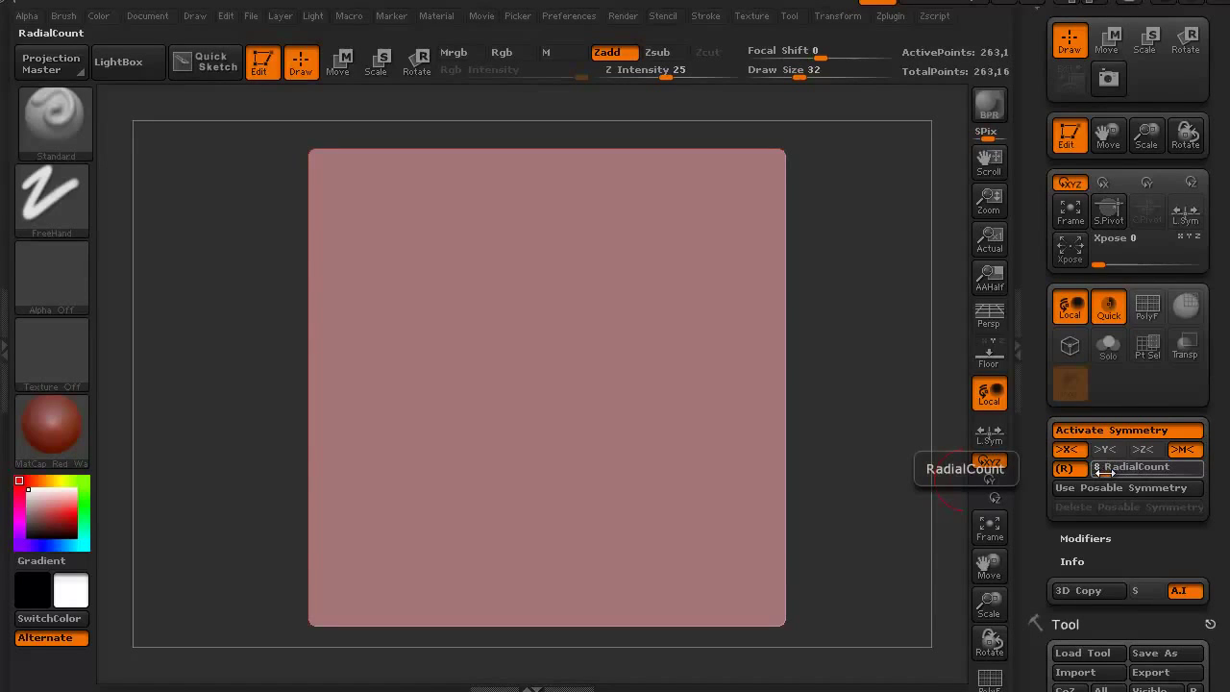
# - Set RadialCount to 4 and activate radial symmetry on the X and Y axes with Z off
pyautogui.moveTo(1105, 473); pyautogui.dragTo(1108, 473)
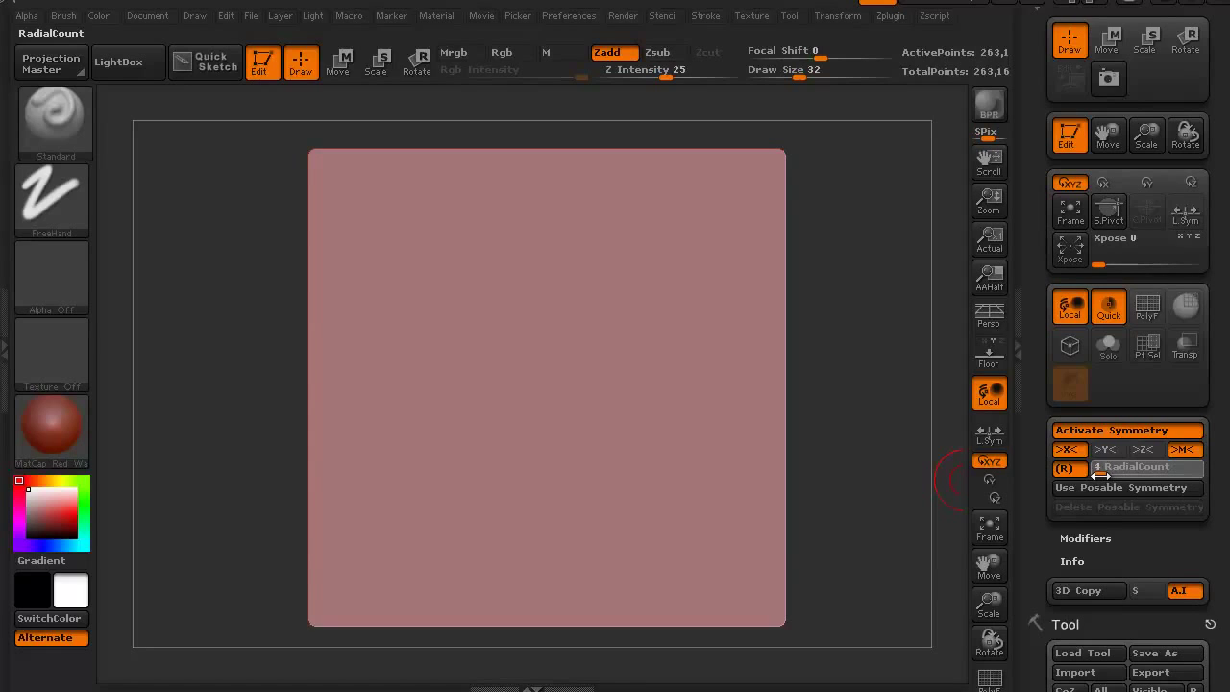
pyautogui.click(1063, 468)
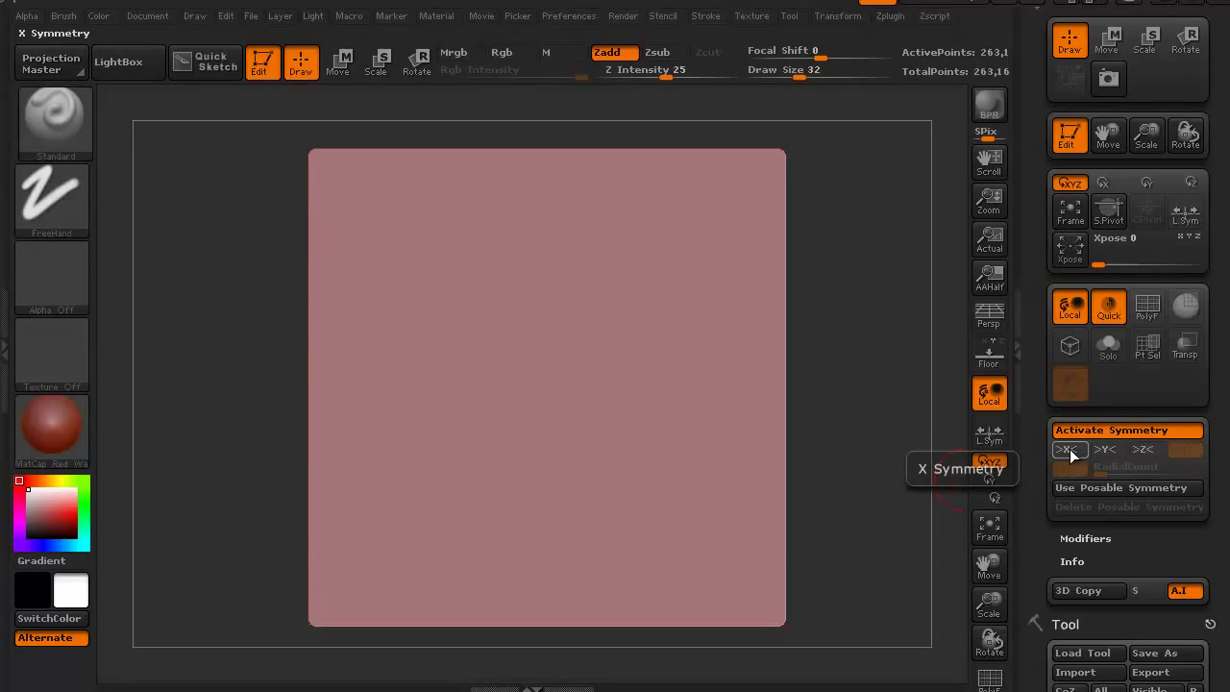
pyautogui.click(1063, 468)
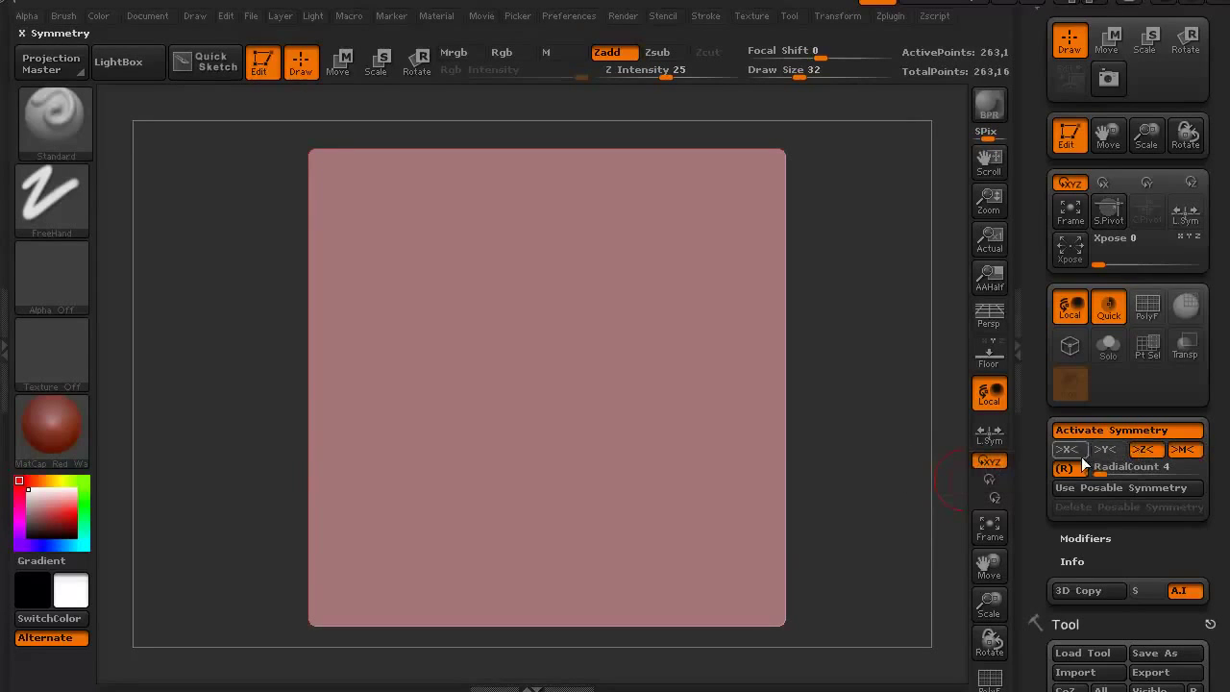
pyautogui.click(1066, 449)
pyautogui.click(1105, 449)
pyautogui.click(1141, 449)
pyautogui.click(1134, 449)
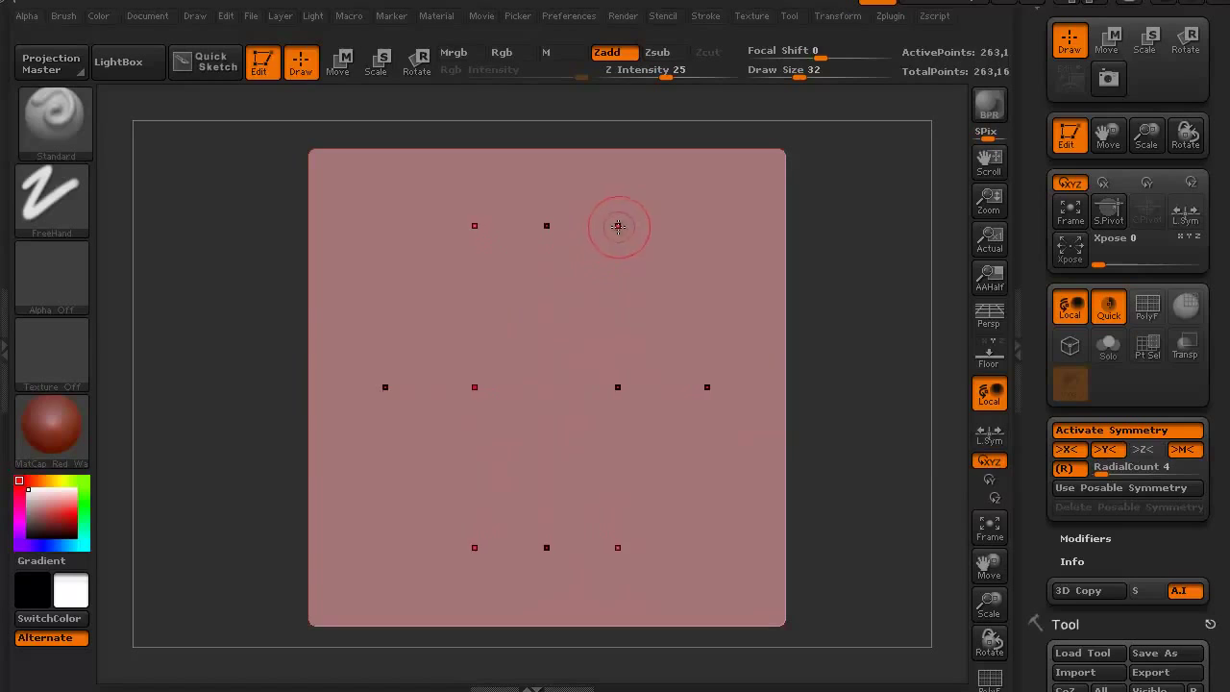
# - Try a stroke with the X and Y radial symmetry, undo it and turn off LazyMouse
pyautogui.moveTo(687, 245)
pyautogui.mouseDown()
pyautogui.moveTo(639, 250)
pyautogui.moveTo(654, 205)
pyautogui.mouseUp()
pyautogui.hotkey('ctrl', 'z')
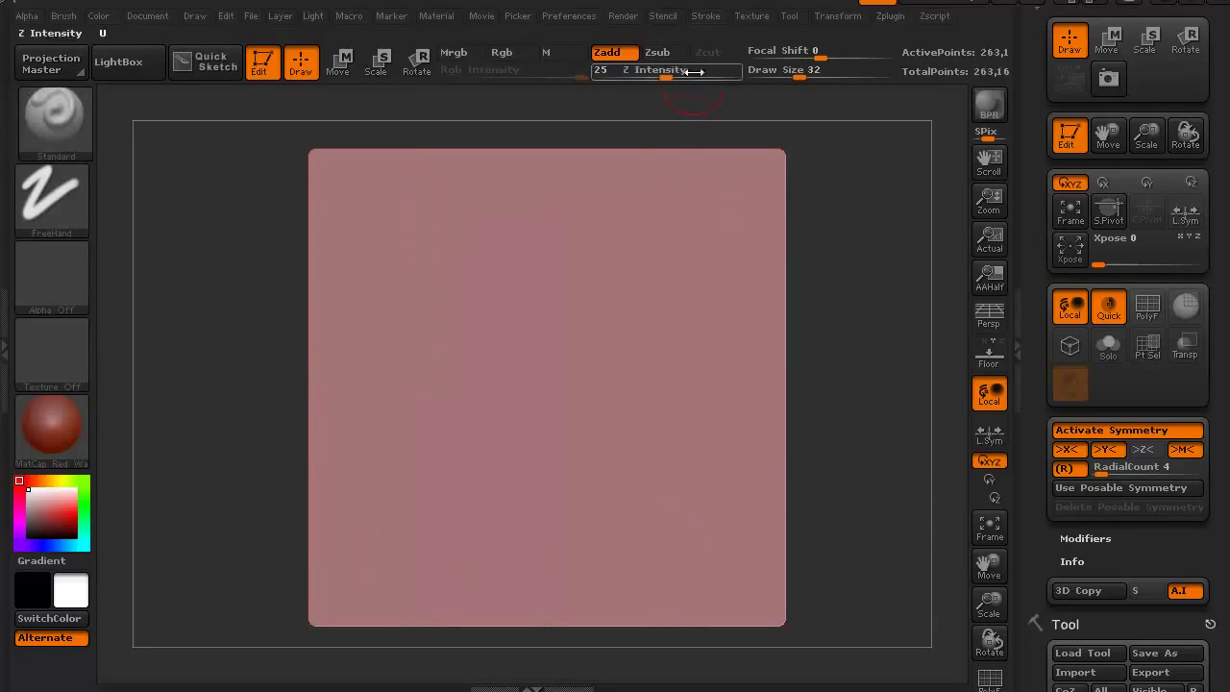
pyautogui.click(707, 16)
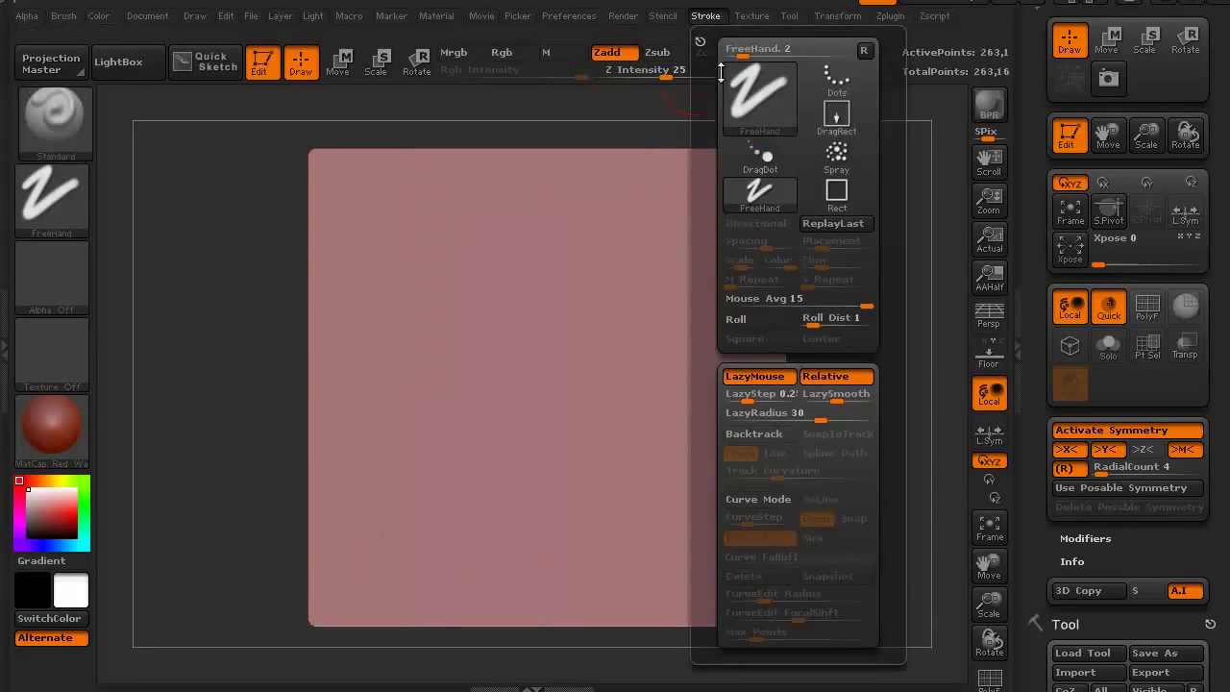
pyautogui.click(752, 378)
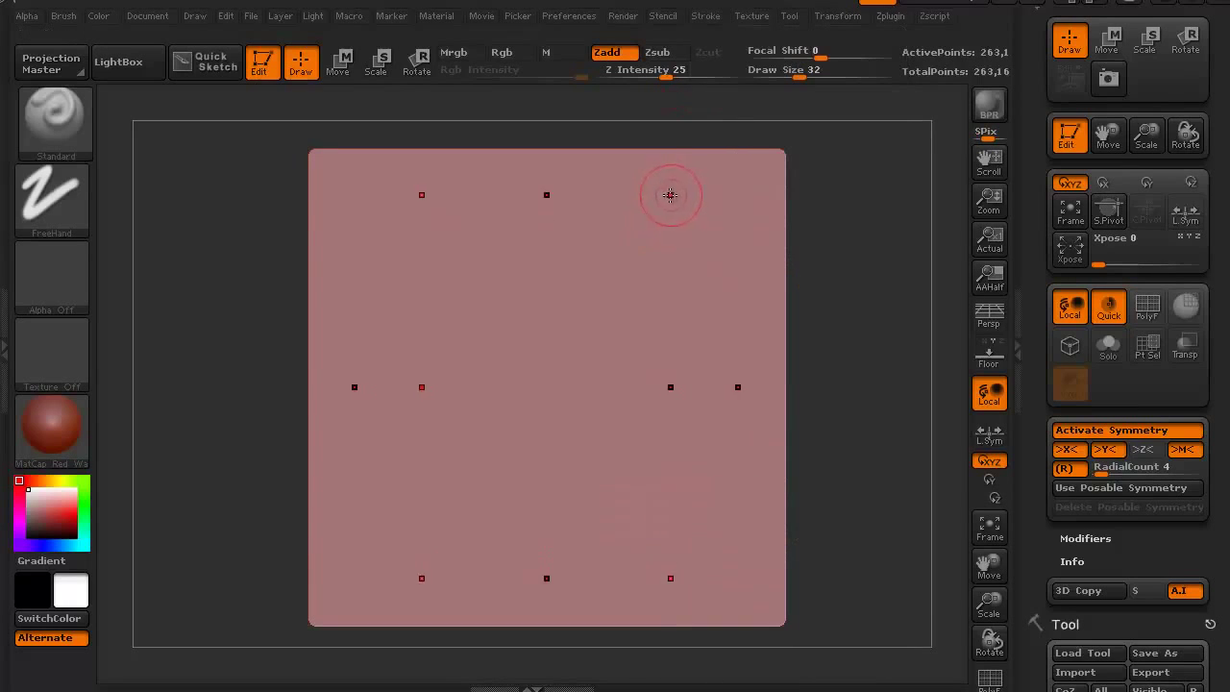
# - Try sculpting two sets of mirrored round bumps and dents near the plane's sides and undo them
pyautogui.moveTo(678, 220)
pyautogui.mouseDown()
pyautogui.moveTo(687, 209)
pyautogui.moveTo(709, 223)
pyautogui.moveTo(699, 248)
pyautogui.moveTo(673, 254)
pyautogui.moveTo(658, 232)
pyautogui.moveTo(674, 208)
pyautogui.moveTo(711, 225)
pyautogui.mouseUp()
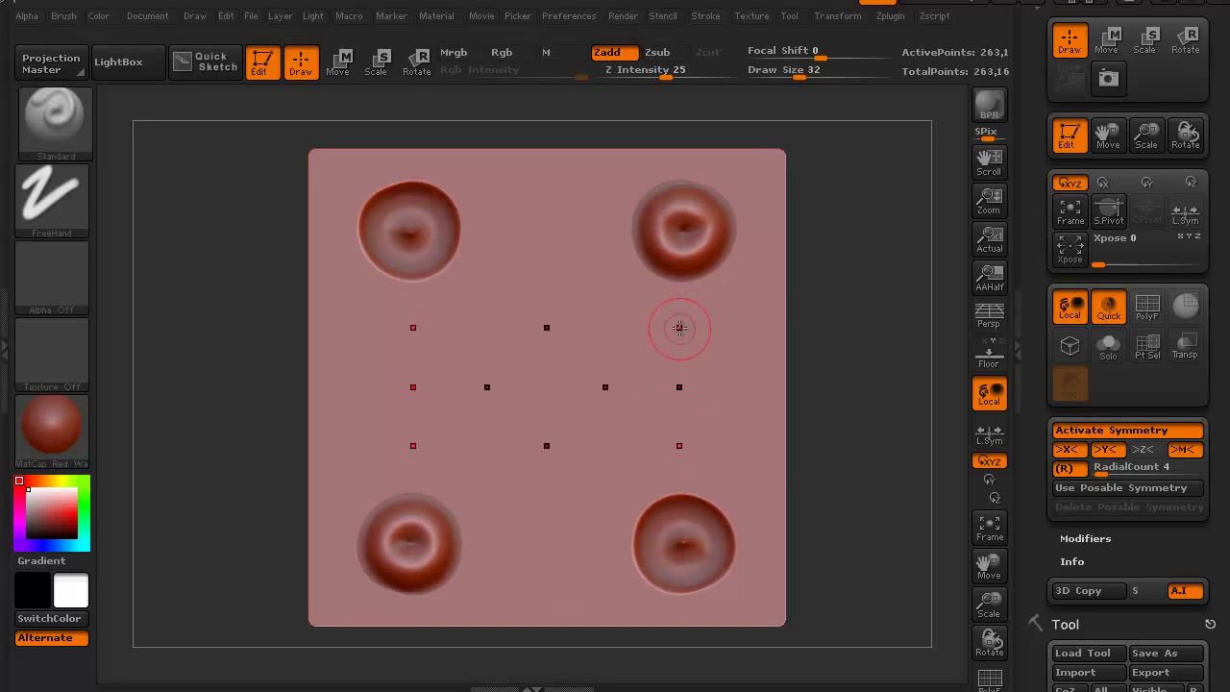
pyautogui.moveTo(681, 327)
pyautogui.mouseDown()
pyautogui.moveTo(655, 355)
pyautogui.moveTo(686, 359)
pyautogui.moveTo(692, 328)
pyautogui.moveTo(667, 336)
pyautogui.mouseUp()
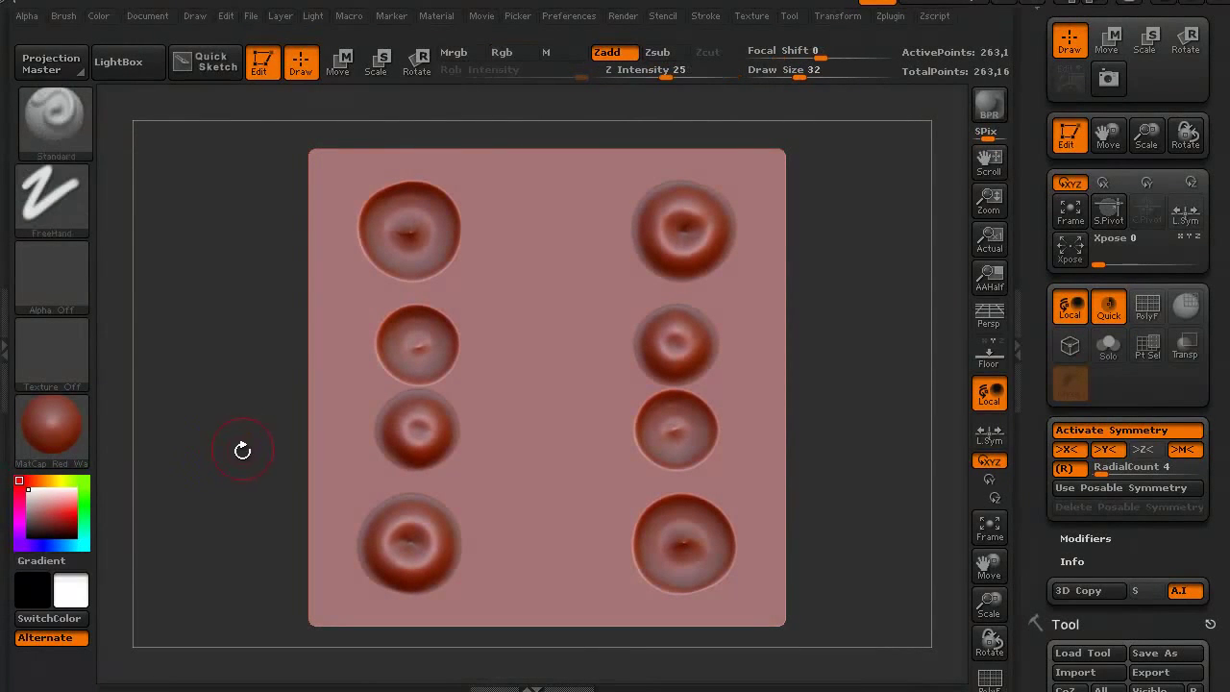
pyautogui.hotkey('ctrl', 'z')
pyautogui.hotkey('ctrl', 'z')
pyautogui.hotkey('ctrl', 'z')
pyautogui.hotkey('ctrl', 'z')
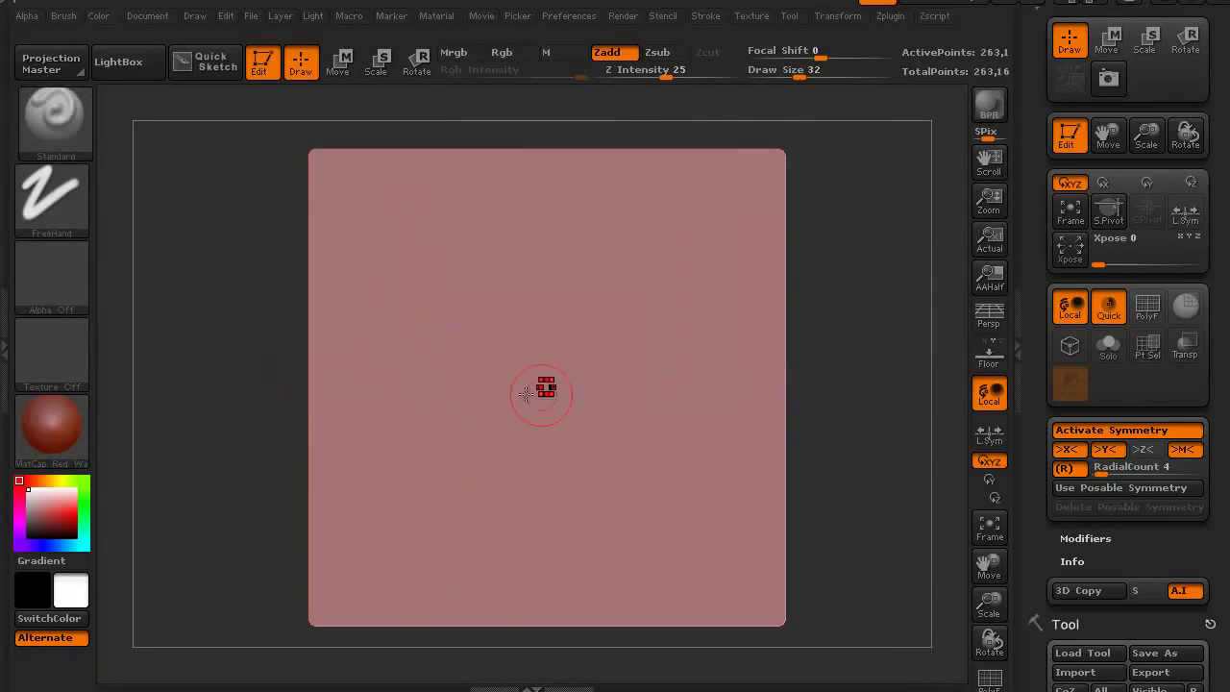
# - Turn off Y symmetry and sculpt mirrored round bumps and dents into a grid of three columns and four rows
pyautogui.click(1105, 448)
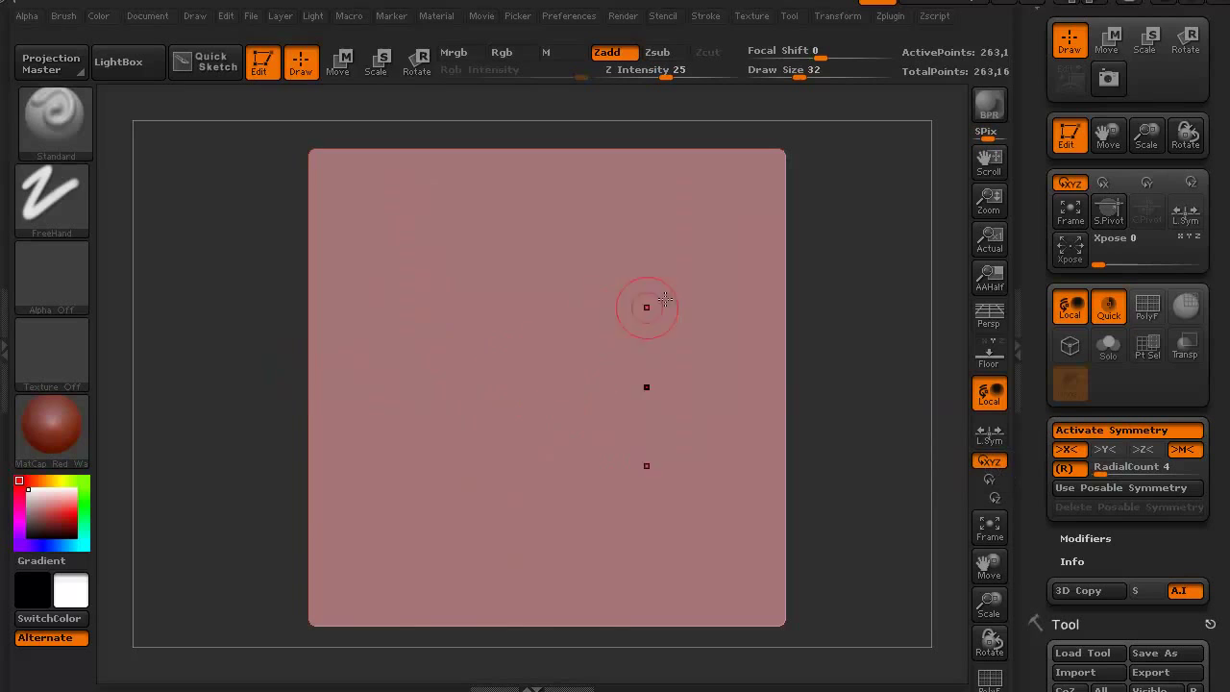
pyautogui.moveTo(684, 213)
pyautogui.mouseDown()
pyautogui.moveTo(674, 229)
pyautogui.moveTo(706, 213)
pyautogui.moveTo(676, 218)
pyautogui.moveTo(681, 229)
pyautogui.mouseUp()
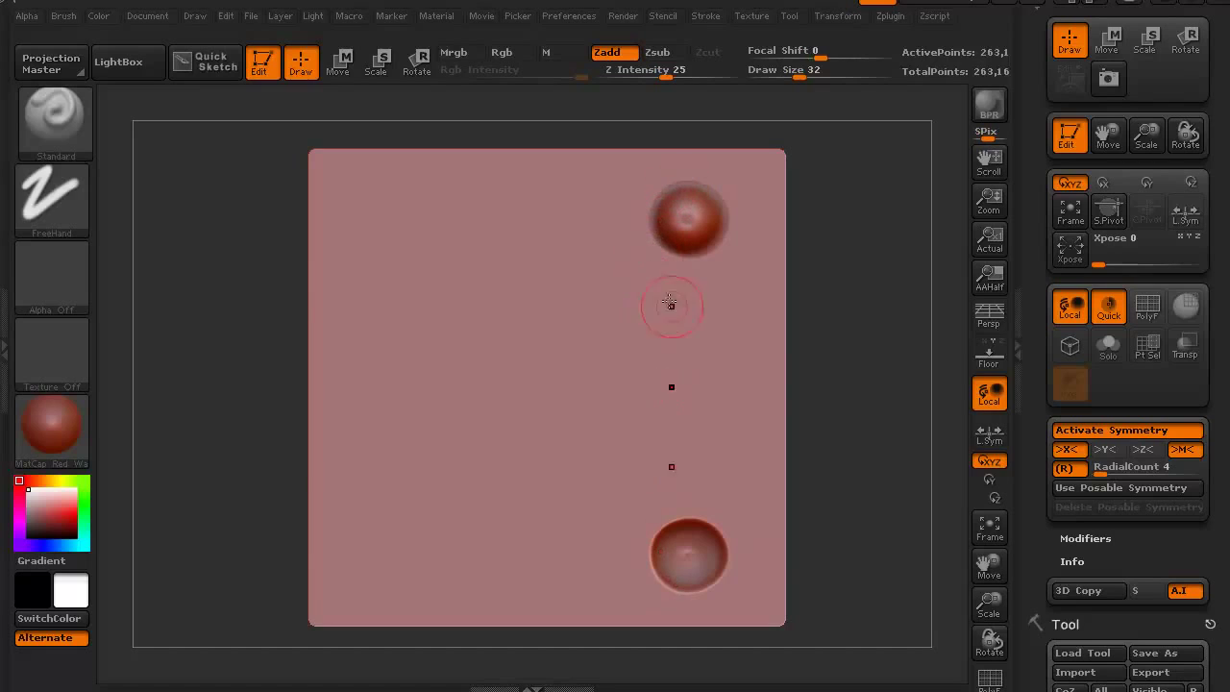
pyautogui.moveTo(689, 320)
pyautogui.mouseDown()
pyautogui.moveTo(678, 327)
pyautogui.moveTo(690, 342)
pyautogui.moveTo(684, 322)
pyautogui.mouseUp()
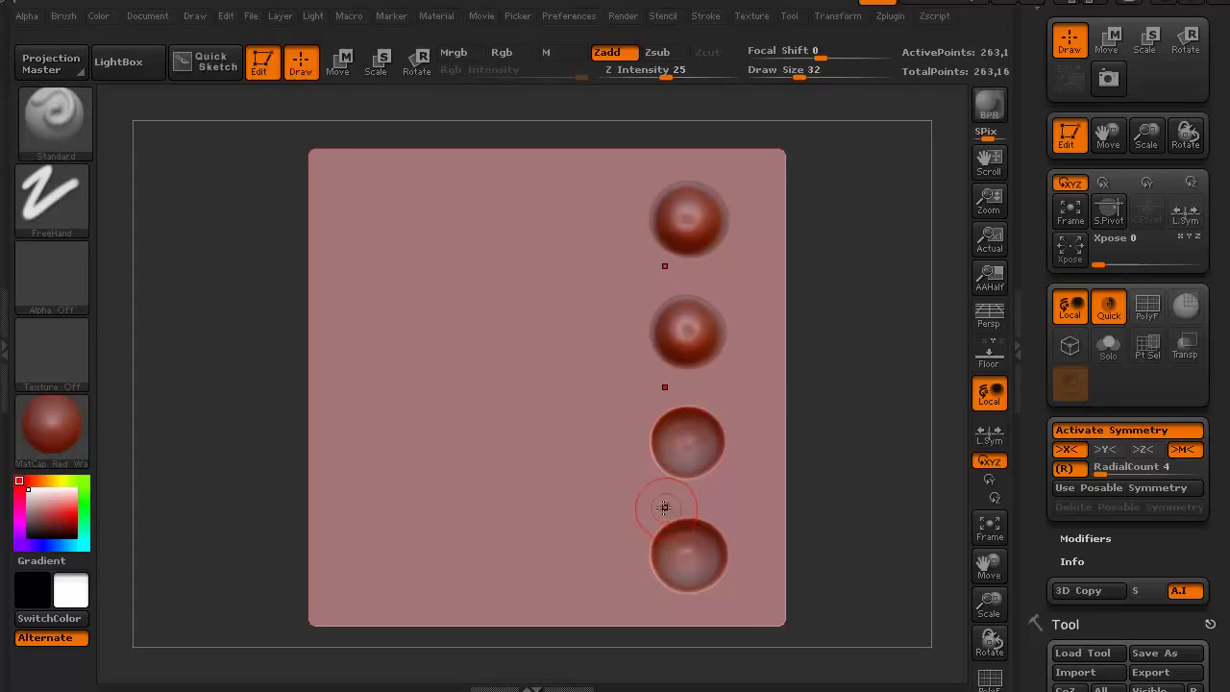
pyautogui.moveTo(577, 567)
pyautogui.mouseDown()
pyautogui.moveTo(586, 557)
pyautogui.moveTo(564, 543)
pyautogui.moveTo(559, 573)
pyautogui.moveTo(585, 548)
pyautogui.mouseUp()
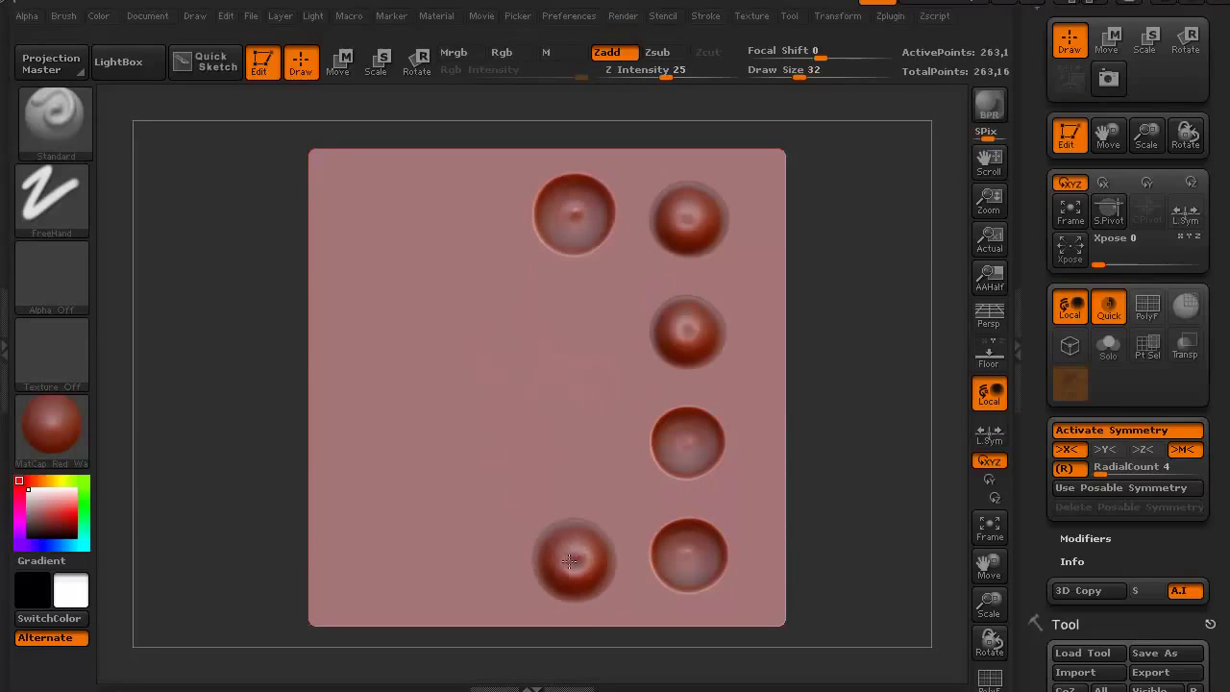
pyautogui.moveTo(566, 432)
pyautogui.mouseDown()
pyautogui.moveTo(584, 457)
pyautogui.moveTo(596, 441)
pyautogui.moveTo(566, 441)
pyautogui.mouseUp()
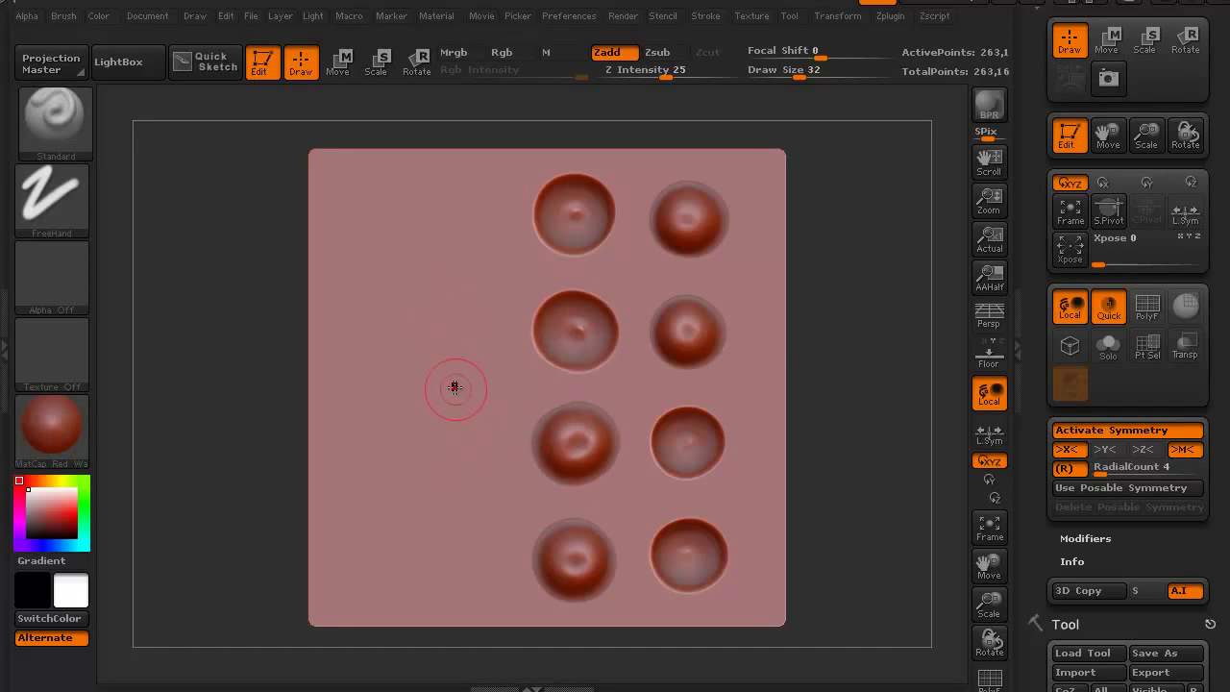
pyautogui.moveTo(453, 341)
pyautogui.mouseDown()
pyautogui.moveTo(442, 317)
pyautogui.moveTo(432, 344)
pyautogui.moveTo(463, 320)
pyautogui.moveTo(437, 327)
pyautogui.mouseUp()
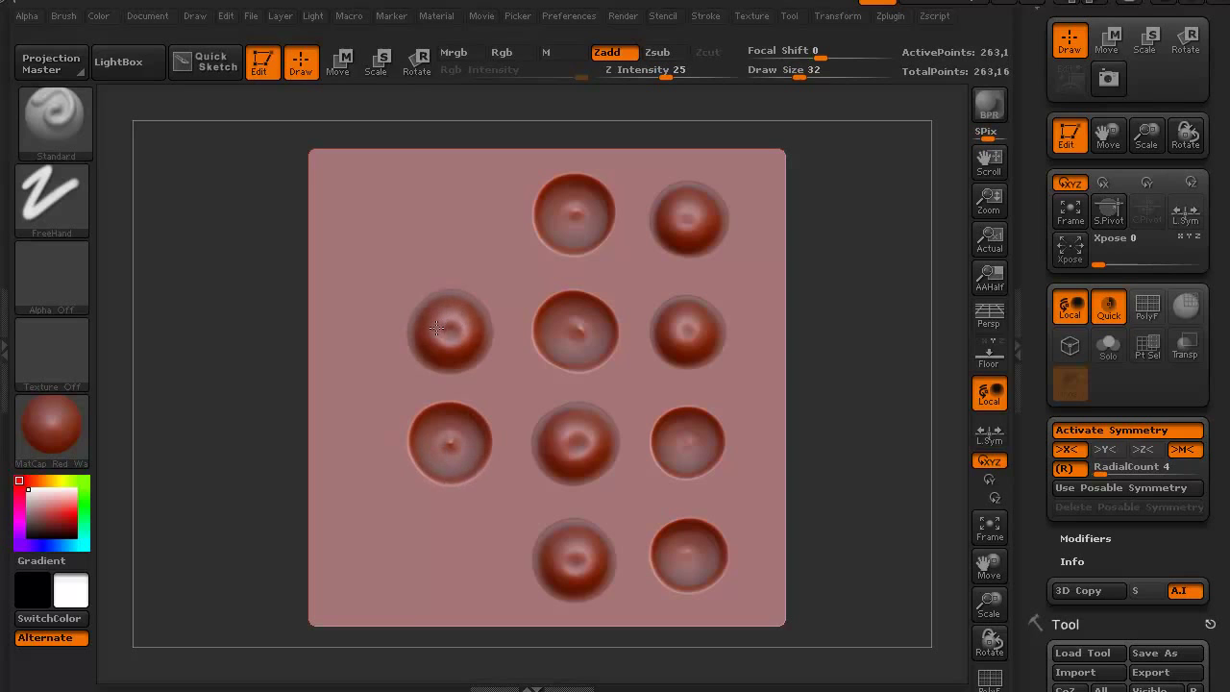
pyautogui.moveTo(450, 538)
pyautogui.mouseDown()
pyautogui.moveTo(434, 553)
pyautogui.moveTo(452, 577)
pyautogui.moveTo(472, 548)
pyautogui.moveTo(448, 567)
pyautogui.mouseUp()
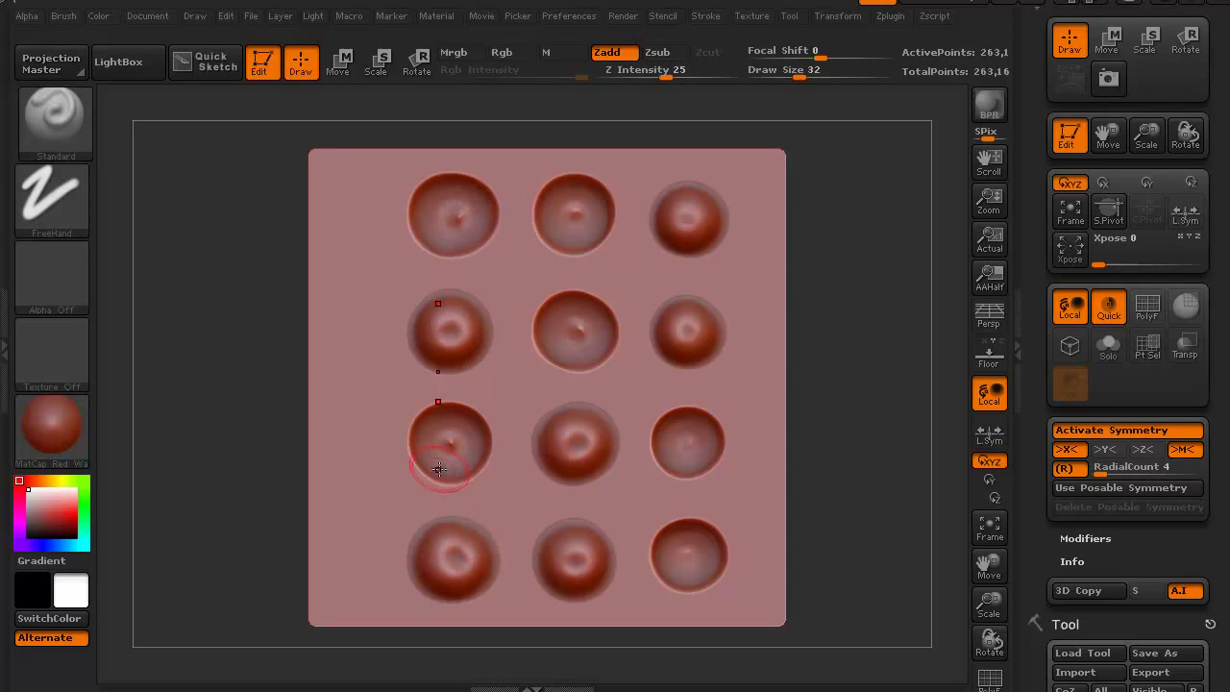
# - Turn on double-sided display for the plane and inspect its bumps and dents from other angles
pyautogui.moveTo(236, 399)
pyautogui.mouseDown()
pyautogui.moveTo(278, 424)
pyautogui.moveTo(235, 419)
pyautogui.moveTo(380, 431)
pyautogui.moveTo(293, 426)
pyautogui.mouseUp()
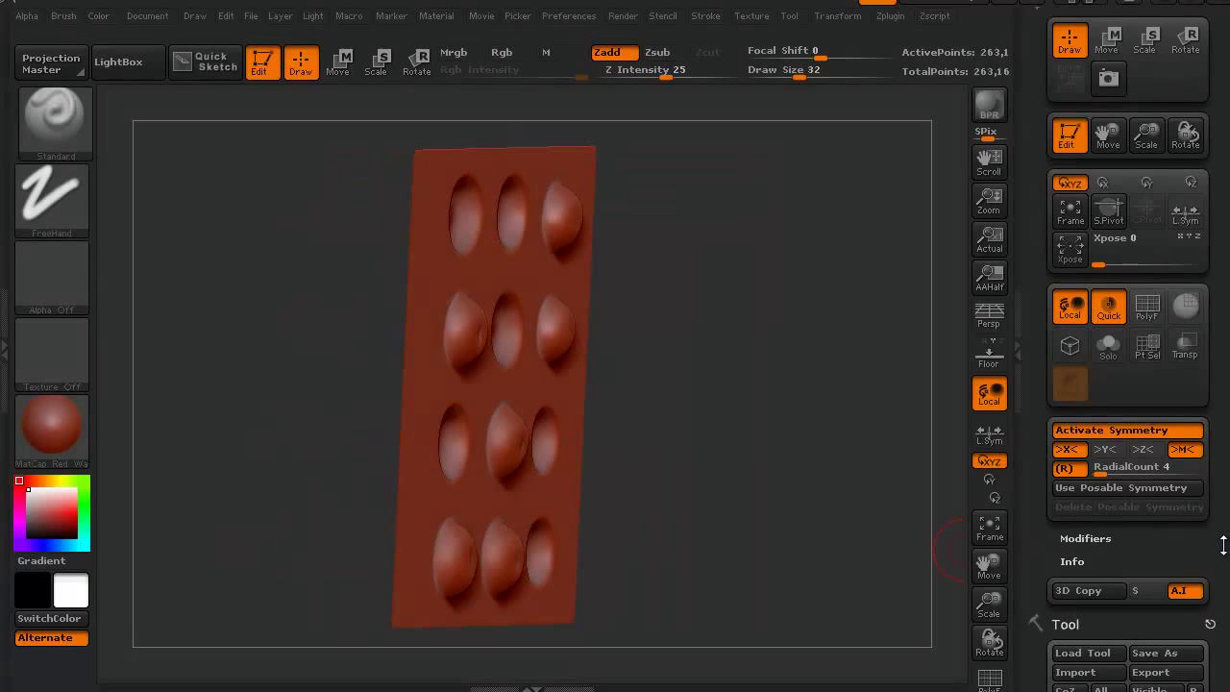
pyautogui.moveTo(1223, 544); pyautogui.dragTo(1206, 329)
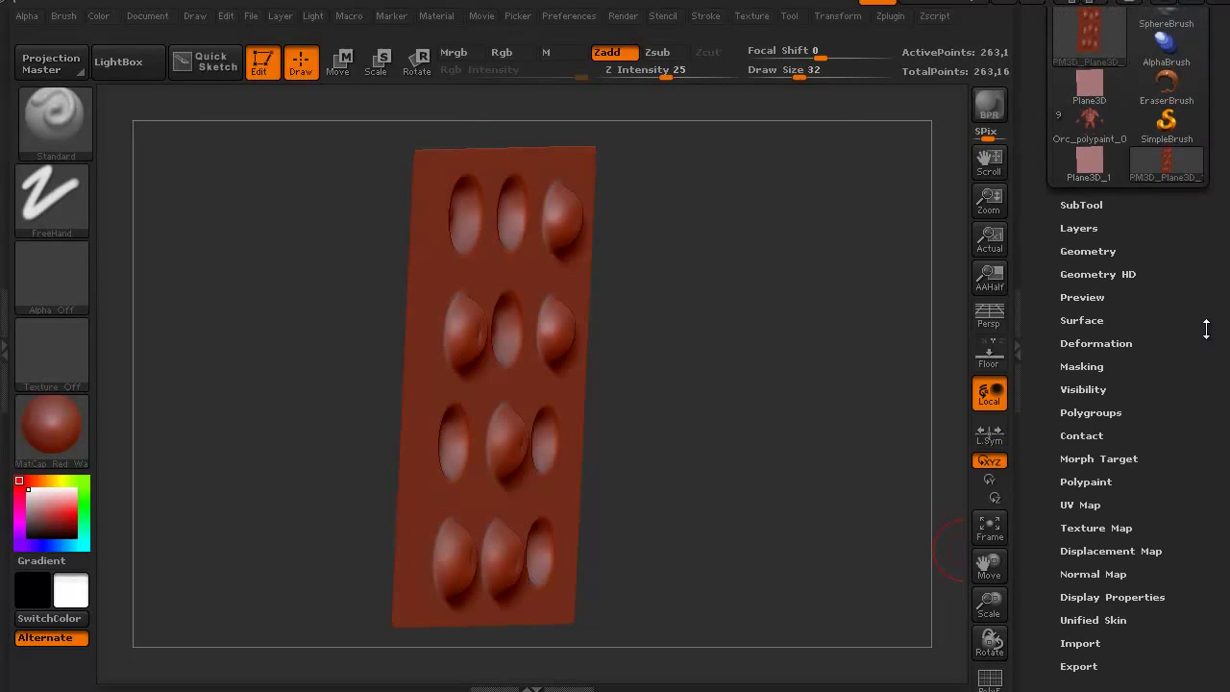
pyautogui.click(1079, 595)
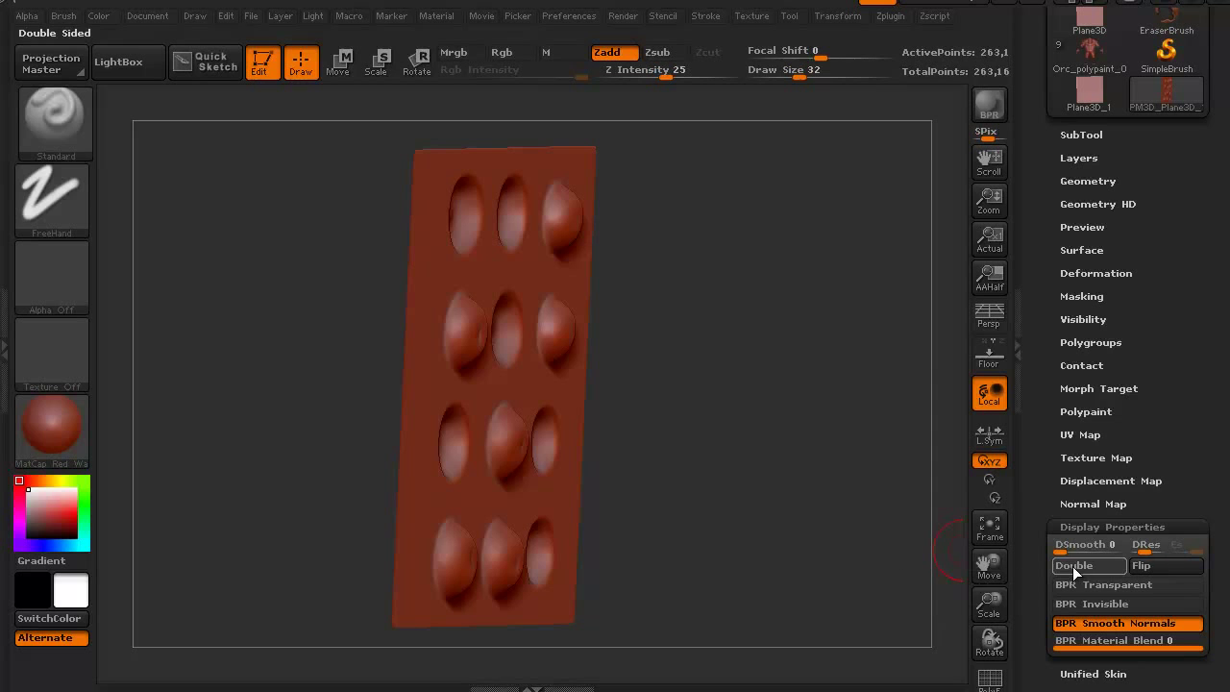
pyautogui.click(1072, 565)
pyautogui.moveTo(286, 506); pyautogui.dragTo(250, 474)
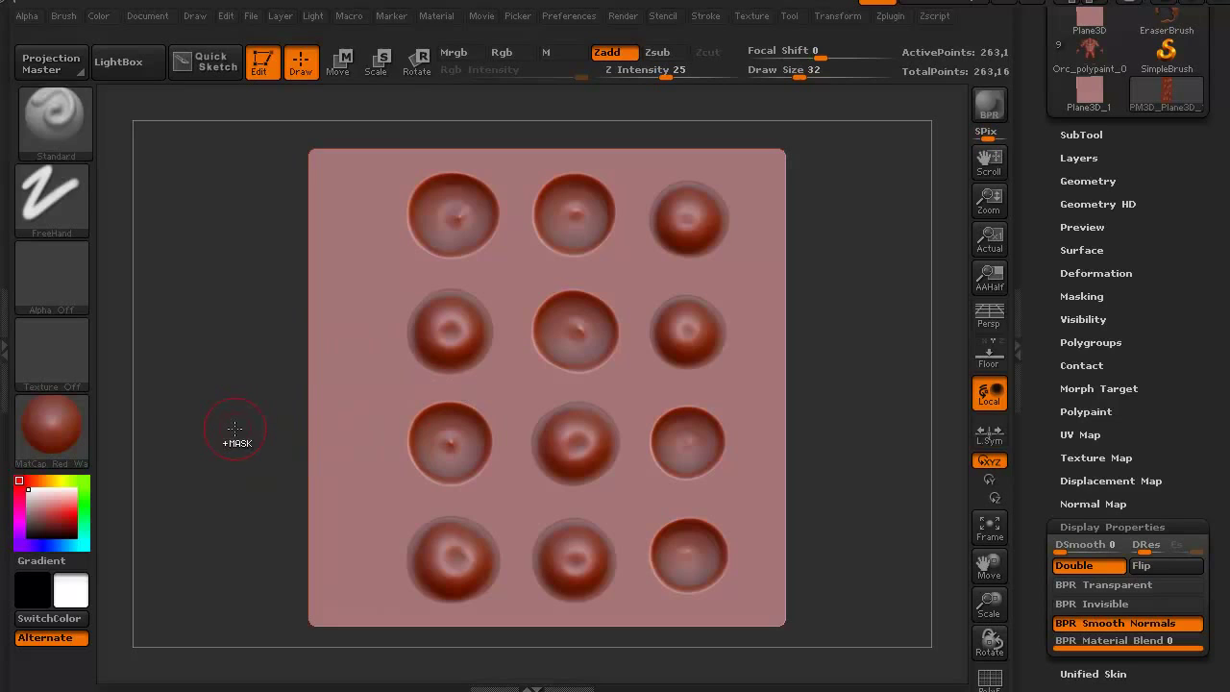
# - Undo all the bumps and dents to restore the flat plane
pyautogui.hotkey('ctrl', 'z')
pyautogui.hotkey('ctrl', 'z')
pyautogui.hotkey('ctrl', 'z')
pyautogui.hotkey('ctrl', 'z')
pyautogui.hotkey('ctrl', 'z')
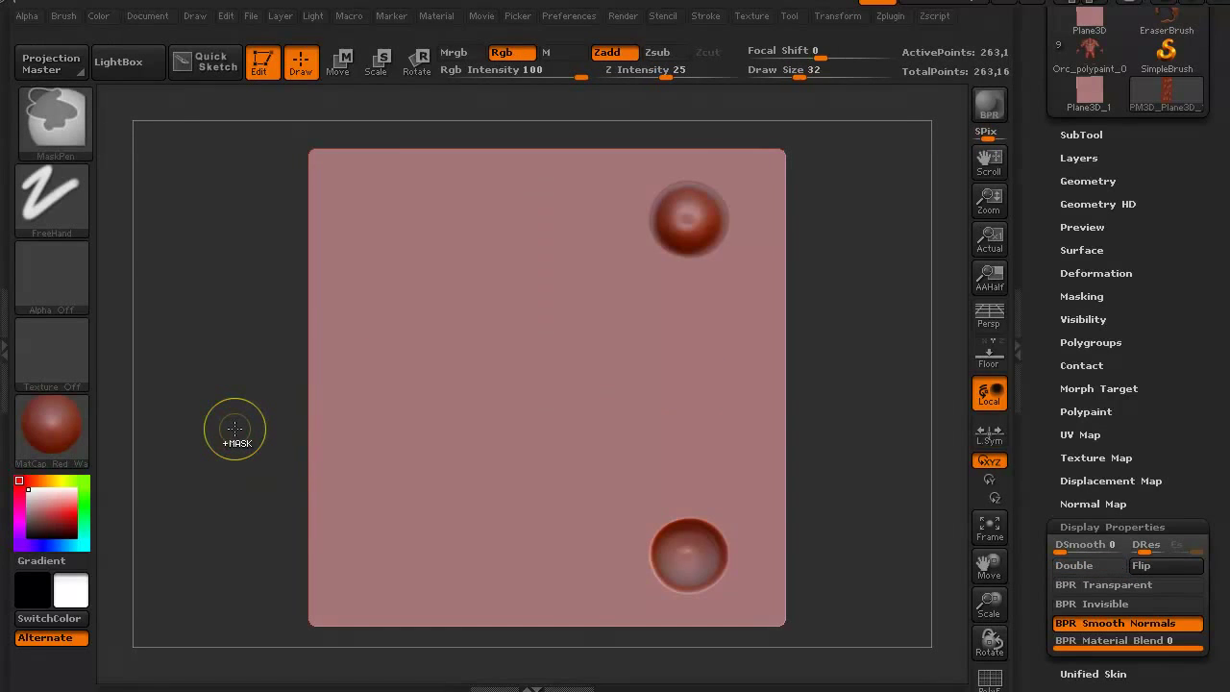
pyautogui.hotkey('ctrl', 'z')
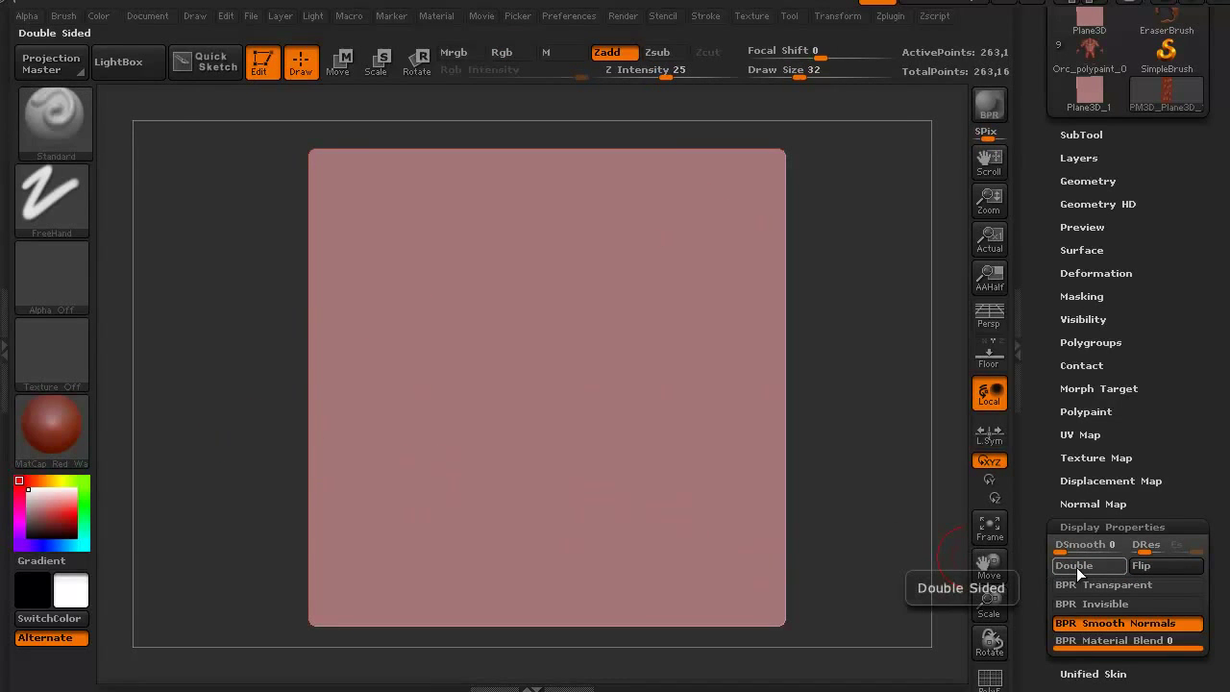
# - Turn on double-sided display, try sculpting curved ridges on the plane using X radial symmetry with a count of 4, and undo them
pyautogui.click(1076, 567)
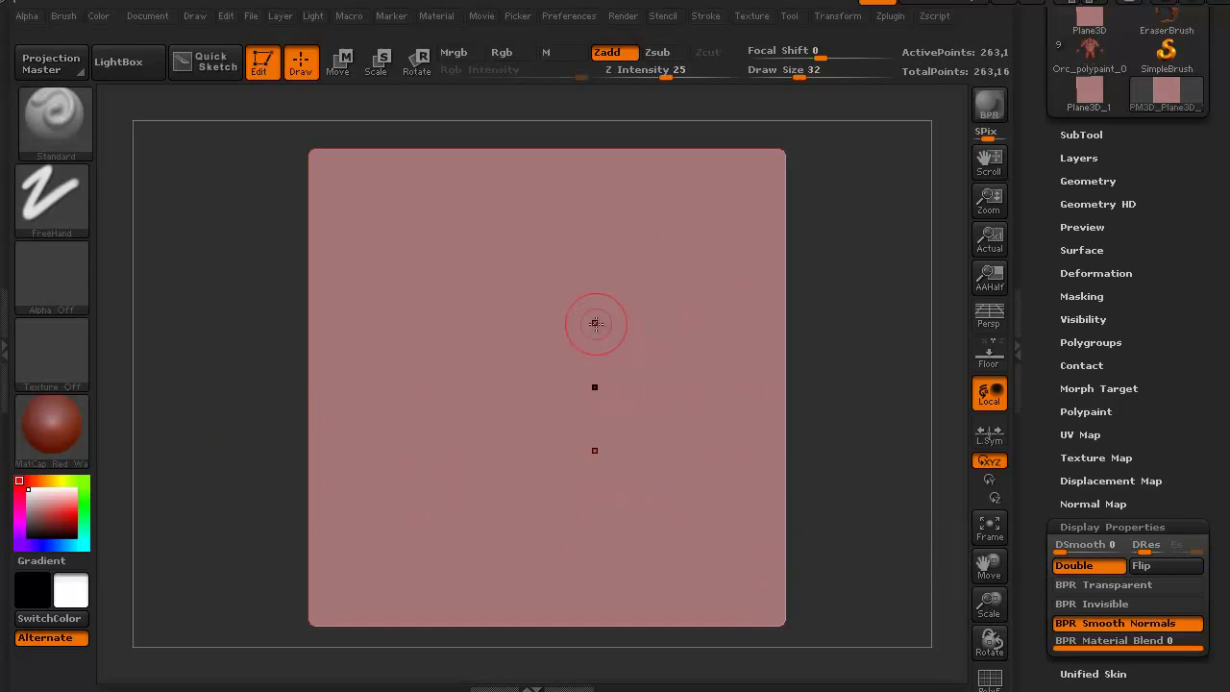
pyautogui.moveTo(1163, 276); pyautogui.dragTo(1184, 503)
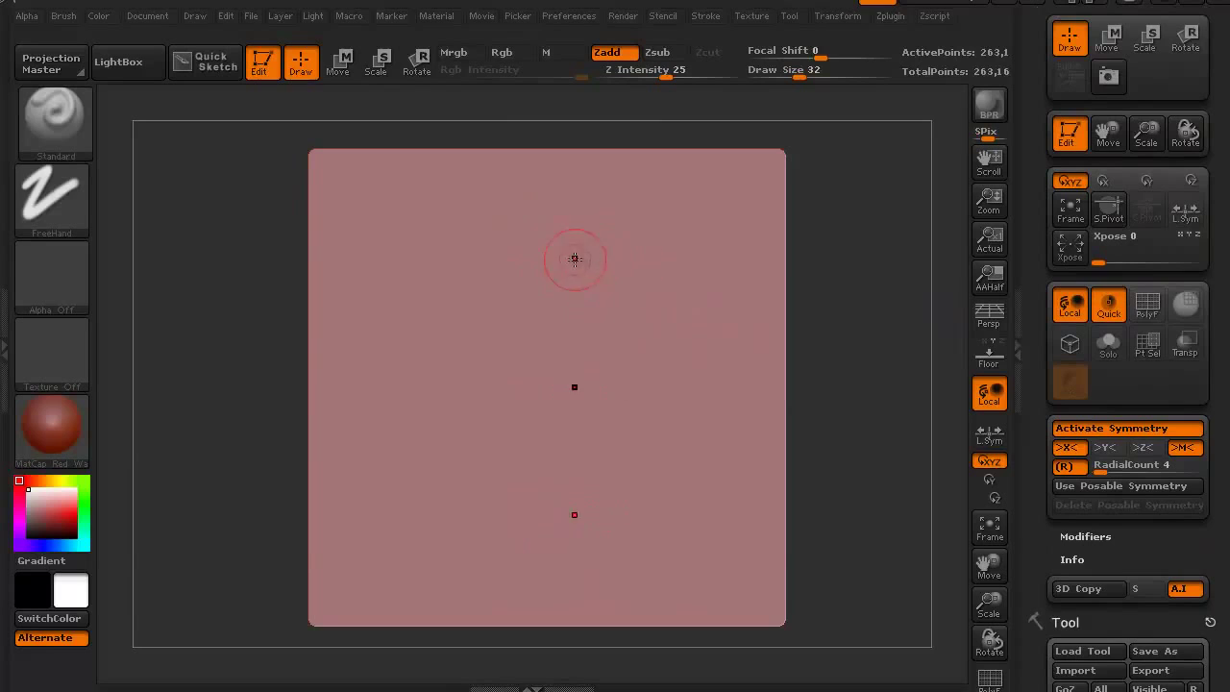
pyautogui.moveTo(550, 227)
pyautogui.mouseDown()
pyautogui.moveTo(632, 248)
pyautogui.moveTo(667, 278)
pyautogui.moveTo(685, 338)
pyautogui.moveTo(666, 442)
pyautogui.moveTo(606, 493)
pyautogui.moveTo(535, 504)
pyautogui.moveTo(461, 490)
pyautogui.moveTo(433, 458)
pyautogui.moveTo(425, 411)
pyautogui.moveTo(466, 329)
pyautogui.moveTo(517, 306)
pyautogui.moveTo(578, 307)
pyautogui.moveTo(615, 327)
pyautogui.moveTo(626, 362)
pyautogui.moveTo(587, 416)
pyautogui.moveTo(512, 429)
pyautogui.moveTo(480, 392)
pyautogui.mouseUp()
pyautogui.moveTo(248, 562)
pyautogui.mouseDown()
pyautogui.moveTo(327, 548)
pyautogui.moveTo(179, 538)
pyautogui.mouseUp()
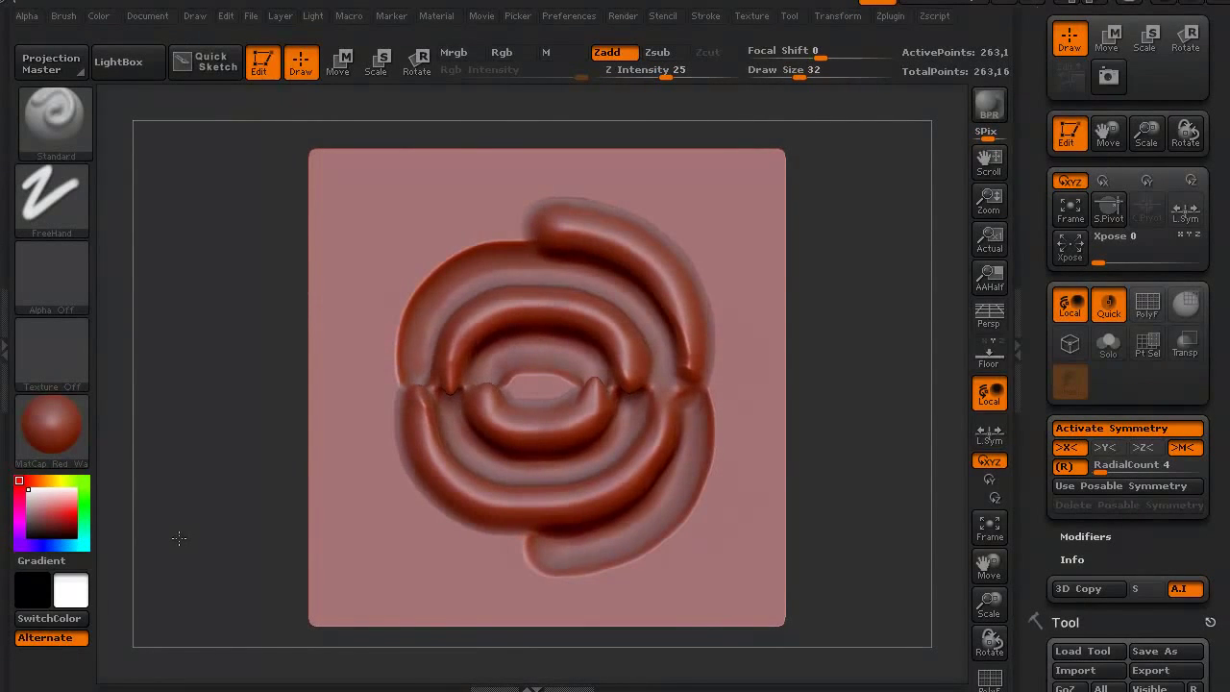
pyautogui.hotkey('ctrl', 'z')
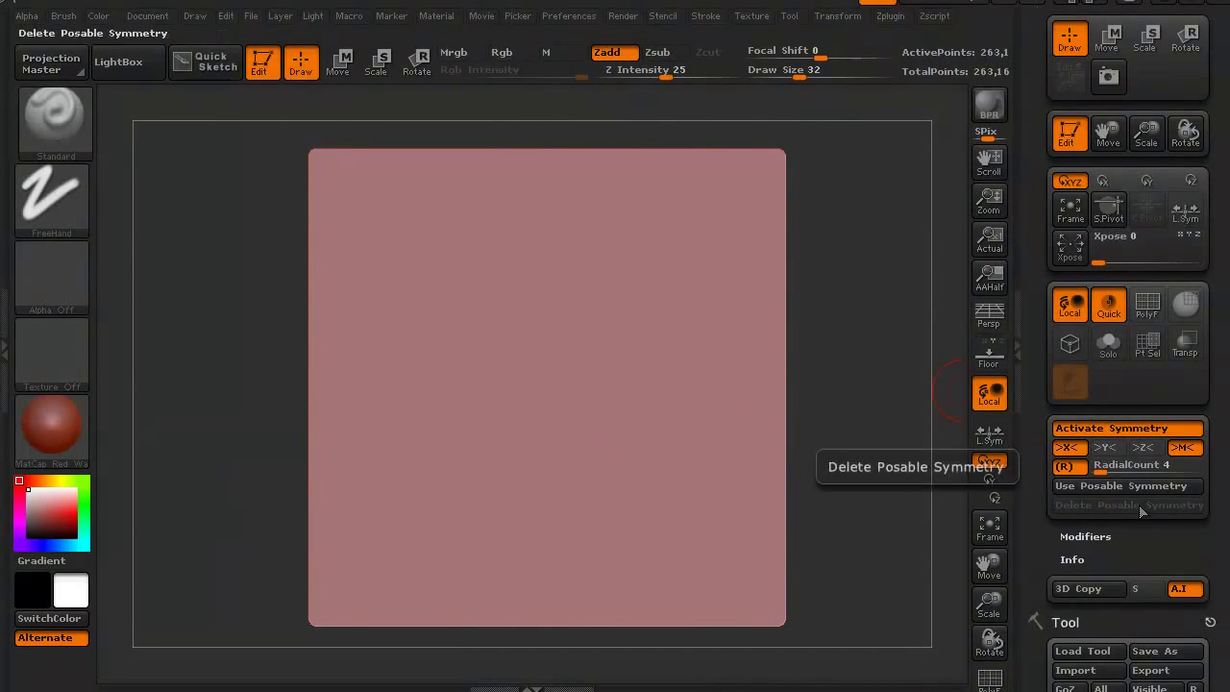
# - Switch from the plane to SimpleBrush, leaving edit mode, and pick Cylinder3D as the active tool
pyautogui.moveTo(1209, 545); pyautogui.dragTo(1203, 388)
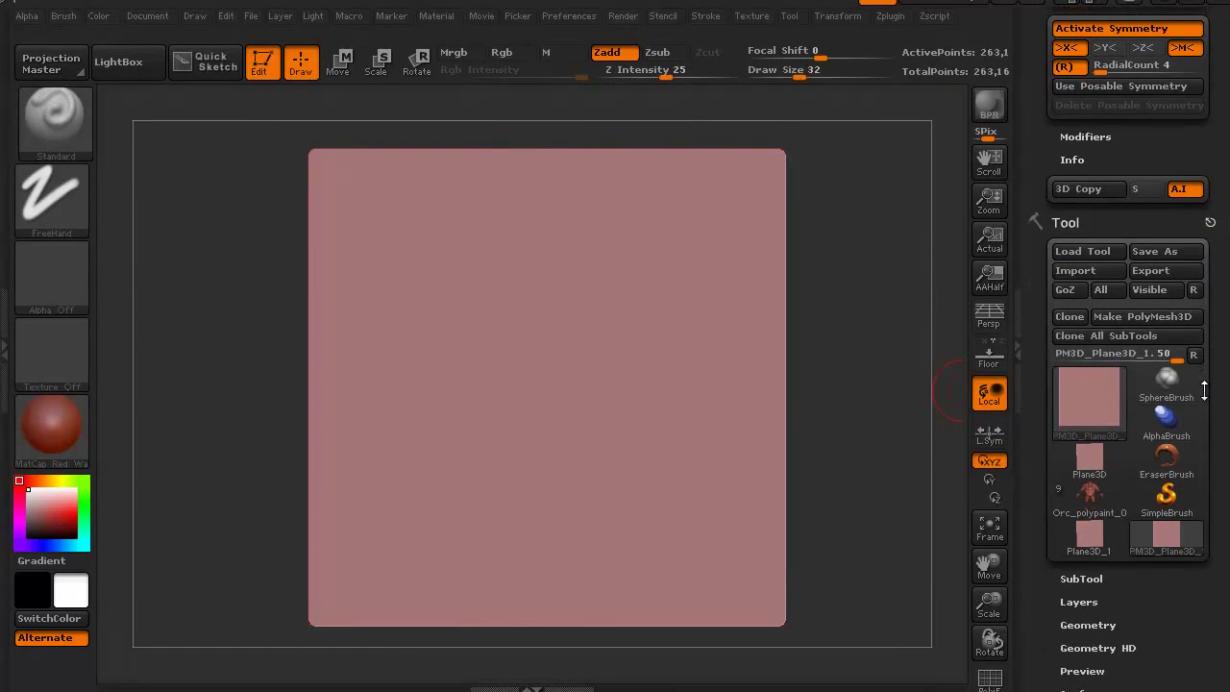
pyautogui.click(1164, 495)
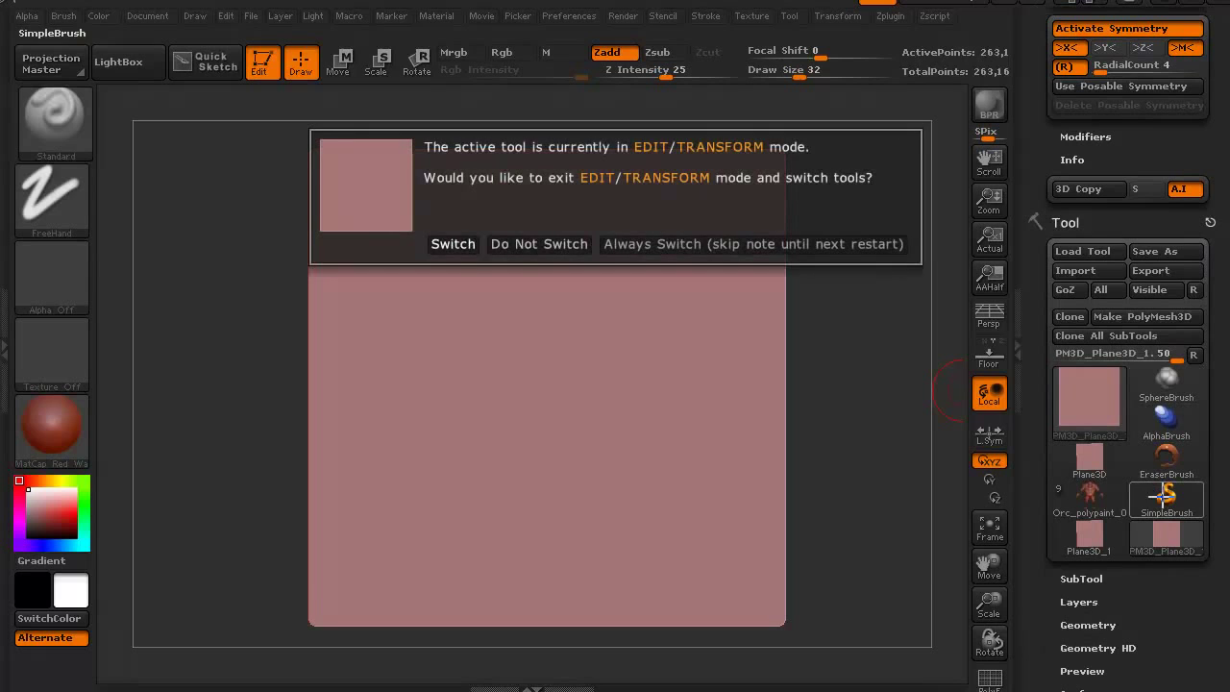
pyautogui.click(466, 248)
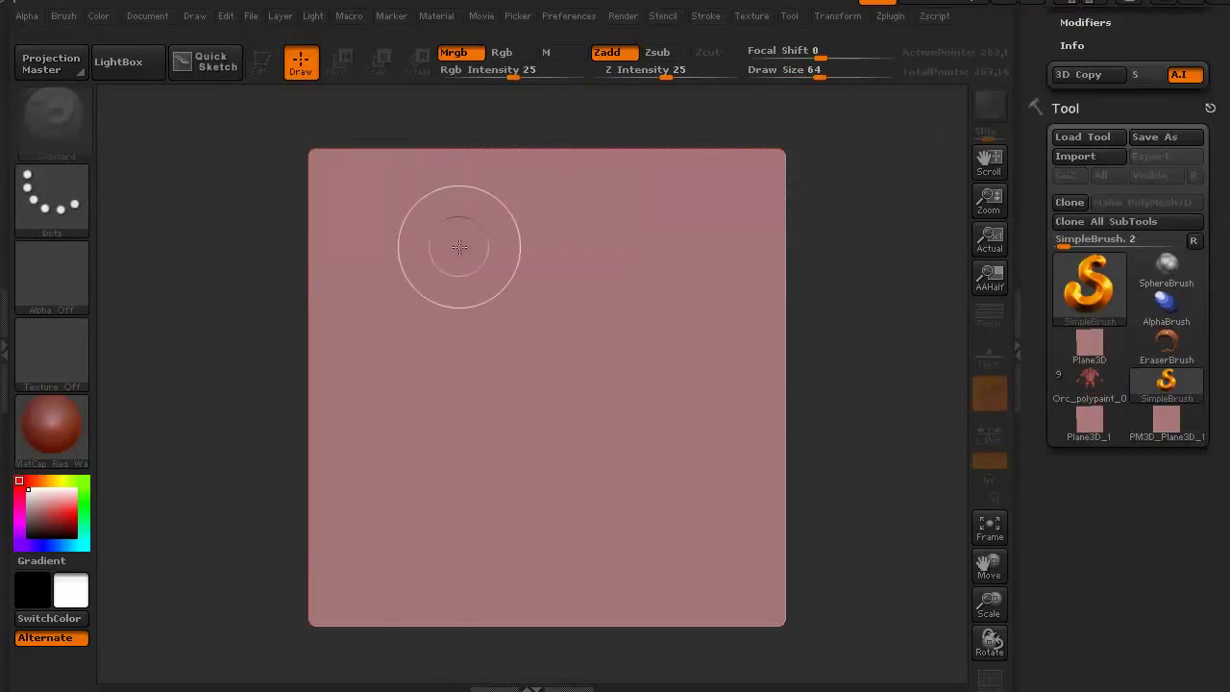
pyautogui.click(1076, 301)
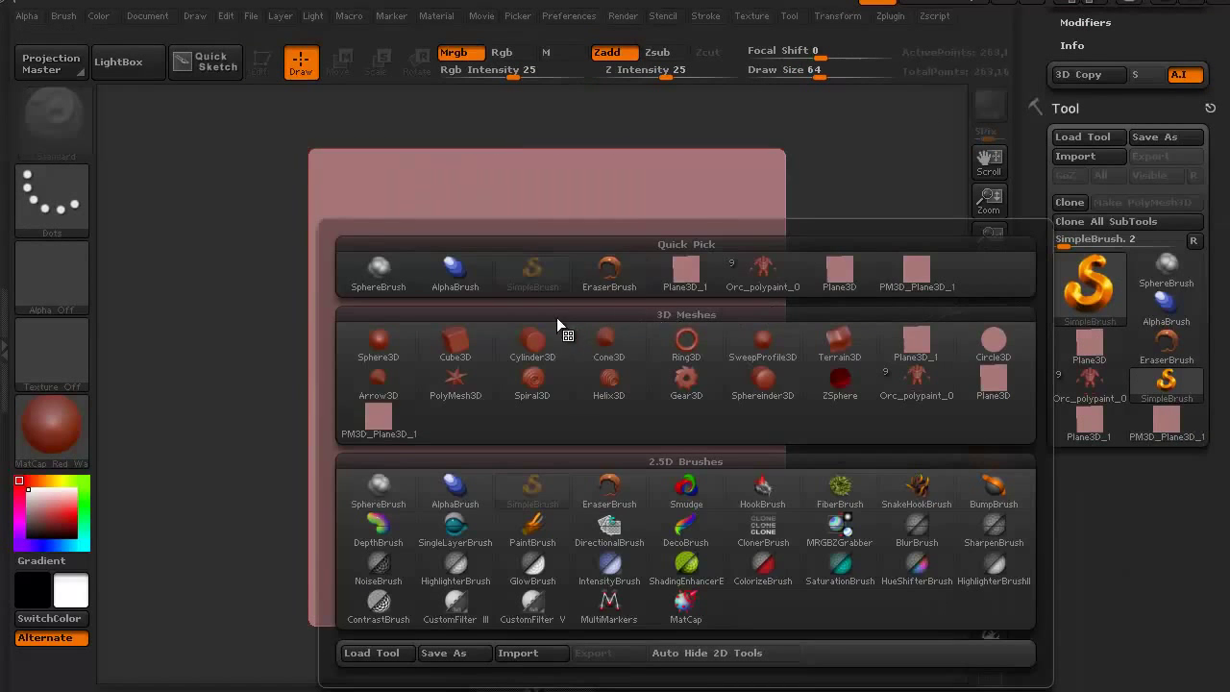
pyautogui.click(531, 342)
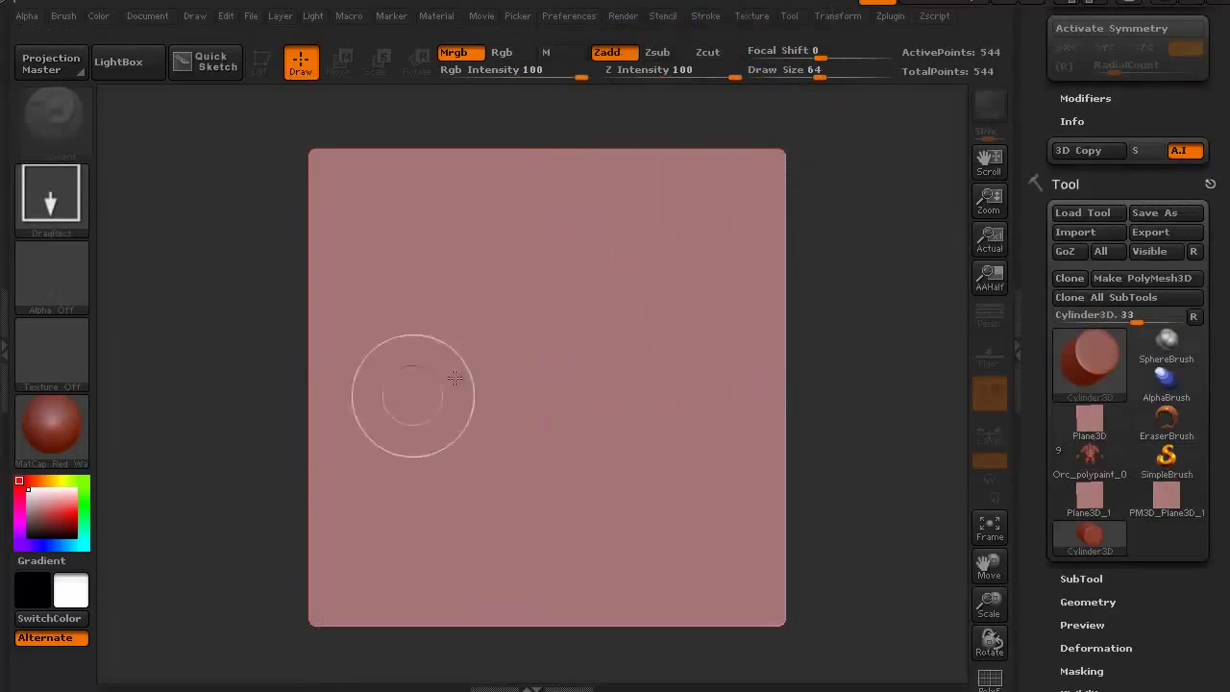
# - Clear the canvas, draw a new cylinder at its centre, and put it in Edit mode with its side facing the view
pyautogui.hotkey('ctrl', 'n')
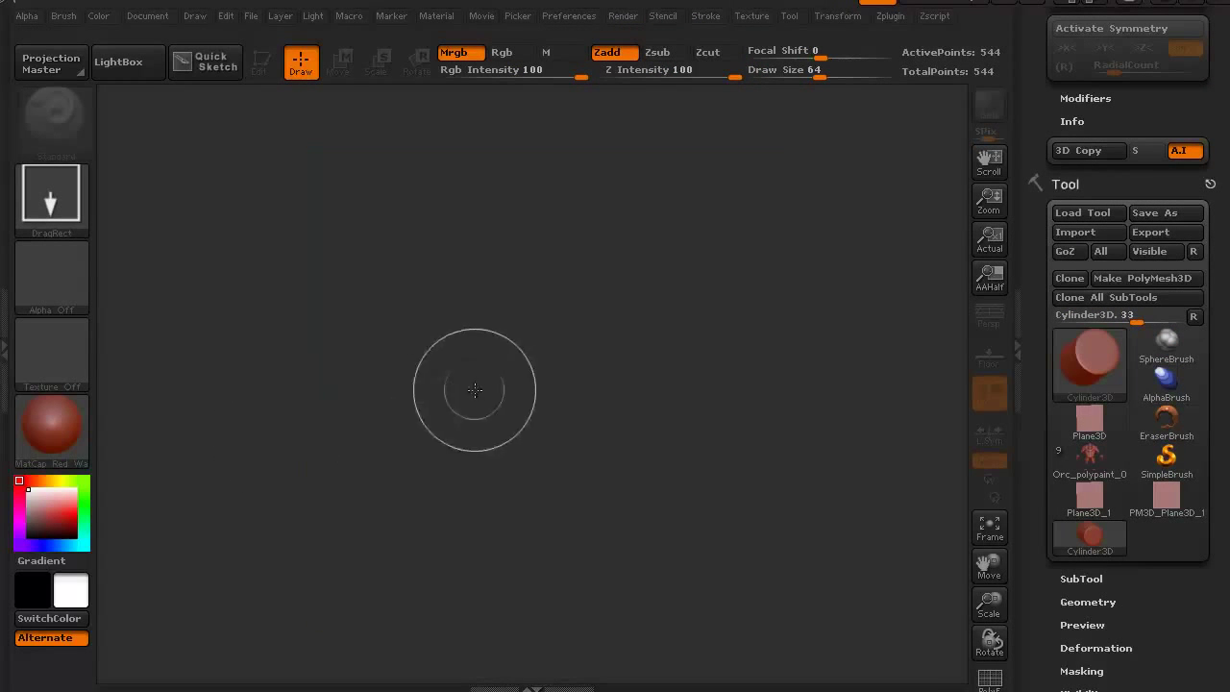
pyautogui.moveTo(517, 371); pyautogui.dragTo(553, 608)
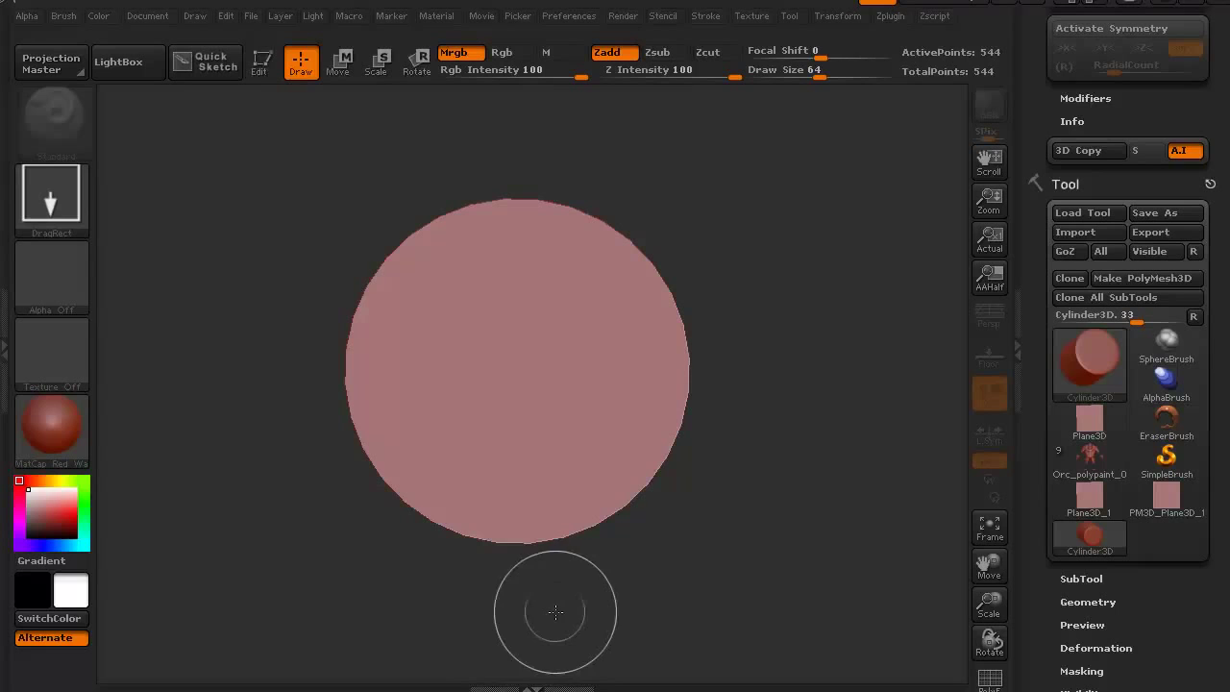
pyautogui.press('t')
pyautogui.moveTo(271, 588)
pyautogui.mouseDown()
pyautogui.moveTo(272, 404)
pyautogui.moveTo(250, 409)
pyautogui.mouseUp()
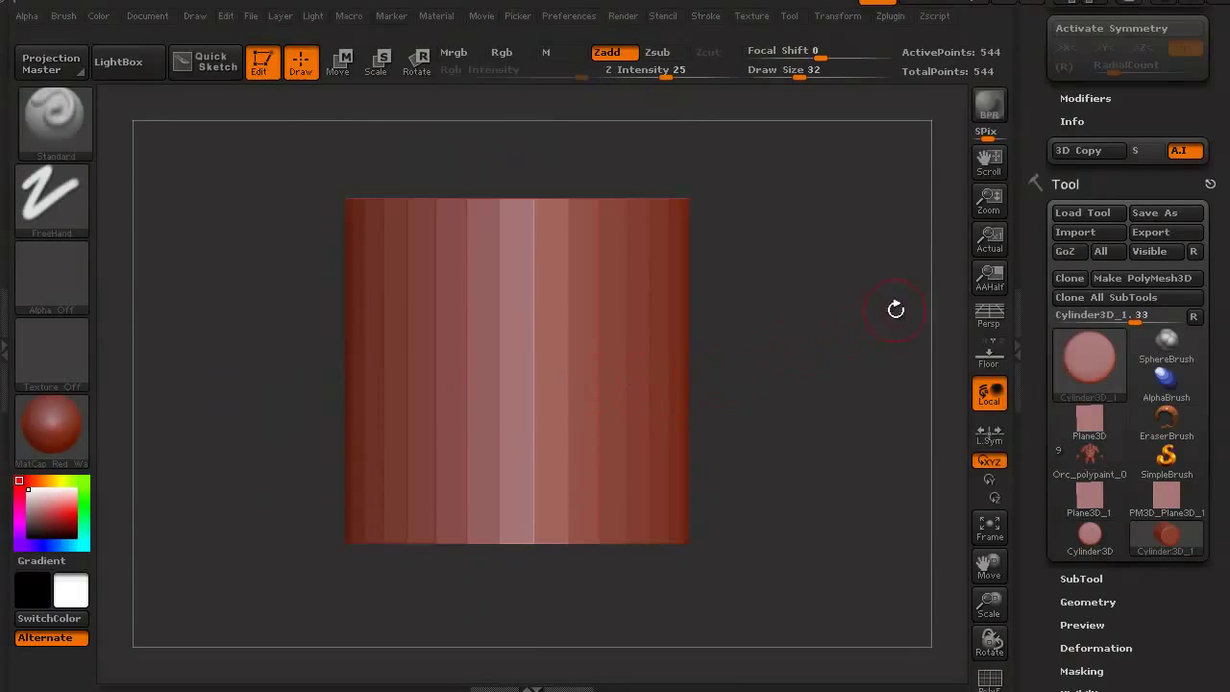
# - Convert the cylinder to a PolyMesh3D and subdivide it repeatedly until its surface is smooth and dense
pyautogui.click(1104, 276)
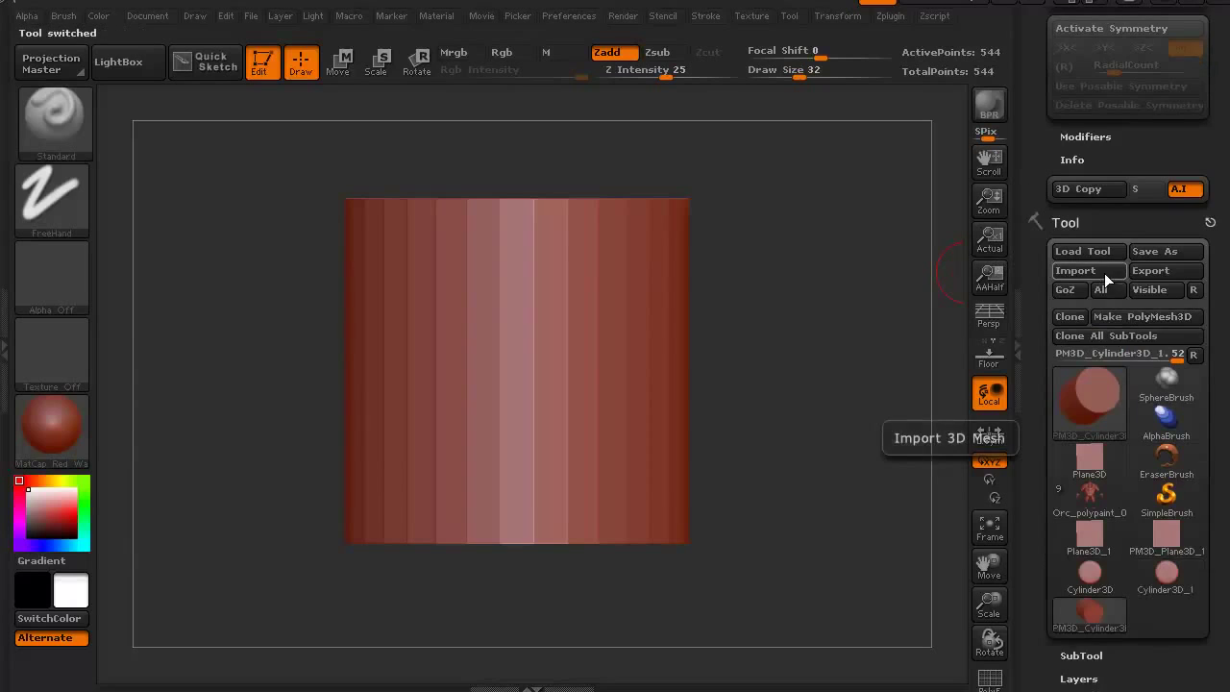
pyautogui.hotkey('ctrl', 'd')
pyautogui.hotkey('ctrl', 'd')
pyautogui.hotkey('ctrl', 'd')
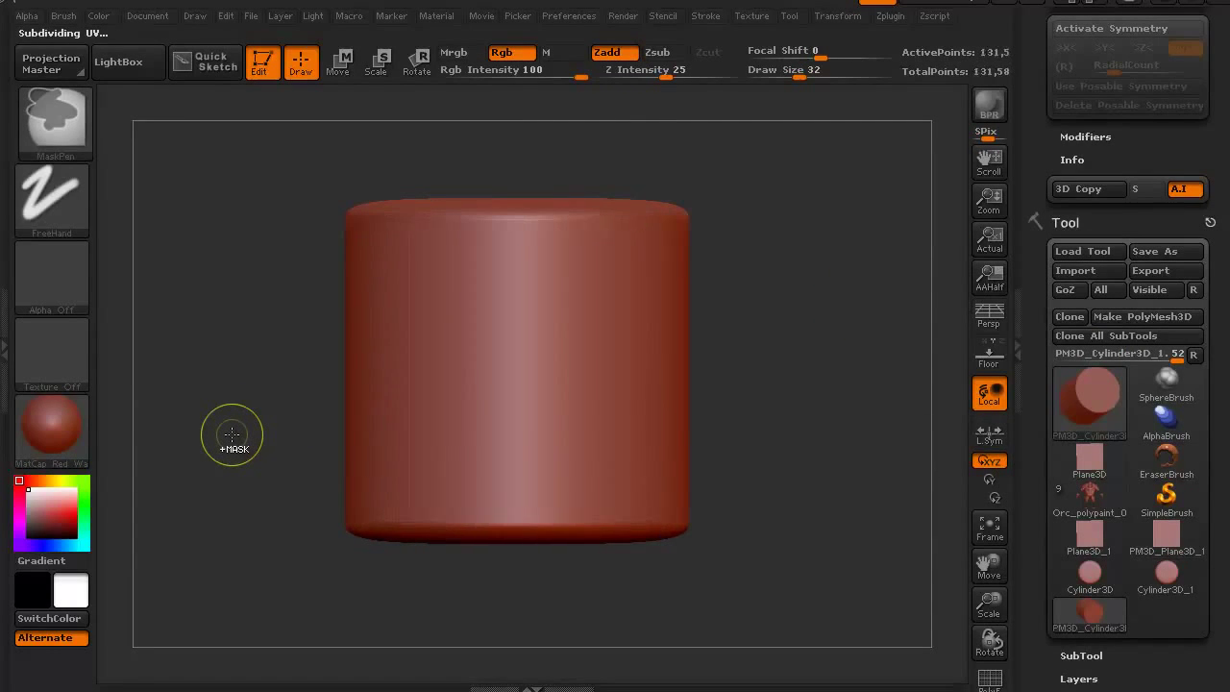
pyautogui.hotkey('ctrl', 'd')
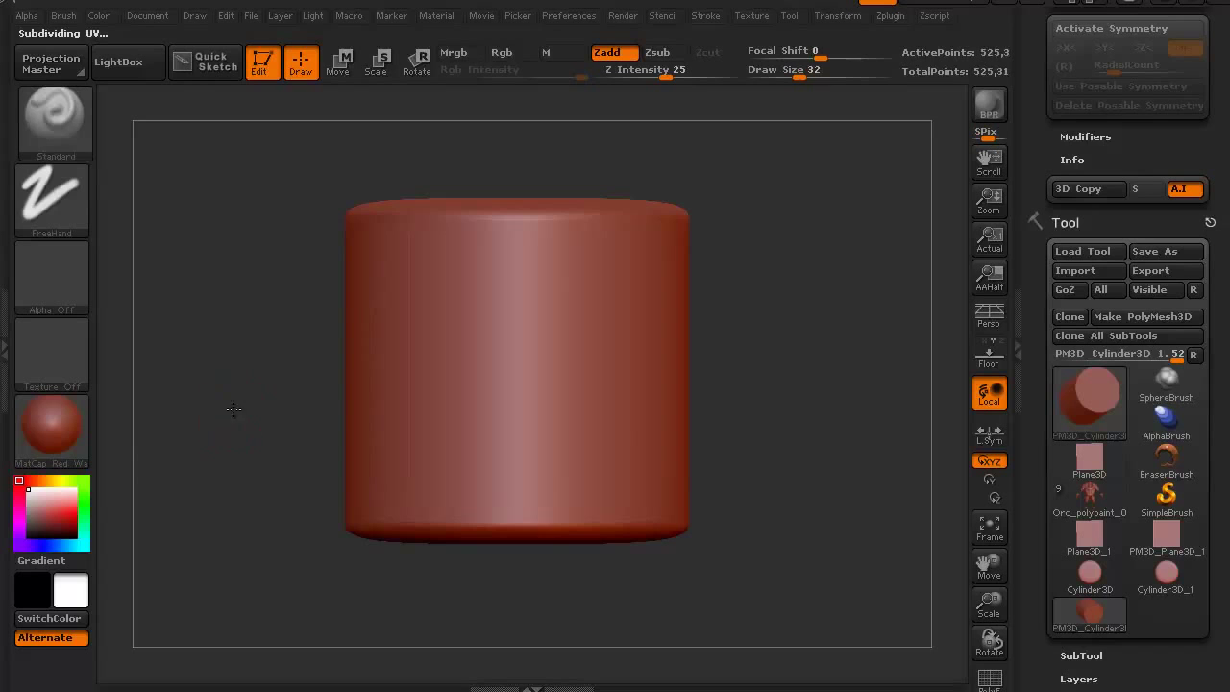
pyautogui.moveTo(234, 409)
pyautogui.mouseDown()
pyautogui.moveTo(242, 557)
pyautogui.moveTo(226, 500)
pyautogui.moveTo(230, 415)
pyautogui.moveTo(302, 413)
pyautogui.mouseUp()
# - Activate symmetry on the cylinder and set radial symmetry with a count of 8 on the Y axis only
pyautogui.moveTo(1213, 163); pyautogui.dragTo(1221, 318)
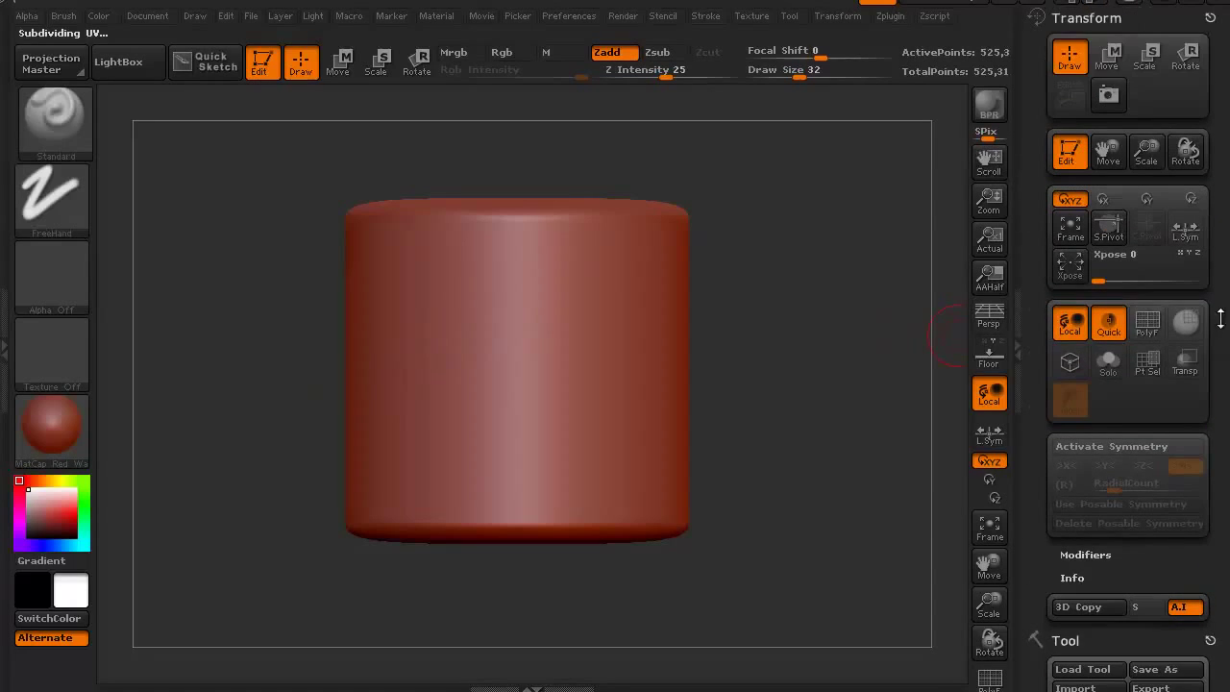
pyautogui.click(1095, 445)
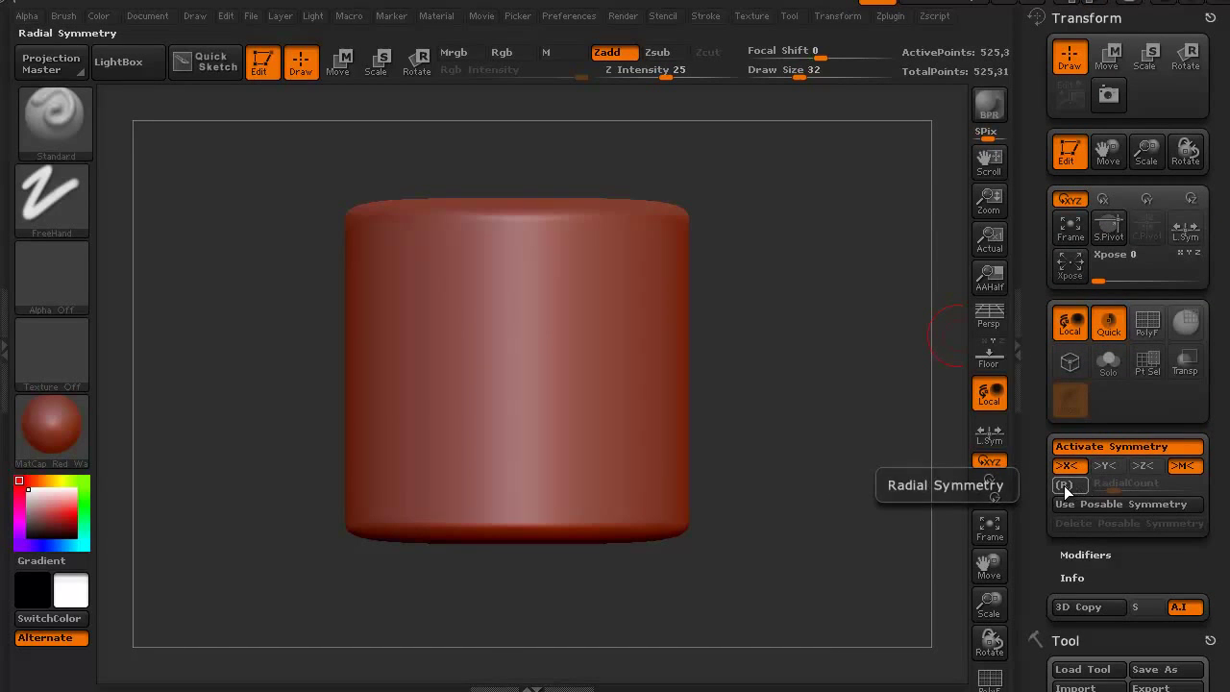
pyautogui.click(1063, 485)
pyautogui.moveTo(265, 331); pyautogui.dragTo(283, 500)
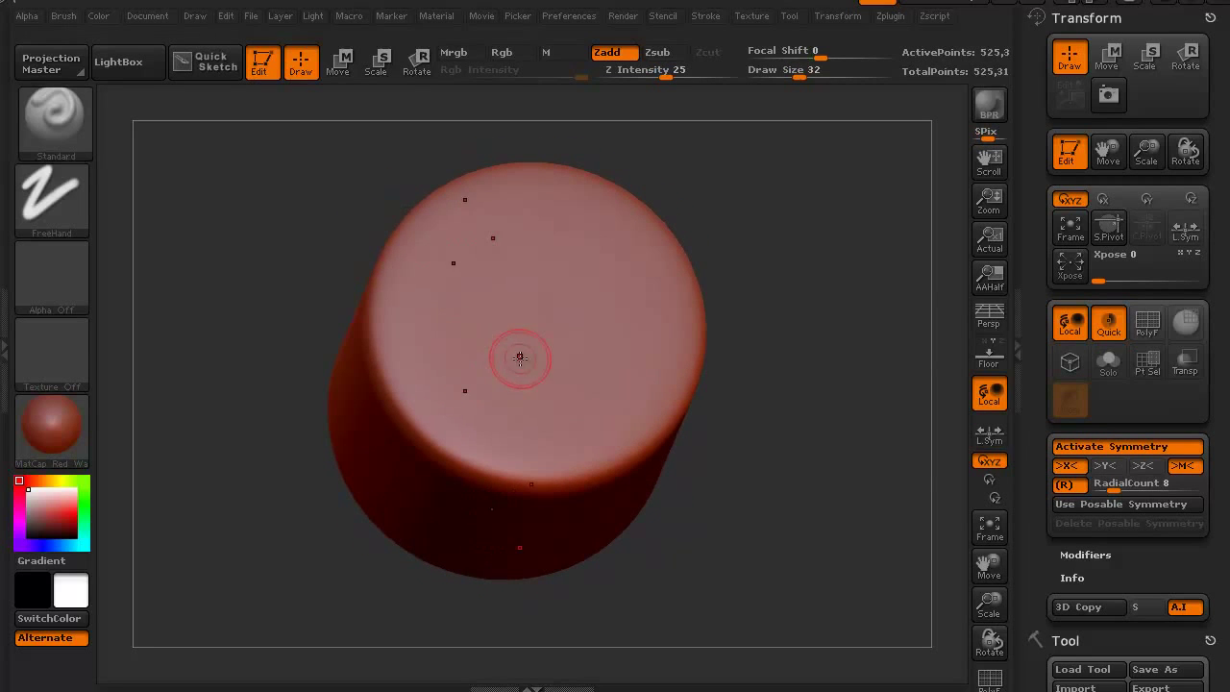
pyautogui.click(1105, 465)
pyautogui.click(1141, 465)
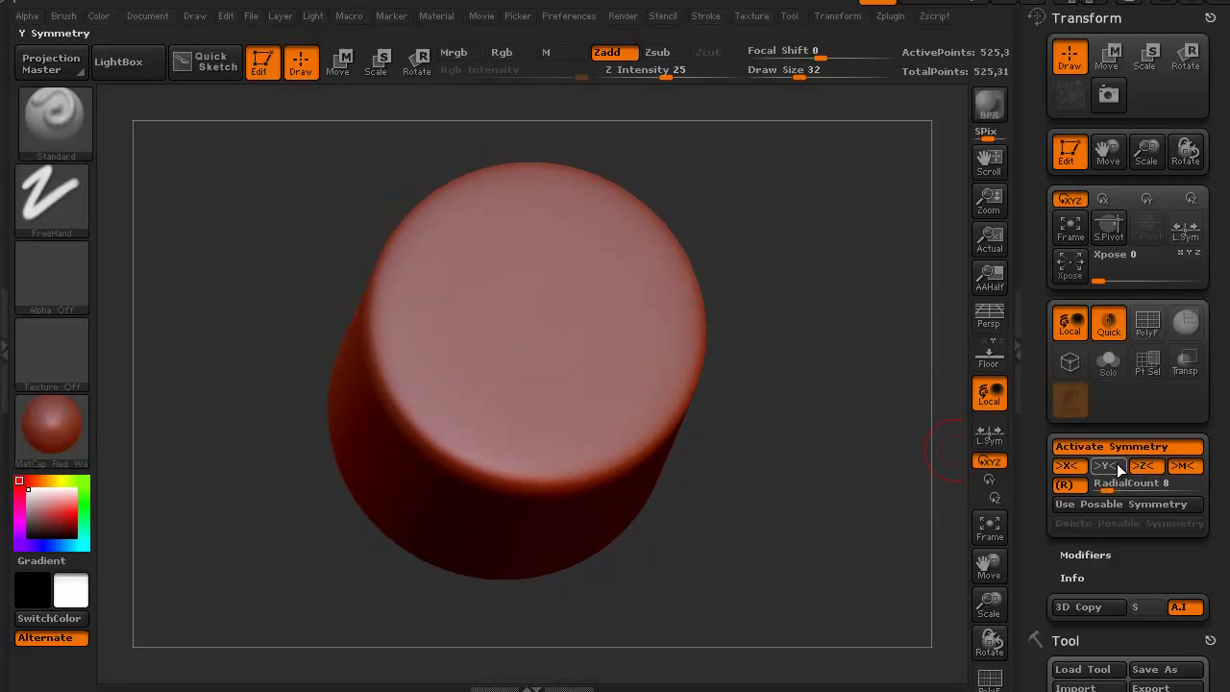
pyautogui.moveTo(524, 545); pyautogui.dragTo(330, 485)
pyautogui.keyDown('shift'); pyautogui.moveTo(281, 270); pyautogui.dragTo(247, 426); pyautogui.keyUp('shift')
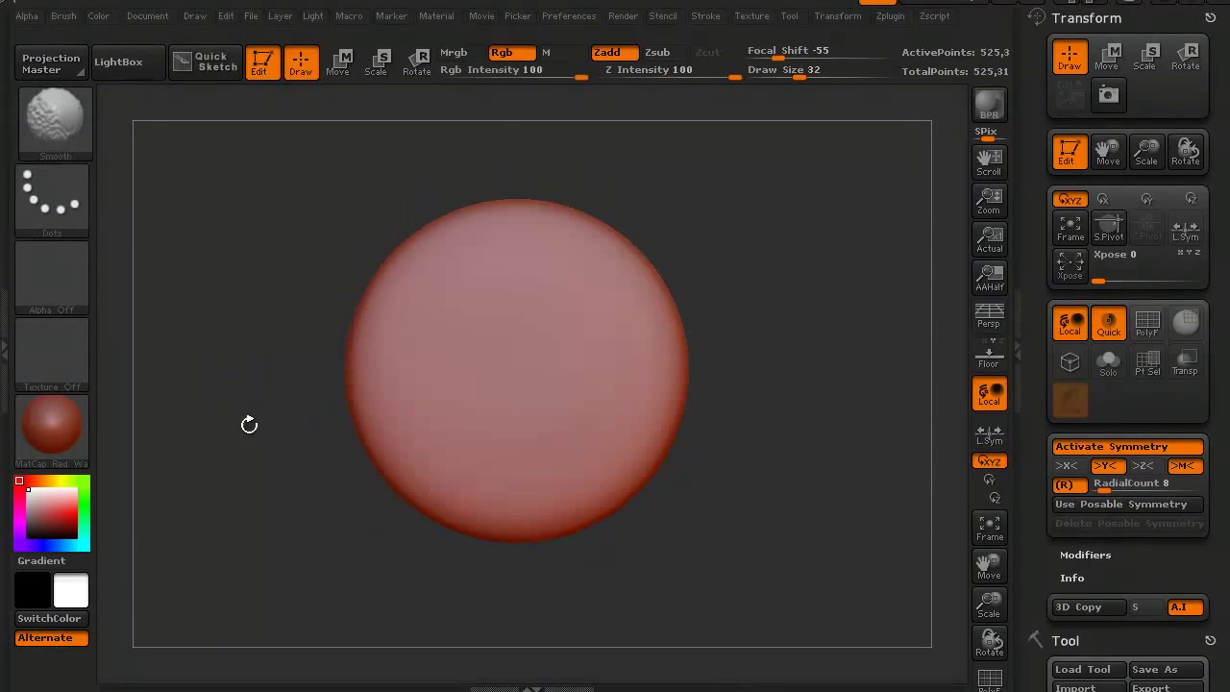
# - Sculpt a thick raised ring on the cylinder's side with the Y radial symmetry and smooth its surface
pyautogui.moveTo(329, 459); pyautogui.dragTo(482, 330)
pyautogui.click(520, 296)
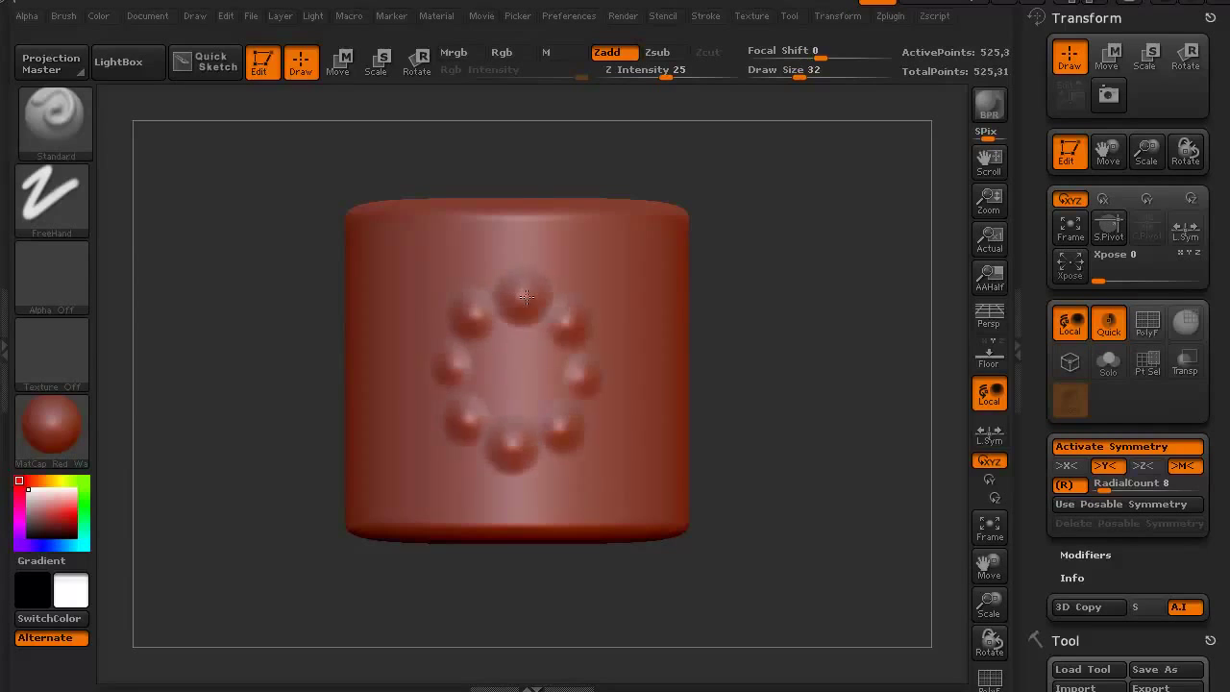
pyautogui.moveTo(517, 298); pyautogui.dragTo(471, 318)
pyautogui.moveTo(452, 394)
pyautogui.mouseDown()
pyautogui.moveTo(495, 426)
pyautogui.moveTo(562, 422)
pyautogui.moveTo(585, 408)
pyautogui.moveTo(586, 337)
pyautogui.mouseUp()
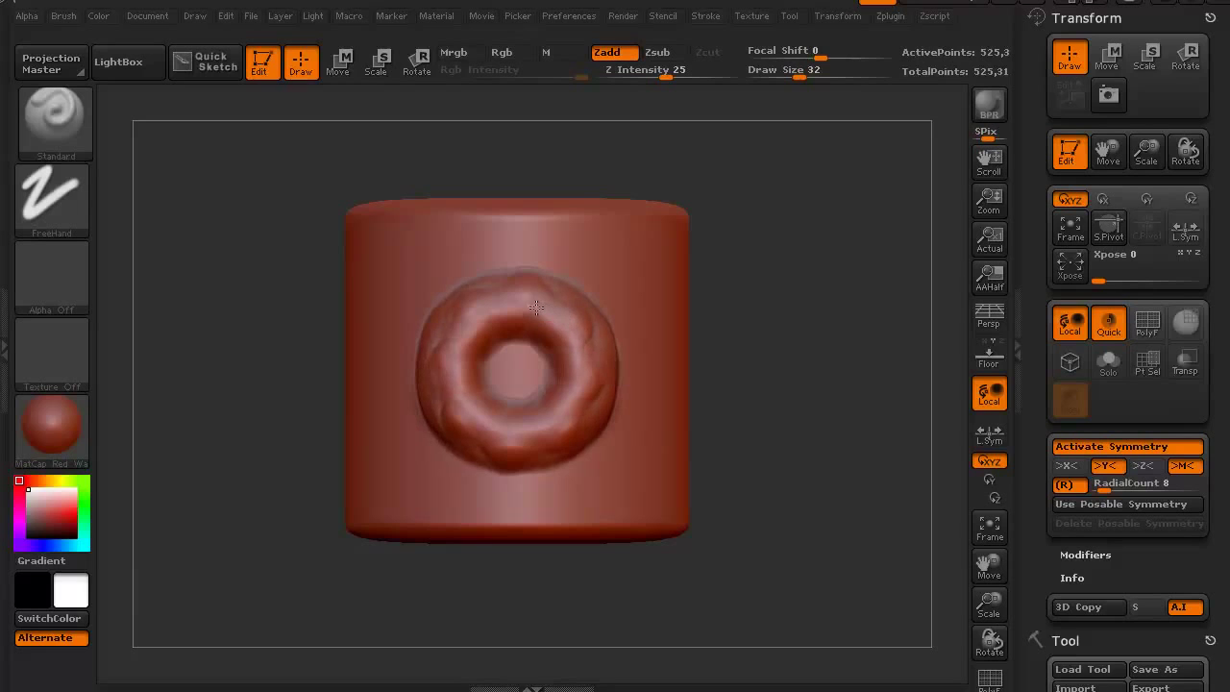
pyautogui.keyDown('shift'); pyautogui.moveTo(536, 306); pyautogui.dragTo(463, 326); pyautogui.keyUp('shift')
pyautogui.keyDown('shift'); pyautogui.moveTo(514, 439); pyautogui.dragTo(577, 420); pyautogui.keyUp('shift')
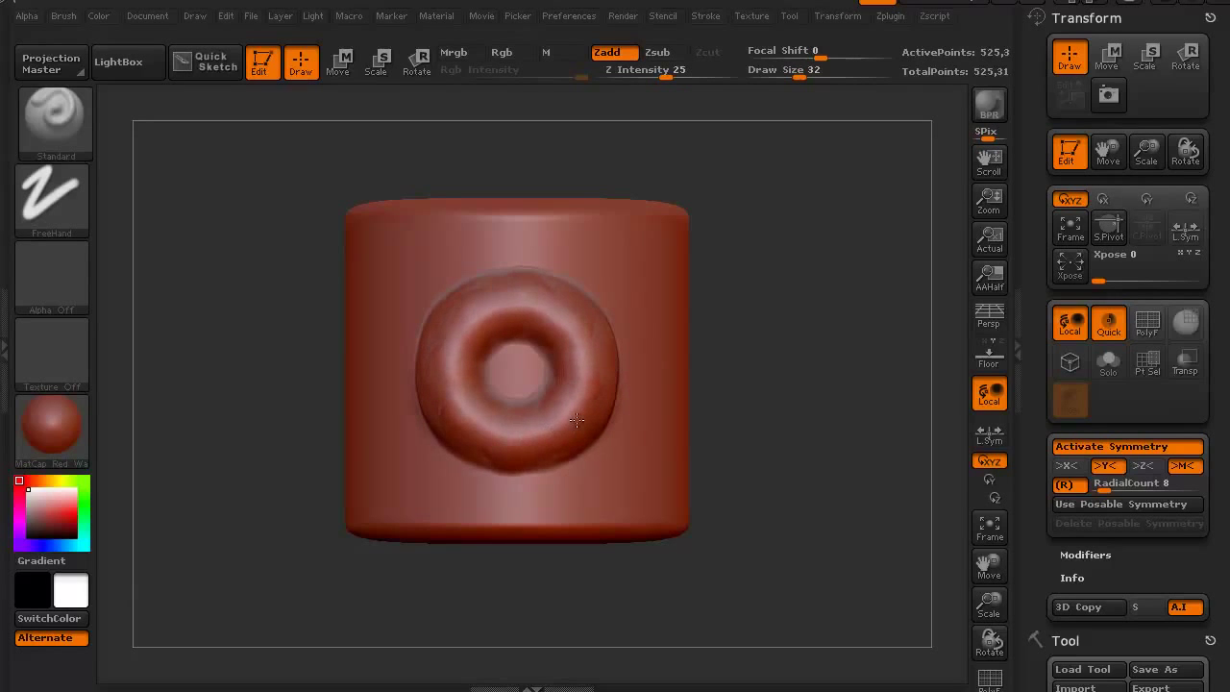
# - Change the radial symmetry to the X axis, then sculpt and smooth a larger ring on the neighbouring side of the cylinder
pyautogui.moveTo(268, 407)
pyautogui.mouseDown()
pyautogui.moveTo(332, 406)
pyautogui.moveTo(244, 406)
pyautogui.moveTo(260, 368)
pyautogui.moveTo(239, 374)
pyautogui.moveTo(324, 384)
pyautogui.mouseUp()
pyautogui.moveTo(213, 349); pyautogui.dragTo(277, 336)
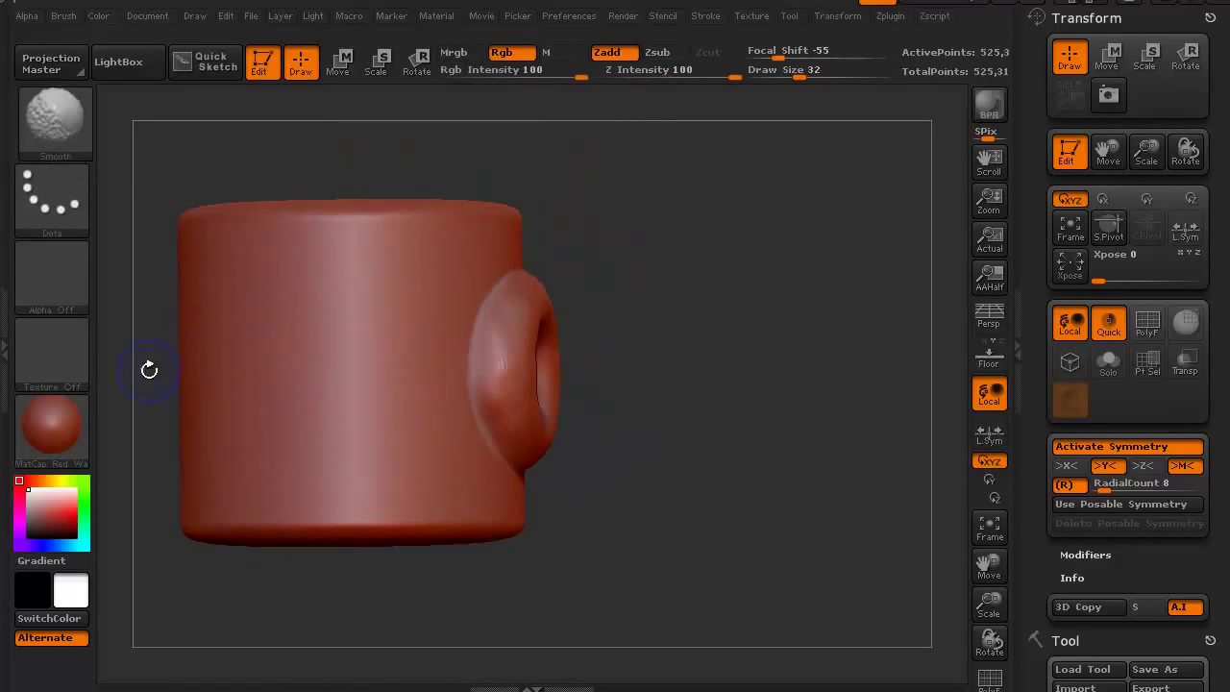
pyautogui.keyDown('shift'); pyautogui.moveTo(148, 368); pyautogui.dragTo(220, 432); pyautogui.keyUp('shift')
pyautogui.click(1067, 466)
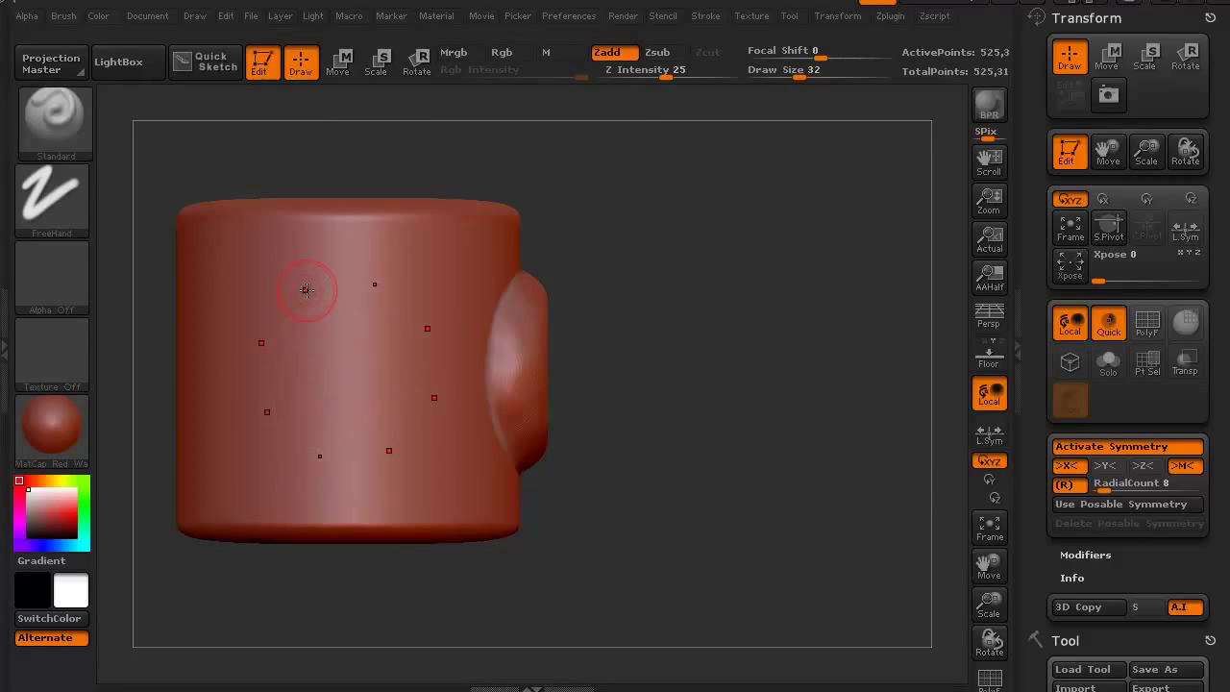
pyautogui.moveTo(302, 283)
pyautogui.mouseDown()
pyautogui.moveTo(380, 281)
pyautogui.moveTo(426, 321)
pyautogui.moveTo(408, 292)
pyautogui.moveTo(378, 277)
pyautogui.moveTo(305, 288)
pyautogui.mouseUp()
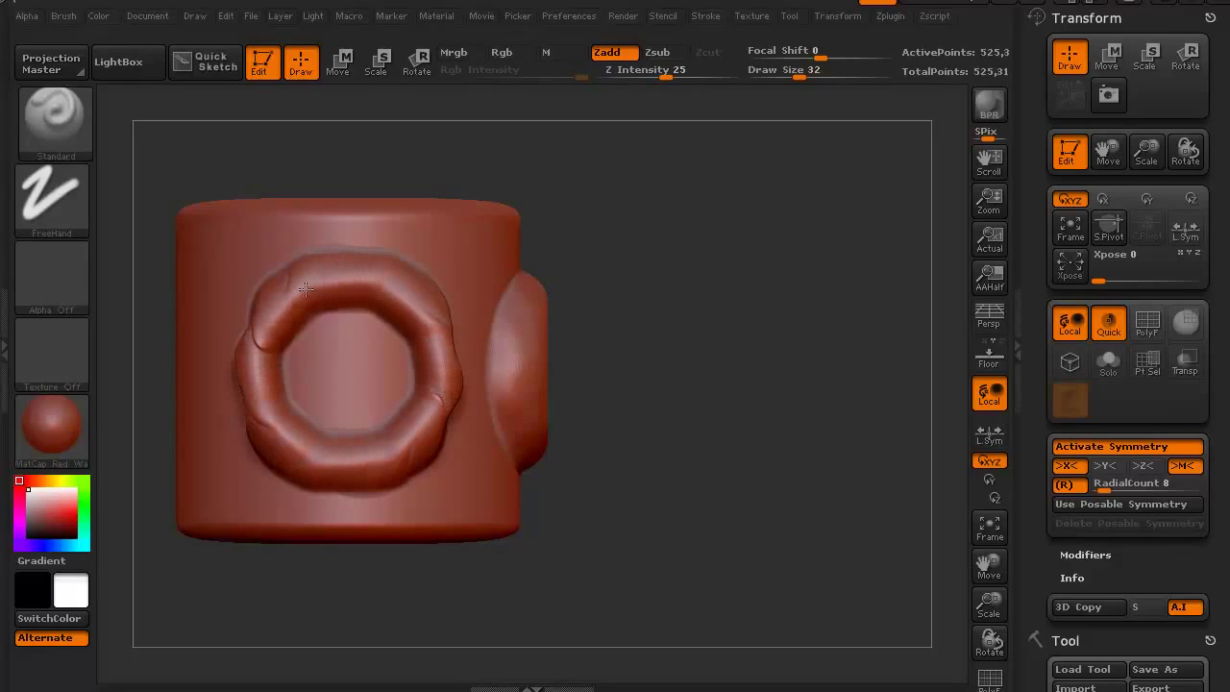
pyautogui.moveTo(301, 443)
pyautogui.mouseDown()
pyautogui.moveTo(340, 457)
pyautogui.moveTo(425, 420)
pyautogui.mouseUp()
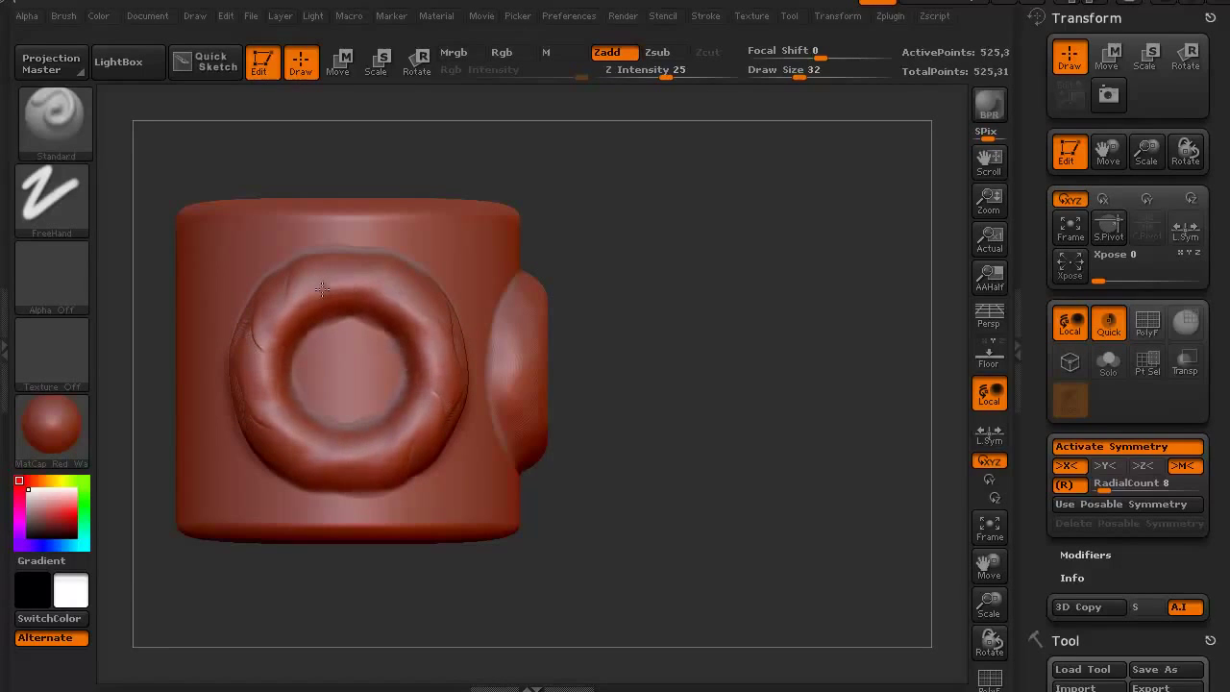
pyautogui.press('shift')
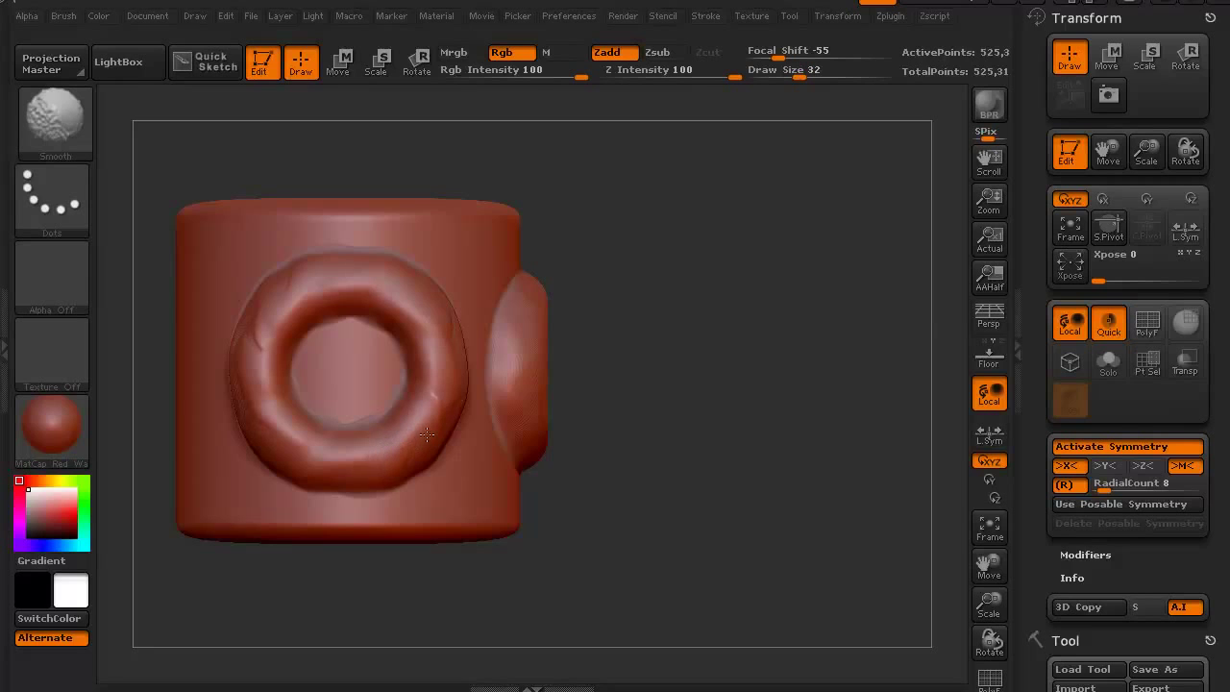
# - Change the radial symmetry to the Z axis and build up a wide raised ring on the cylinder's flat top, leaving its centre unsculpted
pyautogui.moveTo(681, 471)
pyautogui.mouseDown()
pyautogui.moveTo(241, 470)
pyautogui.moveTo(215, 523)
pyautogui.moveTo(178, 510)
pyautogui.mouseUp()
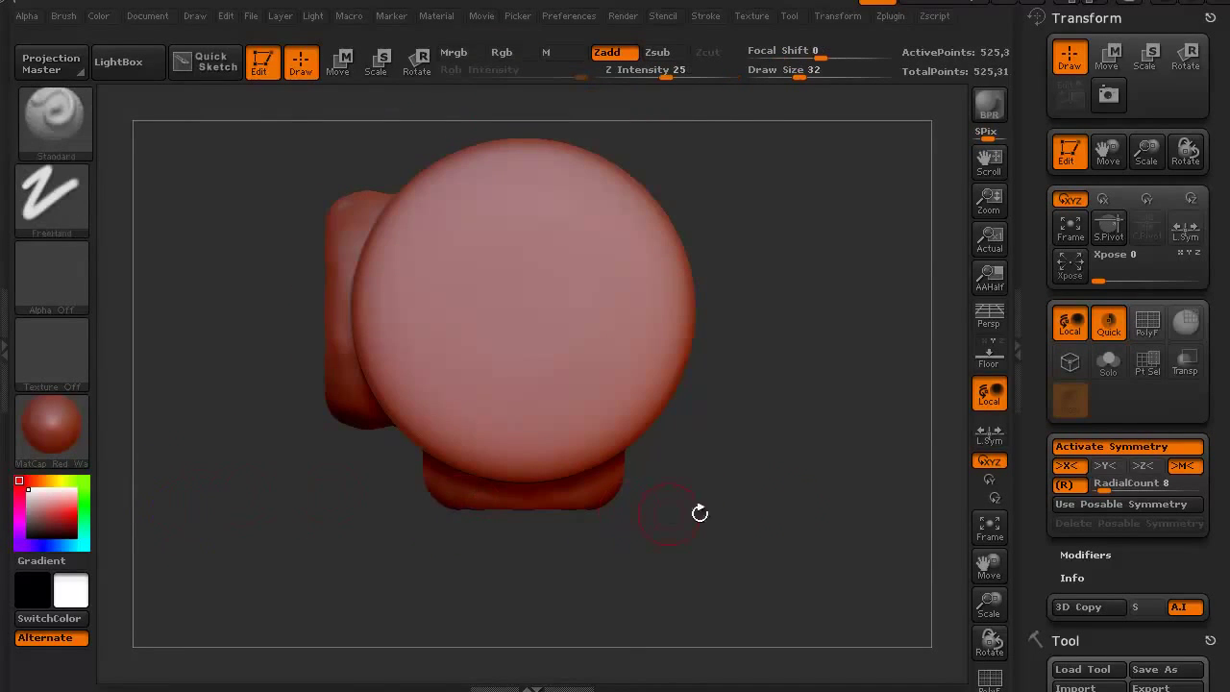
pyautogui.click(1066, 465)
pyautogui.click(1142, 465)
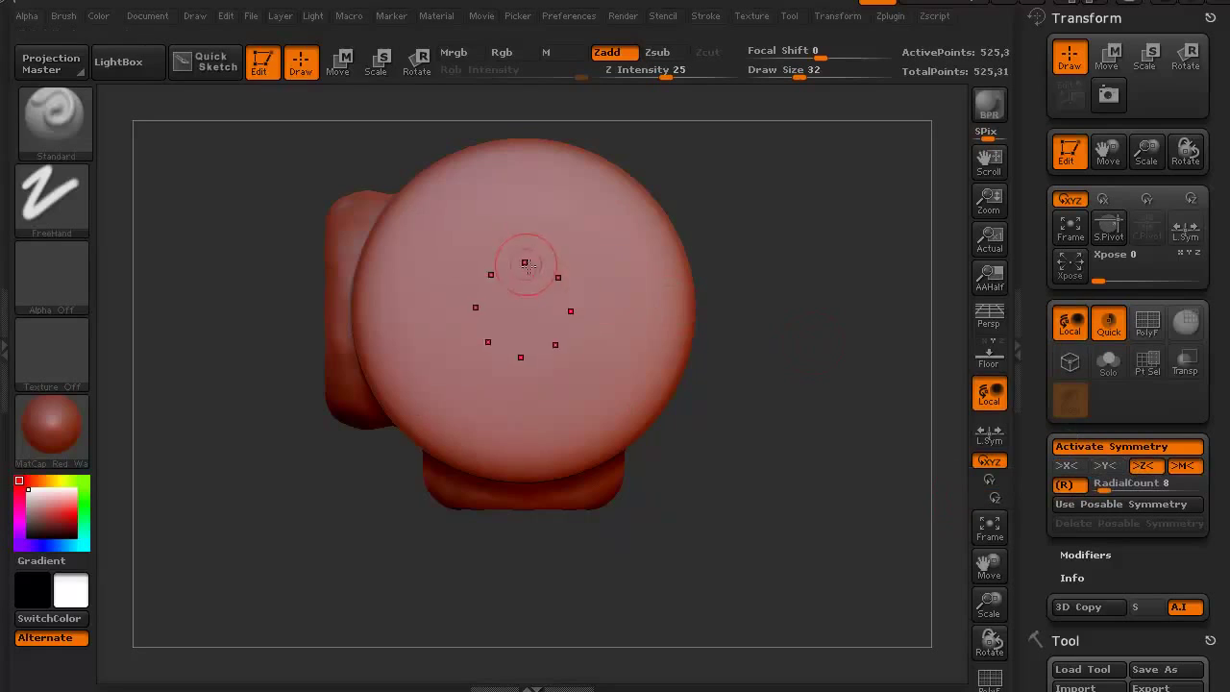
pyautogui.moveTo(568, 198)
pyautogui.mouseDown()
pyautogui.moveTo(637, 282)
pyautogui.moveTo(638, 334)
pyautogui.moveTo(614, 389)
pyautogui.moveTo(553, 428)
pyautogui.moveTo(486, 425)
pyautogui.moveTo(458, 416)
pyautogui.moveTo(417, 371)
pyautogui.mouseUp()
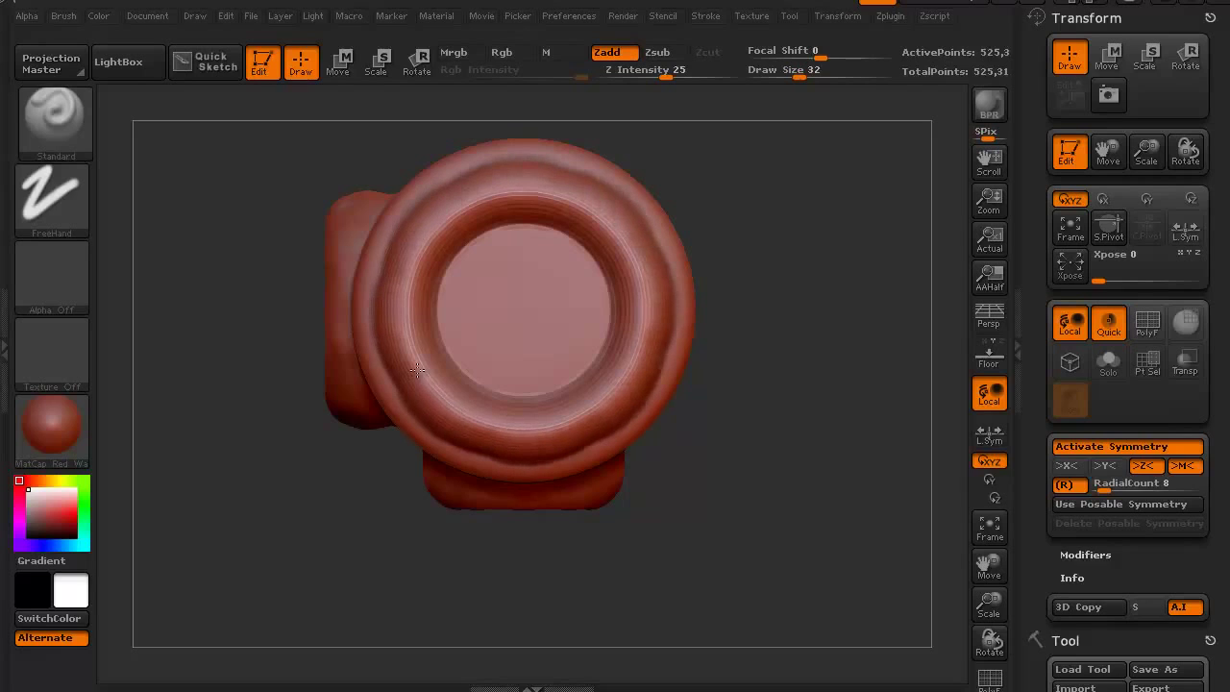
pyautogui.moveTo(406, 311)
pyautogui.mouseDown()
pyautogui.moveTo(455, 226)
pyautogui.moveTo(565, 211)
pyautogui.moveTo(597, 233)
pyautogui.moveTo(617, 292)
pyautogui.moveTo(606, 339)
pyautogui.moveTo(564, 386)
pyautogui.moveTo(601, 359)
pyautogui.moveTo(613, 319)
pyautogui.mouseUp()
pyautogui.moveTo(582, 246); pyautogui.dragTo(491, 230)
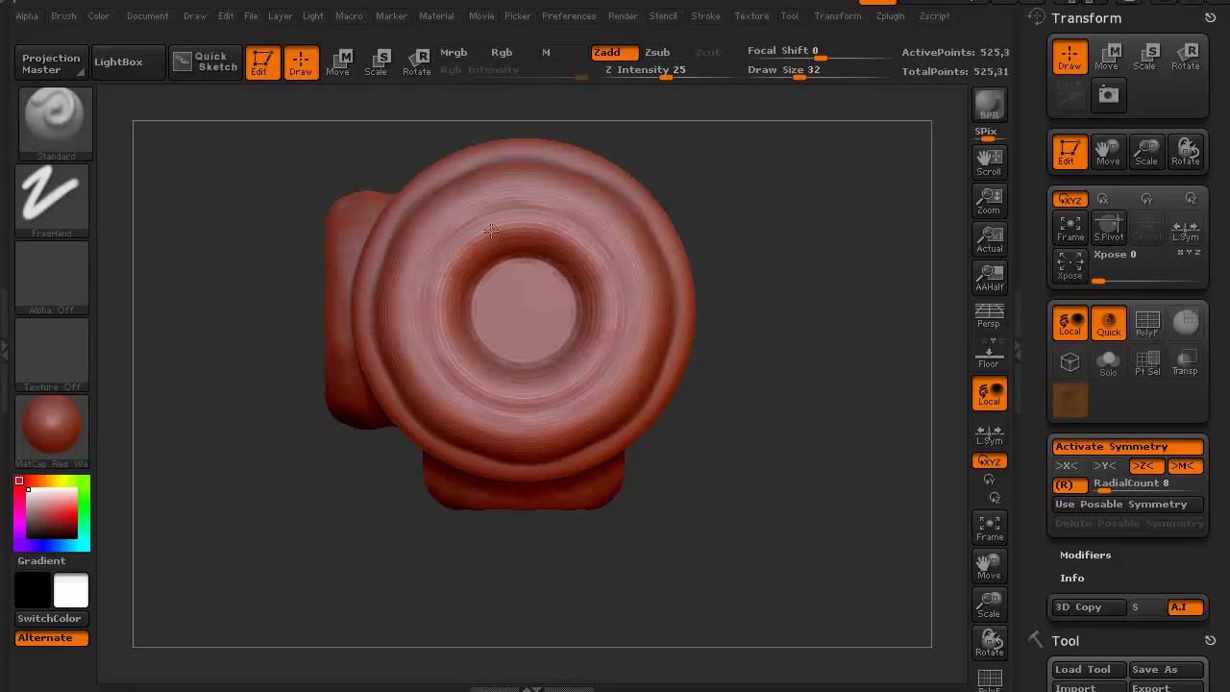
pyautogui.moveTo(603, 398)
pyautogui.mouseDown()
pyautogui.moveTo(639, 365)
pyautogui.moveTo(636, 295)
pyautogui.mouseUp()
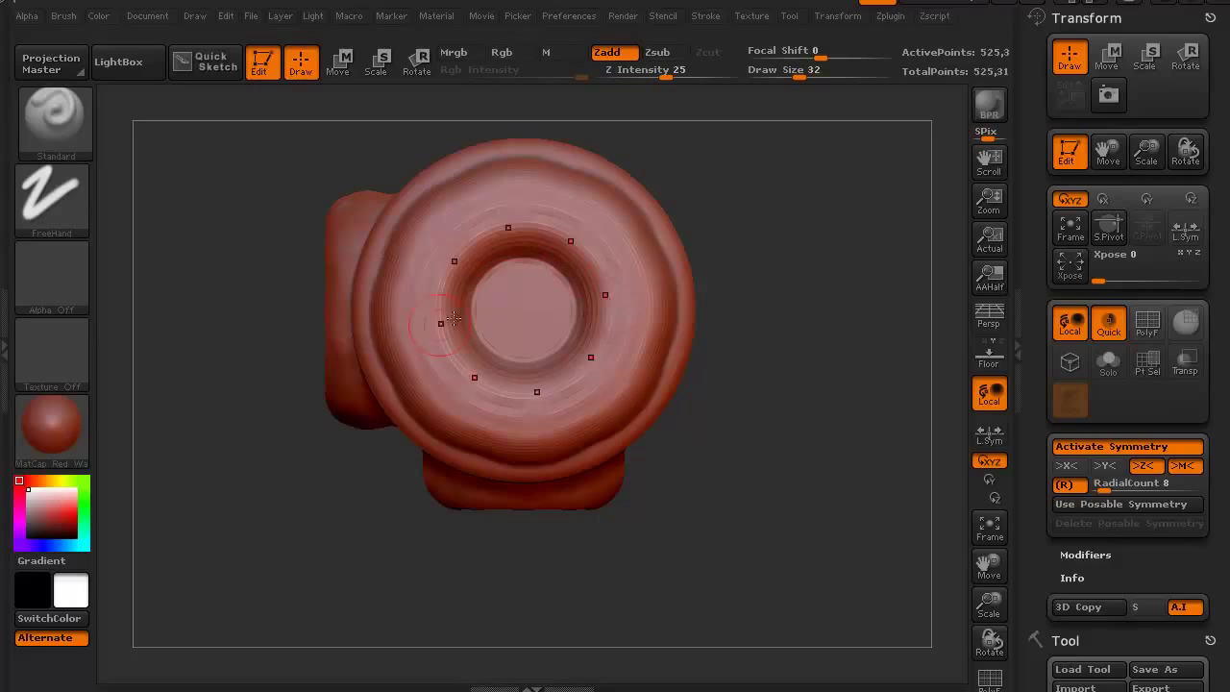
# - Reduce the draw size to 22 and sculpt a row of small round bumps around the cylinder's lower edge with Z radial symmetry
pyautogui.moveTo(313, 533)
pyautogui.mouseDown()
pyautogui.moveTo(283, 447)
pyautogui.moveTo(291, 351)
pyautogui.moveTo(256, 373)
pyautogui.mouseUp()
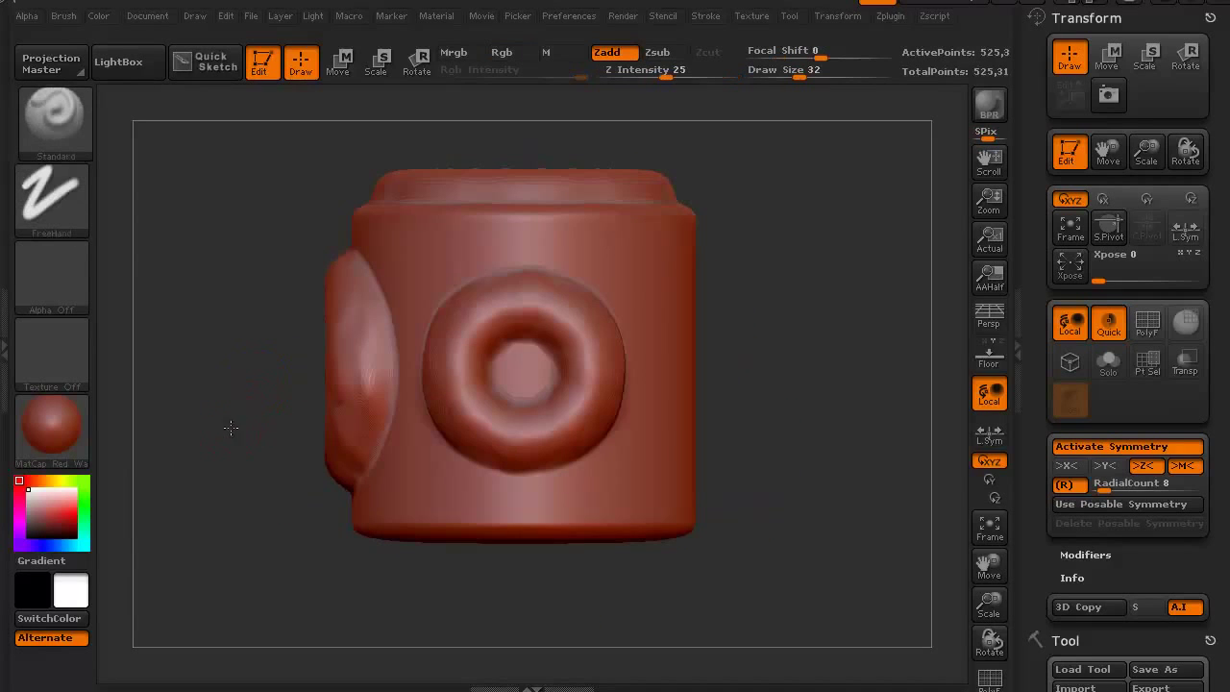
pyautogui.moveTo(231, 428)
pyautogui.mouseDown()
pyautogui.moveTo(220, 393)
pyautogui.moveTo(237, 448)
pyautogui.moveTo(275, 497)
pyautogui.moveTo(341, 469)
pyautogui.moveTo(206, 444)
pyautogui.moveTo(201, 467)
pyautogui.moveTo(181, 472)
pyautogui.moveTo(206, 504)
pyautogui.moveTo(197, 528)
pyautogui.moveTo(175, 426)
pyautogui.moveTo(192, 454)
pyautogui.moveTo(186, 575)
pyautogui.moveTo(178, 543)
pyautogui.moveTo(170, 563)
pyautogui.moveTo(162, 468)
pyautogui.moveTo(170, 355)
pyautogui.moveTo(275, 368)
pyautogui.moveTo(236, 394)
pyautogui.moveTo(233, 480)
pyautogui.moveTo(246, 296)
pyautogui.moveTo(249, 357)
pyautogui.mouseUp()
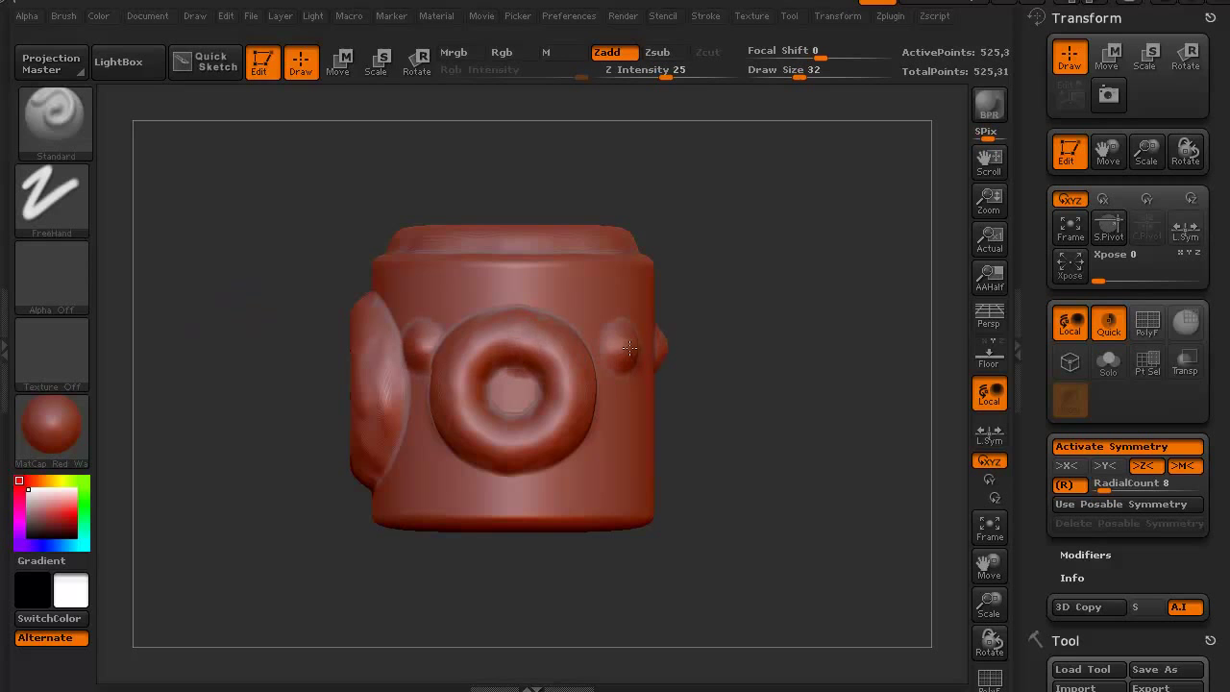
pyautogui.moveTo(247, 270)
pyautogui.mouseDown()
pyautogui.moveTo(266, 354)
pyautogui.moveTo(220, 358)
pyautogui.moveTo(203, 272)
pyautogui.moveTo(192, 317)
pyautogui.moveTo(248, 414)
pyautogui.mouseUp()
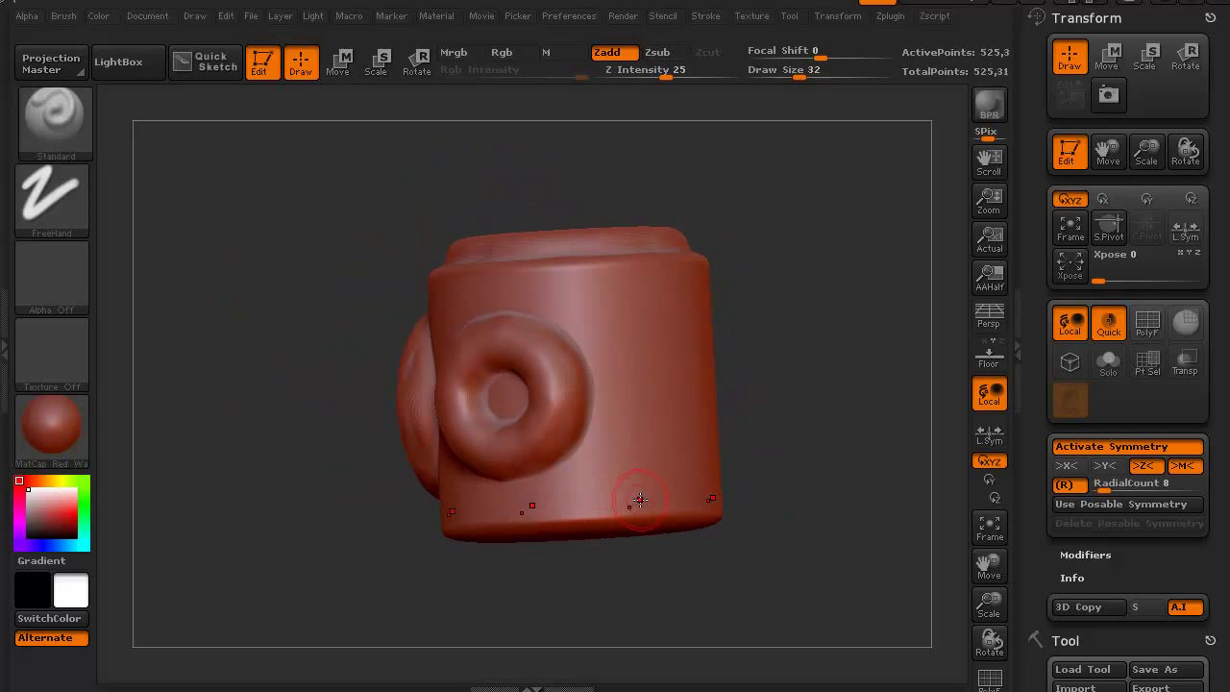
pyautogui.moveTo(643, 498); pyautogui.dragTo(644, 498)
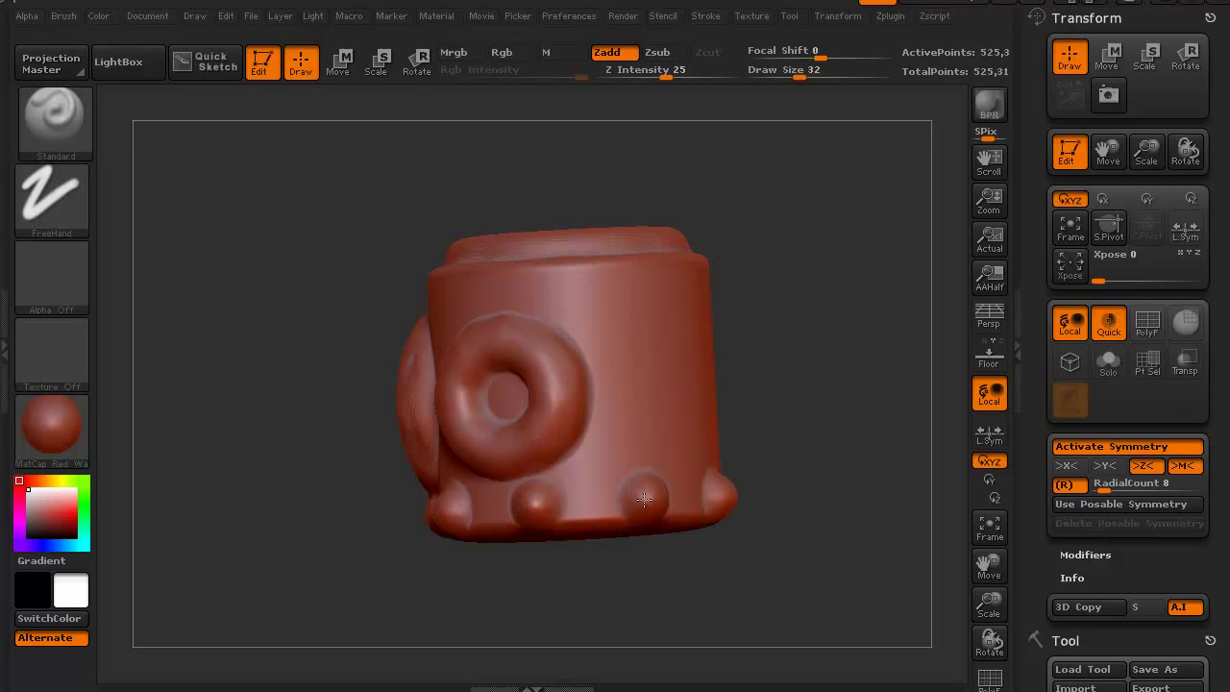
pyautogui.moveTo(375, 555)
pyautogui.mouseDown()
pyautogui.moveTo(523, 547)
pyautogui.moveTo(294, 414)
pyautogui.moveTo(272, 448)
pyautogui.moveTo(206, 427)
pyautogui.moveTo(202, 486)
pyautogui.mouseUp()
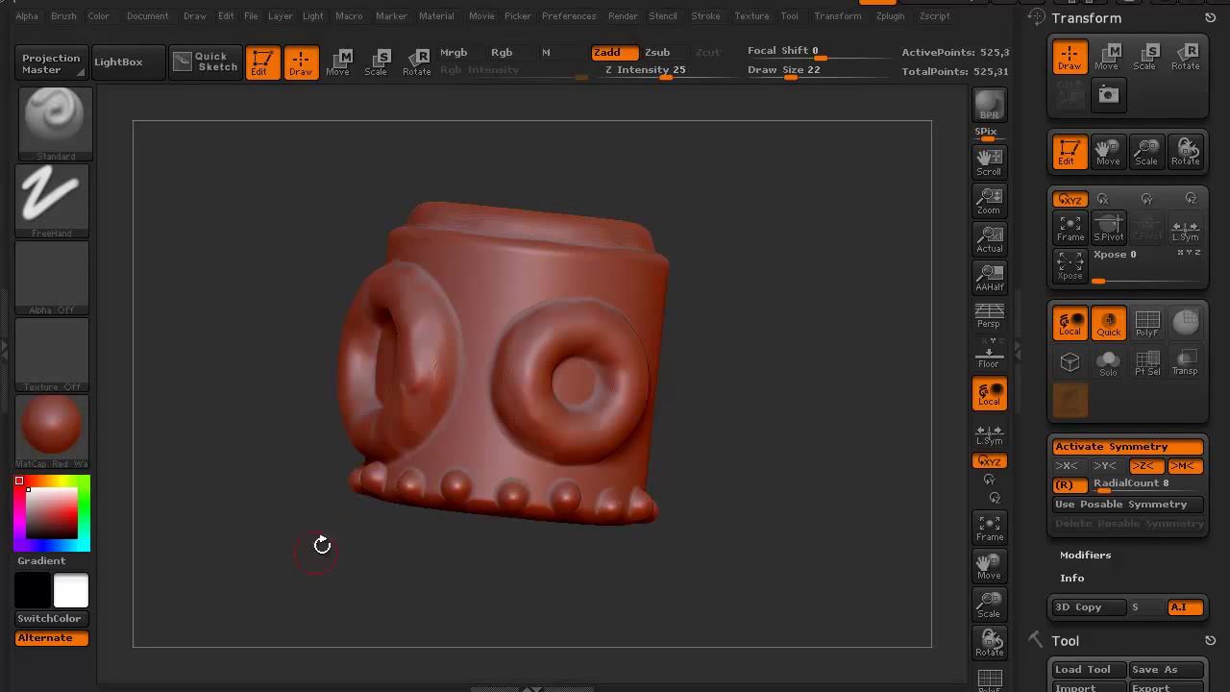
# - Sculpt a matching row of small round bumps around the cylinder's upper edge, filling the gaps between the first ones
pyautogui.moveTo(322, 545); pyautogui.dragTo(309, 590)
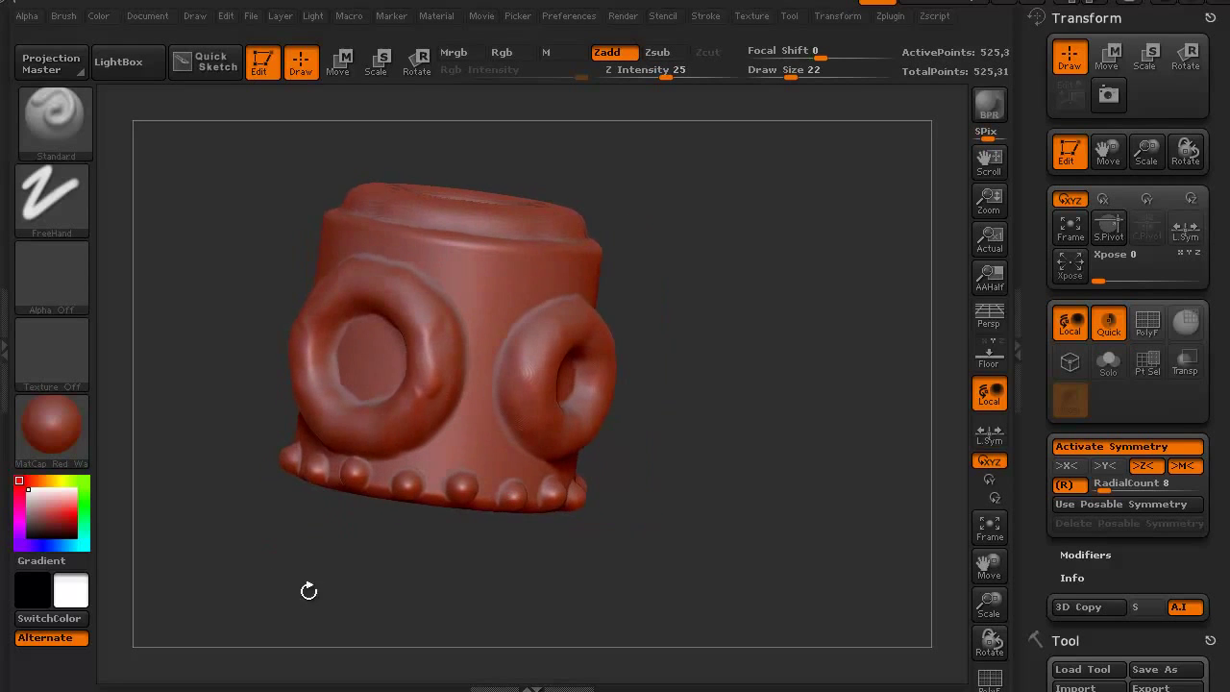
pyautogui.click(516, 262)
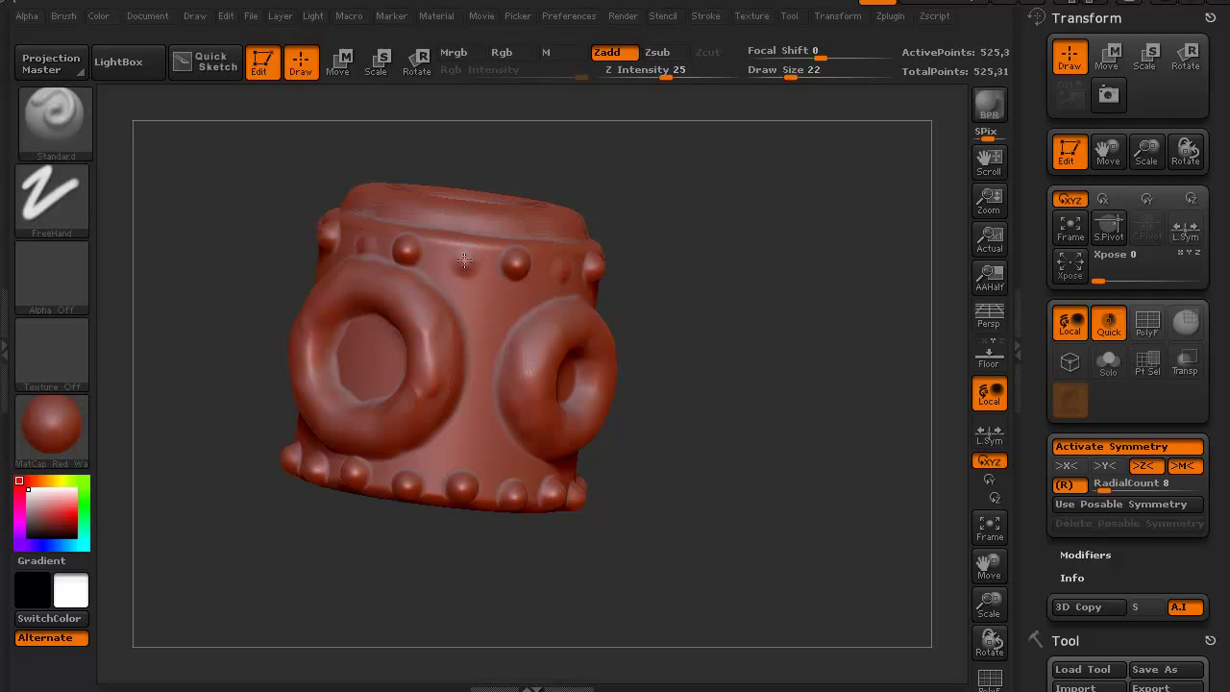
pyautogui.click(464, 259)
pyautogui.moveTo(277, 569)
pyautogui.mouseDown()
pyautogui.moveTo(201, 547)
pyautogui.moveTo(221, 548)
pyautogui.moveTo(173, 560)
pyautogui.moveTo(247, 505)
pyautogui.moveTo(240, 564)
pyautogui.moveTo(237, 489)
pyautogui.moveTo(272, 547)
pyautogui.moveTo(272, 510)
pyautogui.moveTo(286, 524)
pyautogui.moveTo(275, 538)
pyautogui.moveTo(288, 572)
pyautogui.moveTo(276, 545)
pyautogui.moveTo(310, 558)
pyautogui.moveTo(275, 576)
pyautogui.moveTo(255, 553)
pyautogui.moveTo(241, 472)
pyautogui.moveTo(241, 522)
pyautogui.moveTo(266, 442)
pyautogui.moveTo(234, 511)
pyautogui.mouseUp()
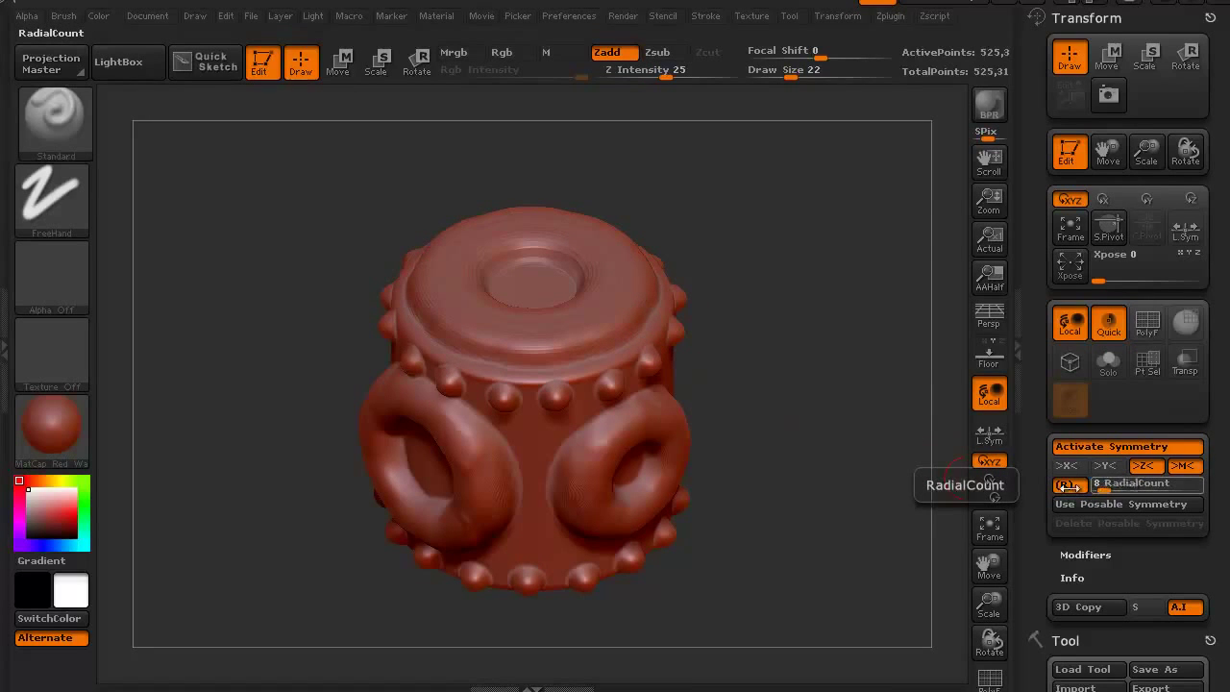
pyautogui.moveTo(310, 570)
pyautogui.mouseDown()
pyautogui.moveTo(241, 543)
pyautogui.moveTo(263, 486)
pyautogui.moveTo(265, 503)
pyautogui.mouseUp()
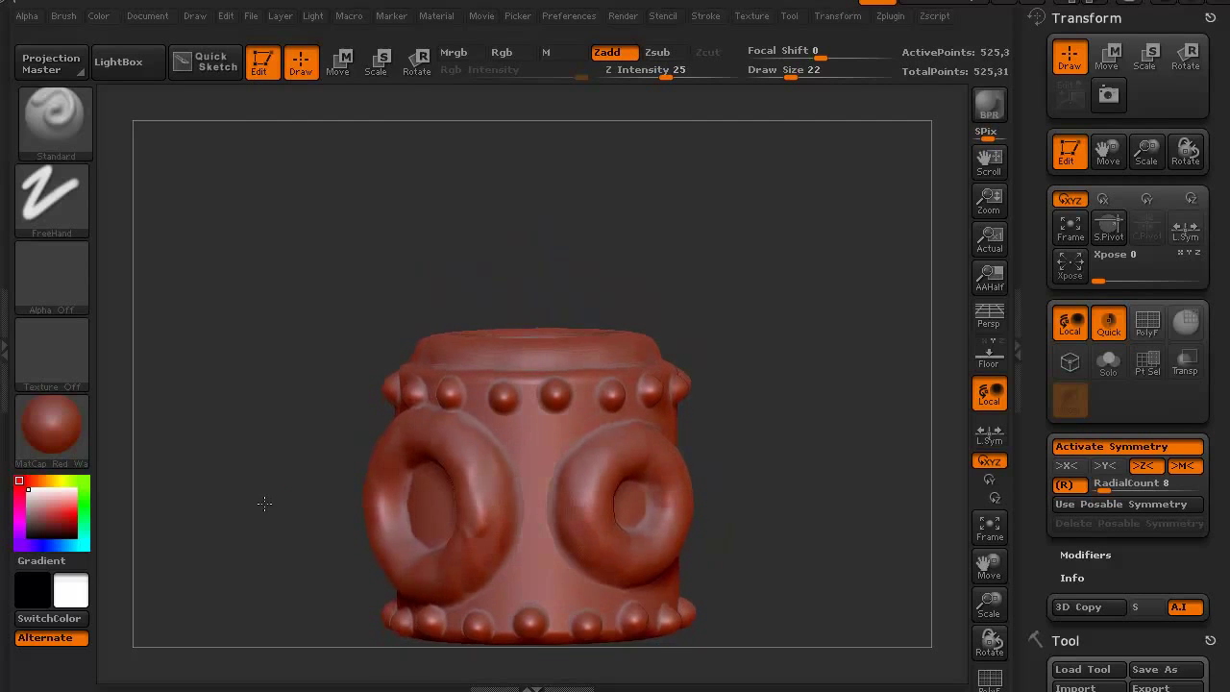
pyautogui.keyDown('alt'); pyautogui.moveTo(276, 545); pyautogui.dragTo(257, 442); pyautogui.keyUp('alt')
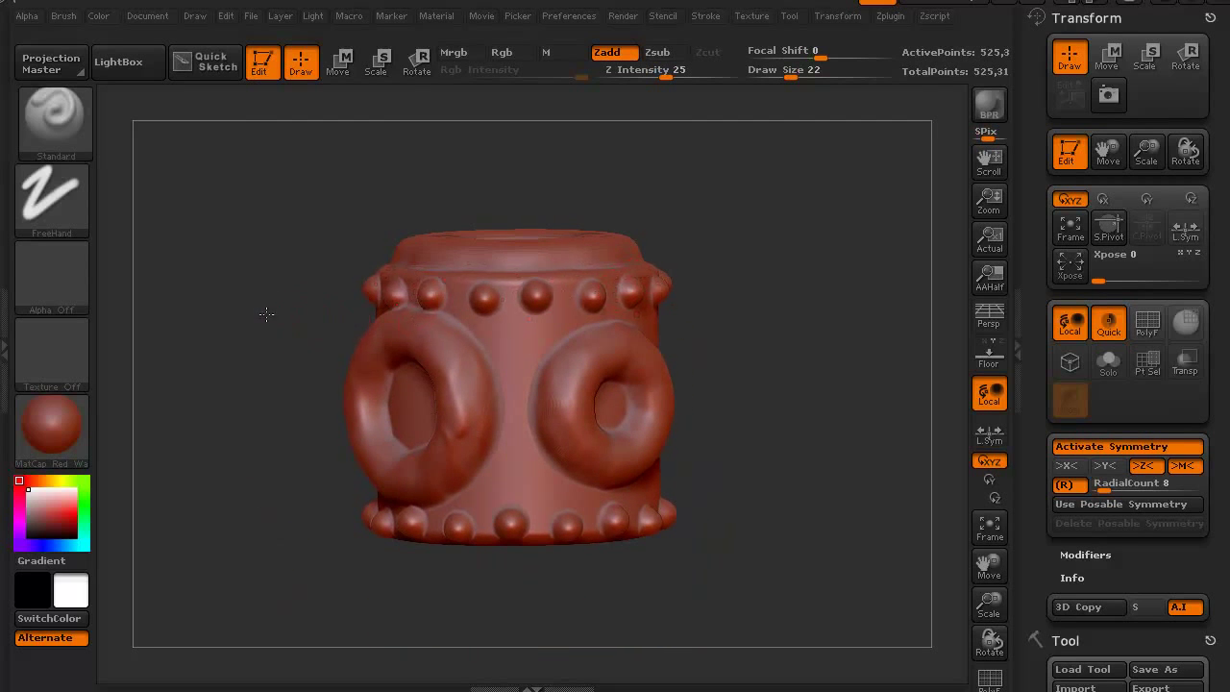
pyautogui.moveTo(266, 313)
pyautogui.mouseDown()
pyautogui.moveTo(236, 289)
pyautogui.moveTo(258, 233)
pyautogui.moveTo(283, 253)
pyautogui.moveTo(255, 356)
pyautogui.moveTo(217, 335)
pyautogui.moveTo(228, 414)
pyautogui.moveTo(214, 481)
pyautogui.moveTo(271, 512)
pyautogui.moveTo(195, 489)
pyautogui.moveTo(266, 488)
pyautogui.mouseUp()
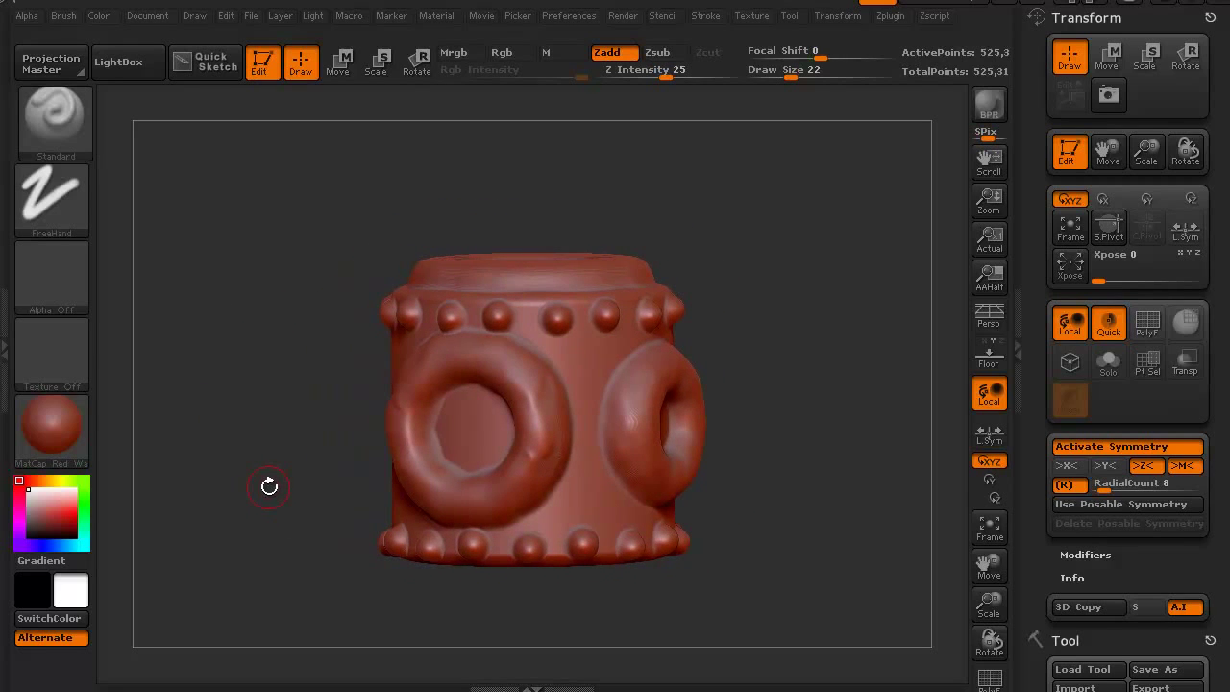